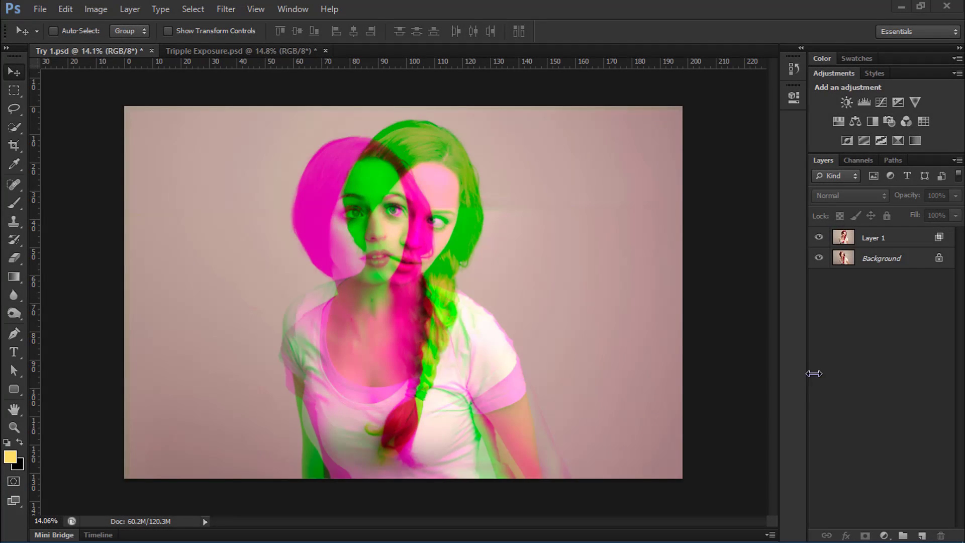
Examine the layered color effect in Tripple Exposure.psd by hiding and showing Layer 1 and Layer 2.
{"action": "left_click", "coordinate": [604, 17]}
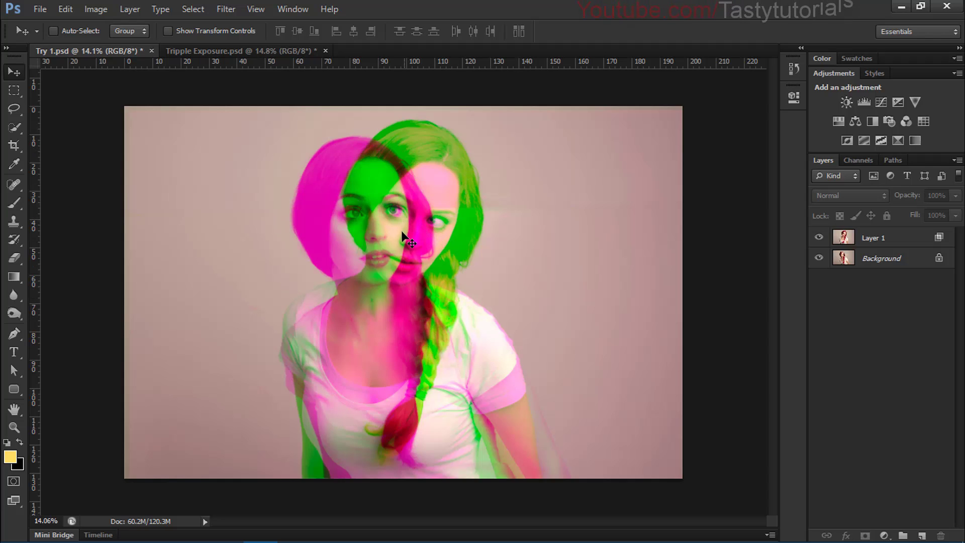
{"action": "left_click", "coordinate": [241, 55]}
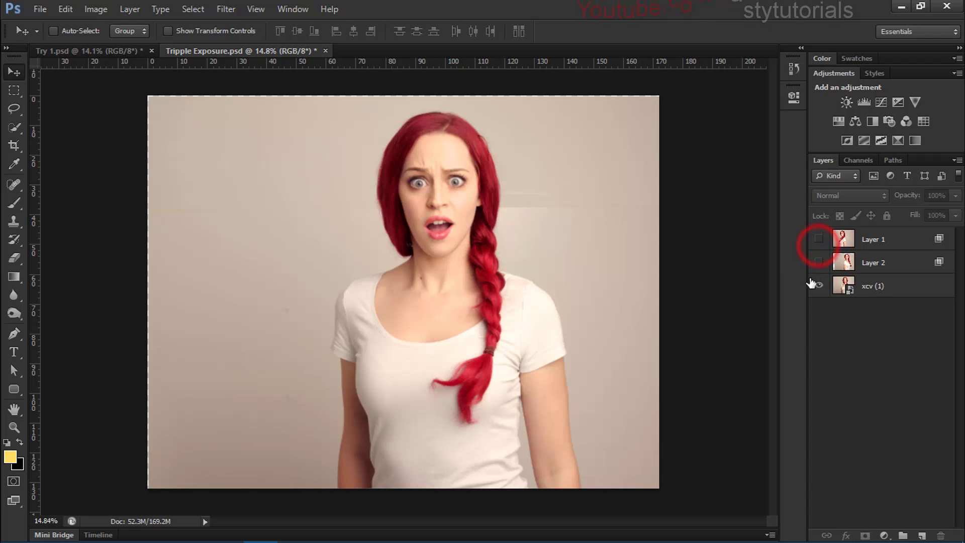
{"action": "left_click", "coordinate": [818, 262]}
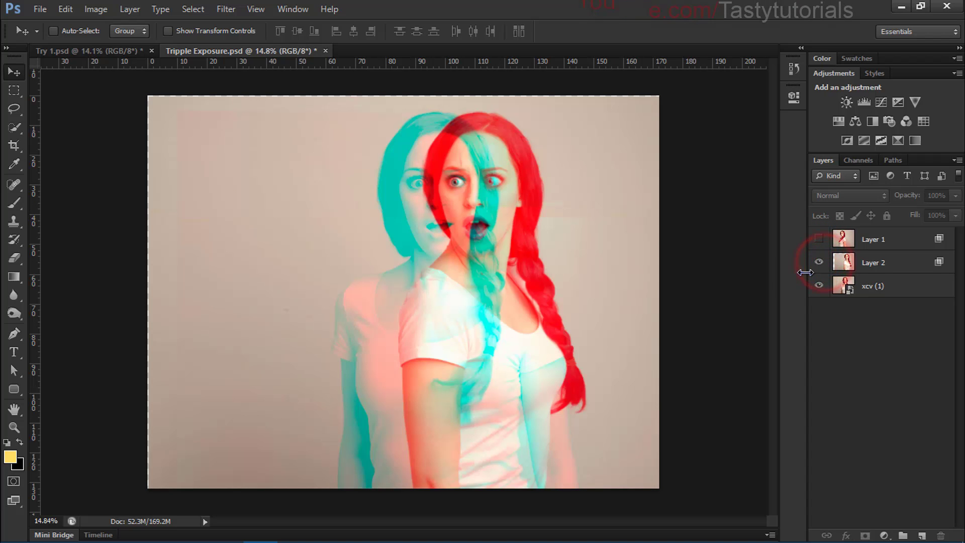
{"action": "left_click", "coordinate": [820, 240]}
{"action": "left_click", "coordinate": [819, 240]}
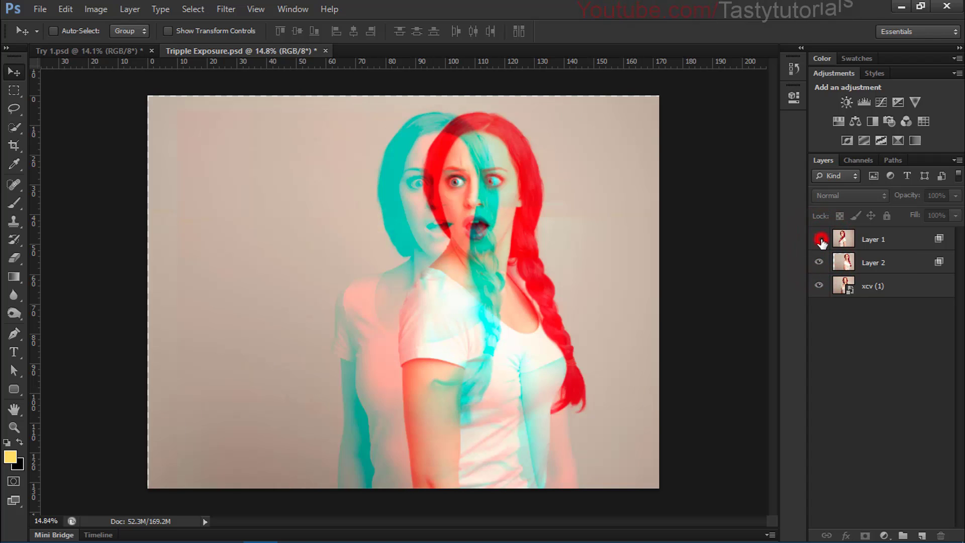
{"action": "left_click", "coordinate": [819, 239]}
{"action": "left_click", "coordinate": [818, 262]}
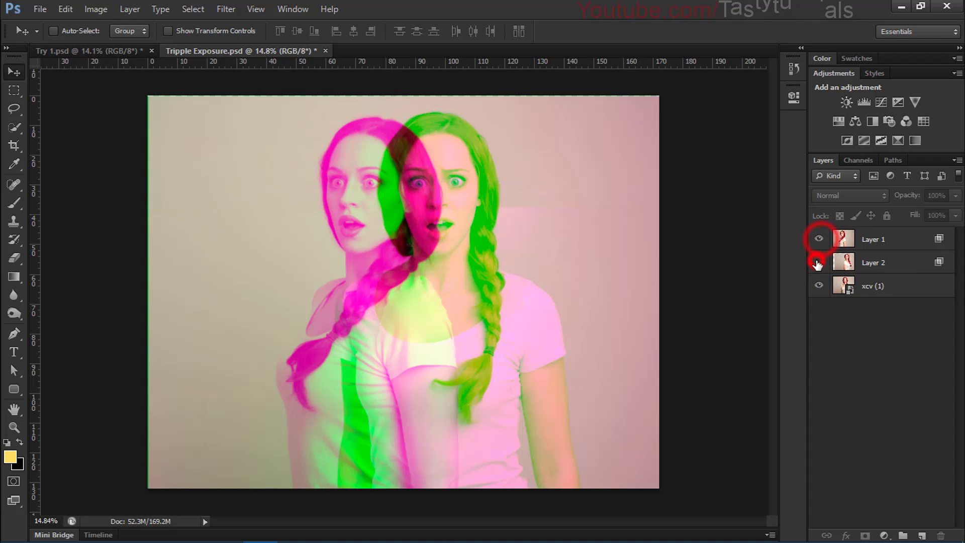
{"action": "left_click", "coordinate": [817, 263]}
{"action": "left_click", "coordinate": [818, 262]}
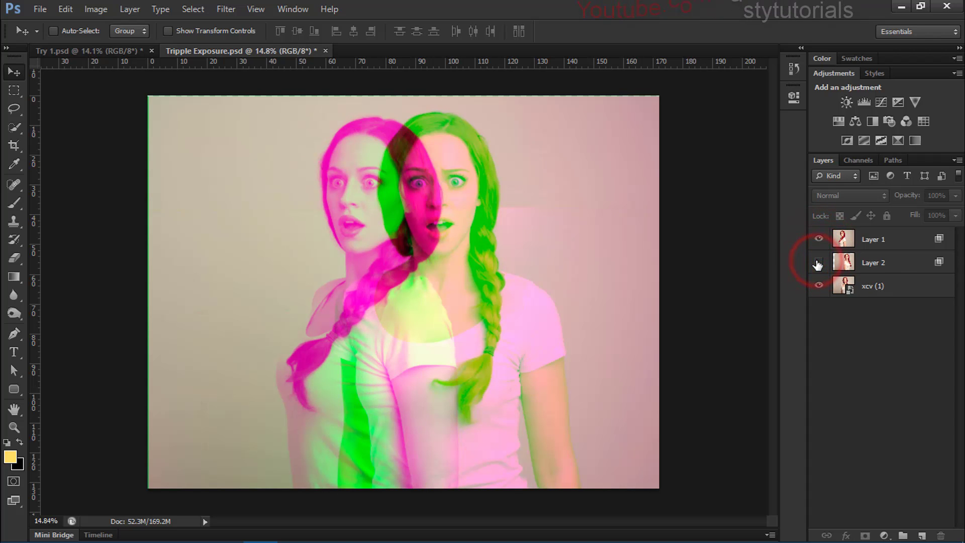
{"action": "left_click", "coordinate": [817, 262]}
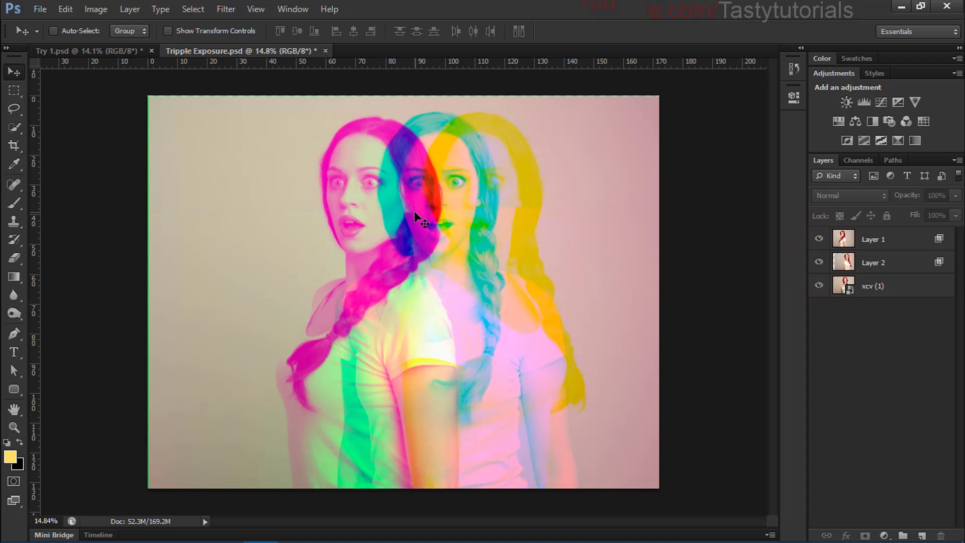
Examine the two-photo effect in Try 1.psd by hiding and showing Layer 1.
{"action": "left_click", "coordinate": [67, 51]}
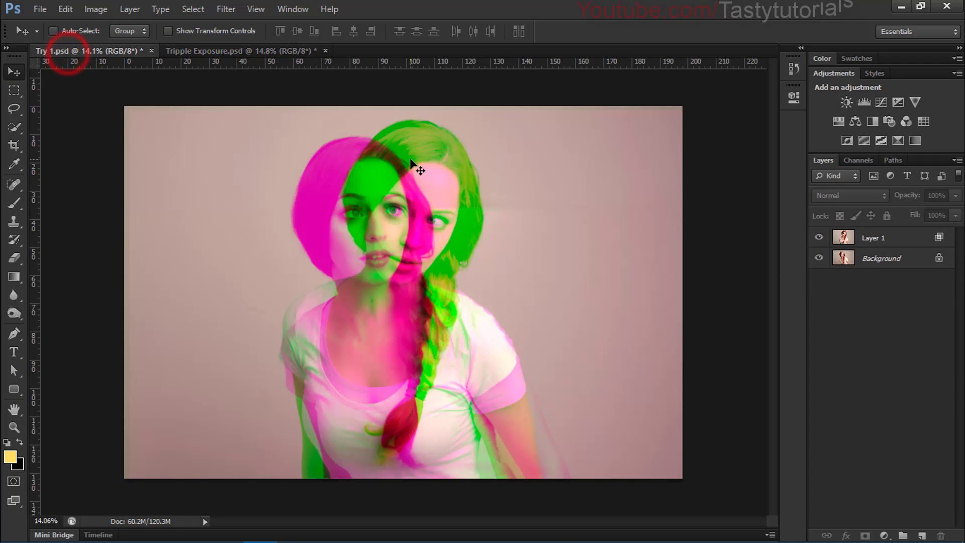
{"action": "left_click", "coordinate": [819, 237]}
{"action": "left_click", "coordinate": [819, 237]}
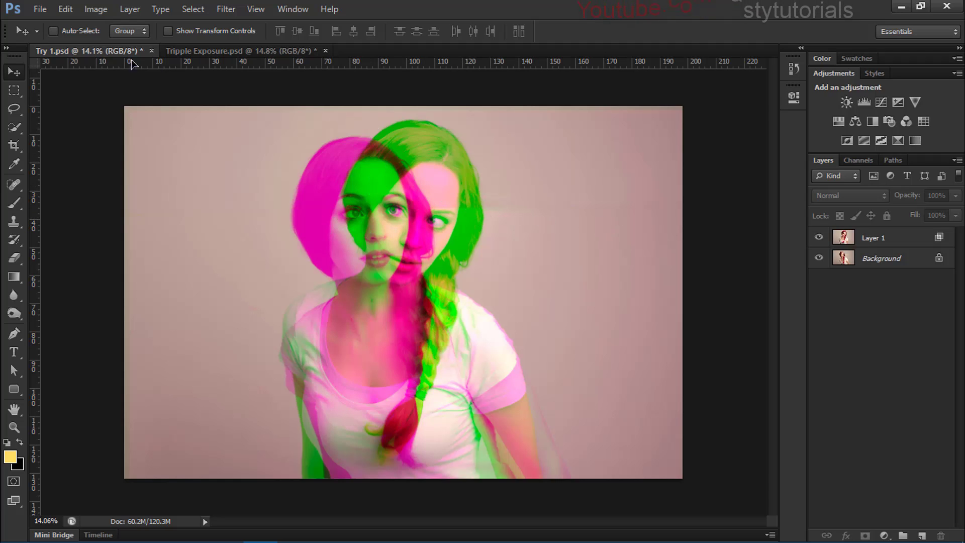
Close Try 1.psd and Tripple Exposure.psd without saving the changes.
{"action": "left_click", "coordinate": [151, 51]}
{"action": "left_click", "coordinate": [479, 208]}
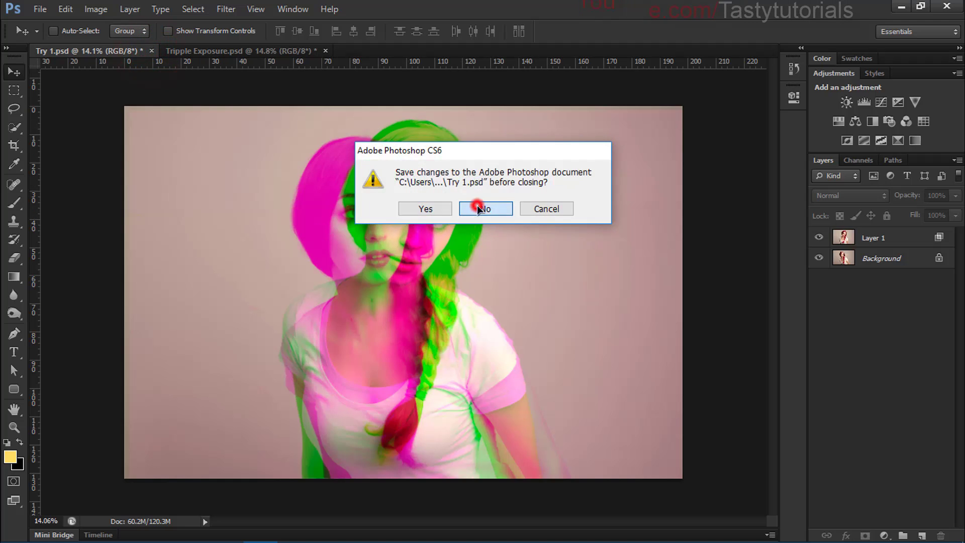
{"action": "left_click", "coordinate": [195, 51]}
{"action": "left_click", "coordinate": [504, 209]}
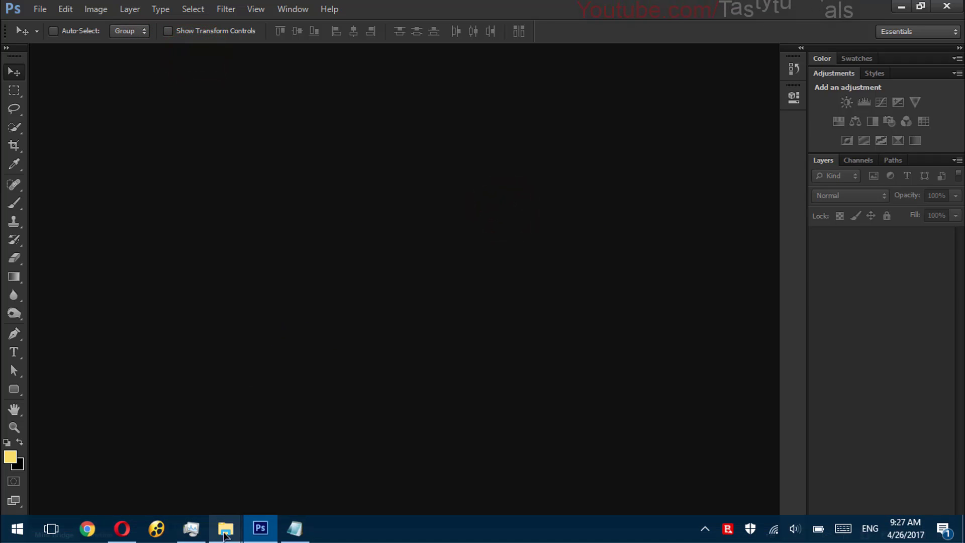
Switch to File Explorer, open xcv (2).jpg and xcv (3).jpg from the PSP folder in Photoshop, and compare the two photos.
{"action": "left_click", "coordinate": [225, 535]}
{"action": "left_click", "coordinate": [275, 471]}
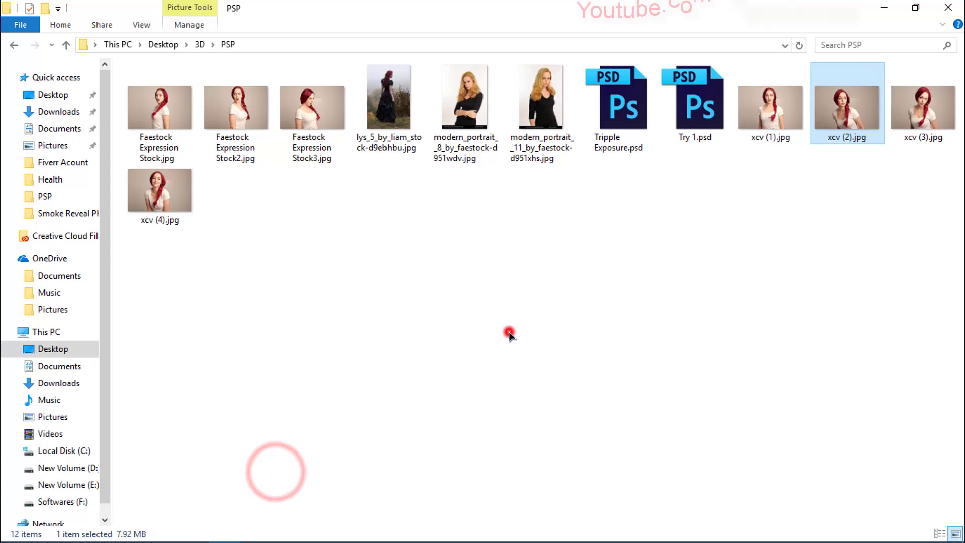
{"action": "left_click_drag", "start_coordinate": [871, 171], "coordinate": [337, 265]}
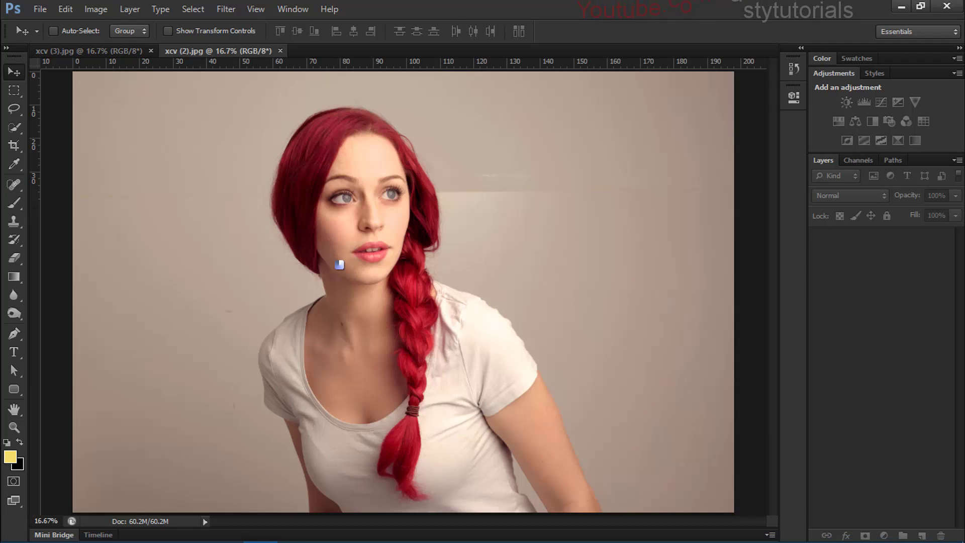
{"action": "left_click", "coordinate": [128, 51]}
{"action": "left_click", "coordinate": [195, 51]}
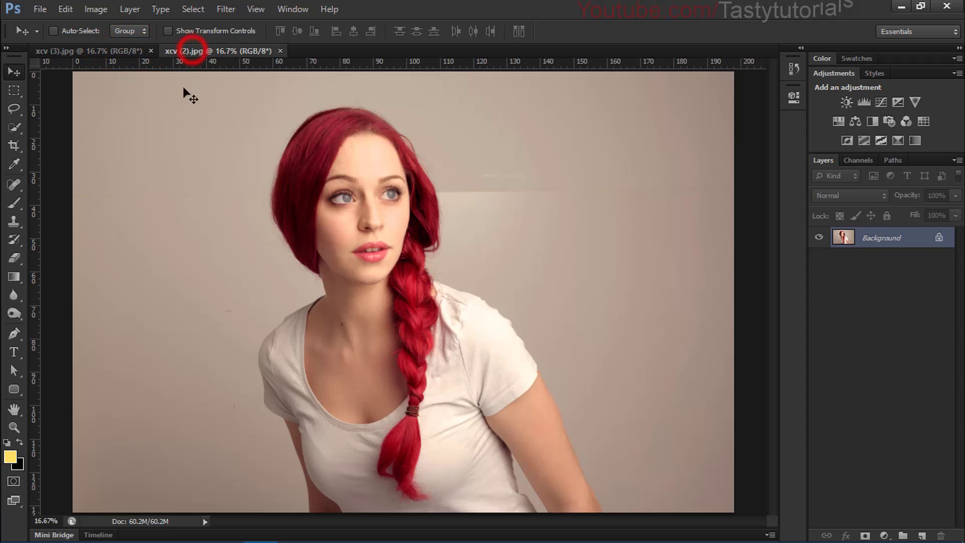
{"action": "left_click", "coordinate": [96, 51]}
{"action": "left_click", "coordinate": [192, 50]}
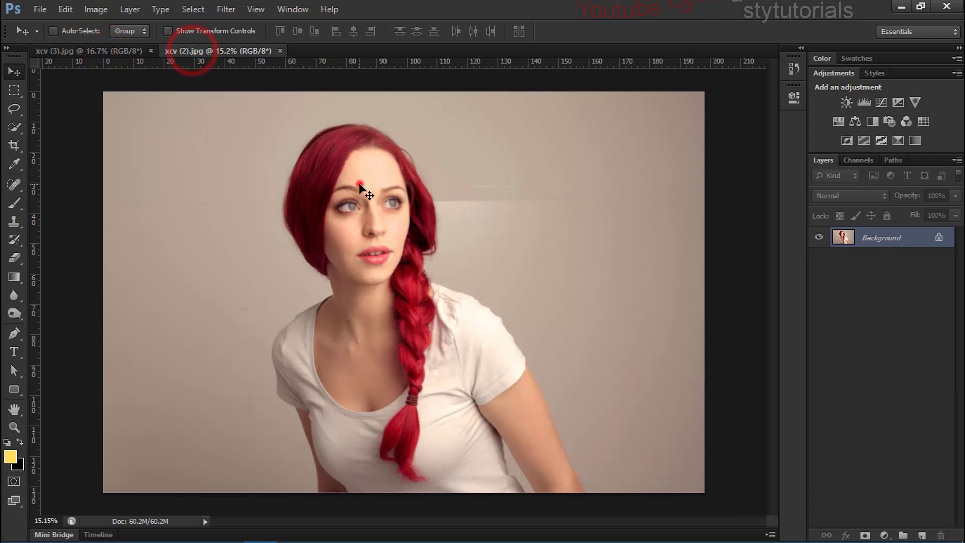
Copy the xcv (2).jpg photo into xcv (3).jpg as a new layer and center it horizontally and vertically on the canvas.
{"action": "left_click_drag", "start_coordinate": [361, 182], "coordinate": [394, 195]}
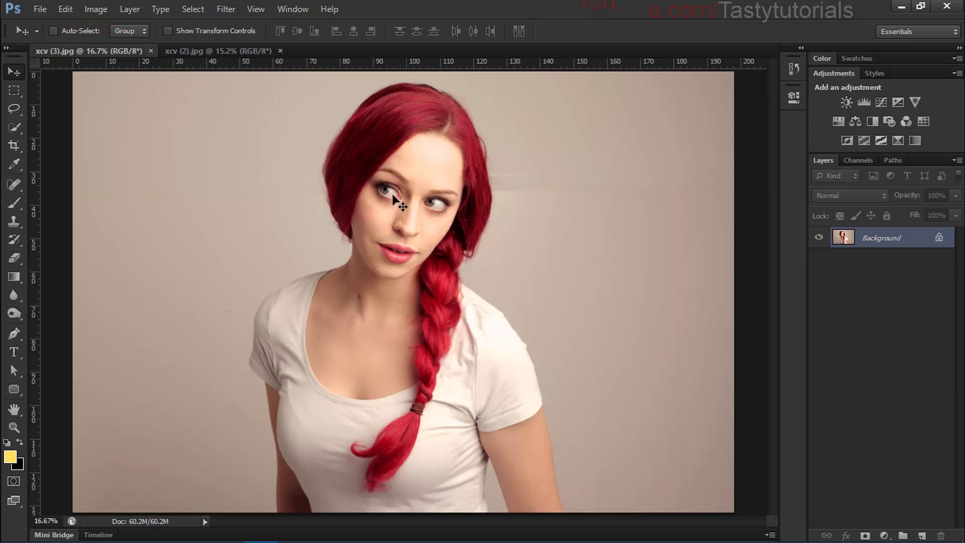
{"action": "left_click_drag", "start_coordinate": [454, 215], "coordinate": [456, 237]}
{"action": "key", "text": "ctrl+a"}
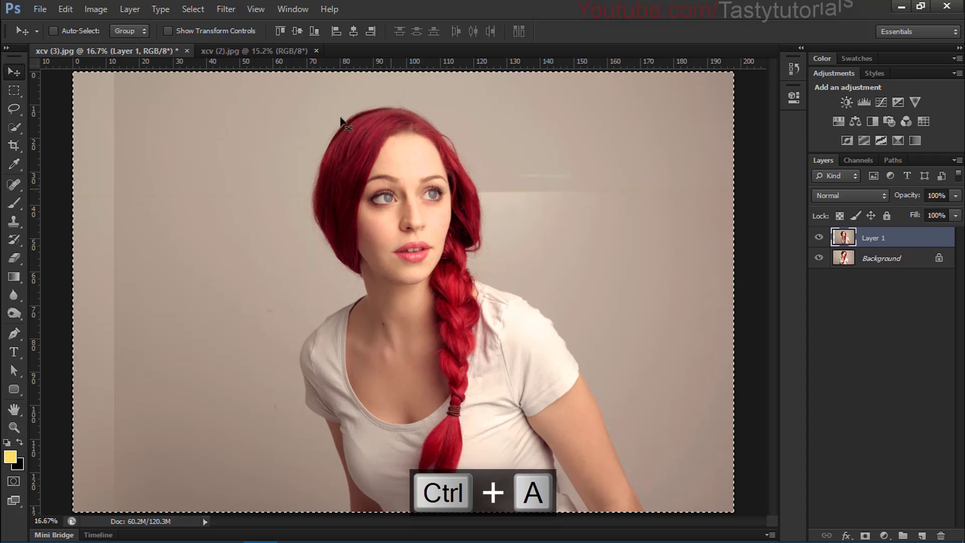
{"action": "left_click", "coordinate": [353, 30]}
{"action": "left_click", "coordinate": [297, 30]}
{"action": "key", "text": "ctrl+d"}
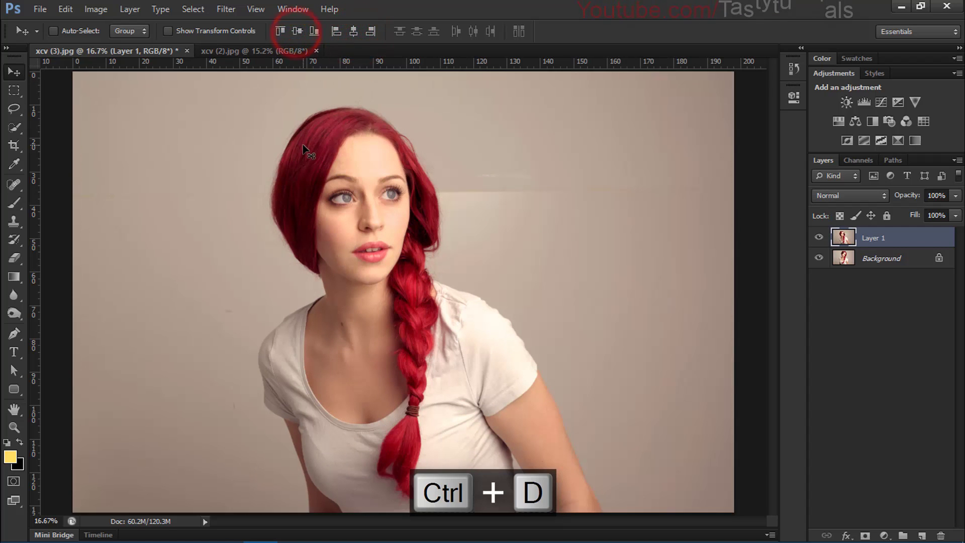
Compare the two stacked photos by hiding Layer 1 and showing it again.
{"action": "scroll", "coordinate": [403, 292], "scroll_direction": "down", "scroll_amount": 3}
{"action": "left_click", "coordinate": [819, 237]}
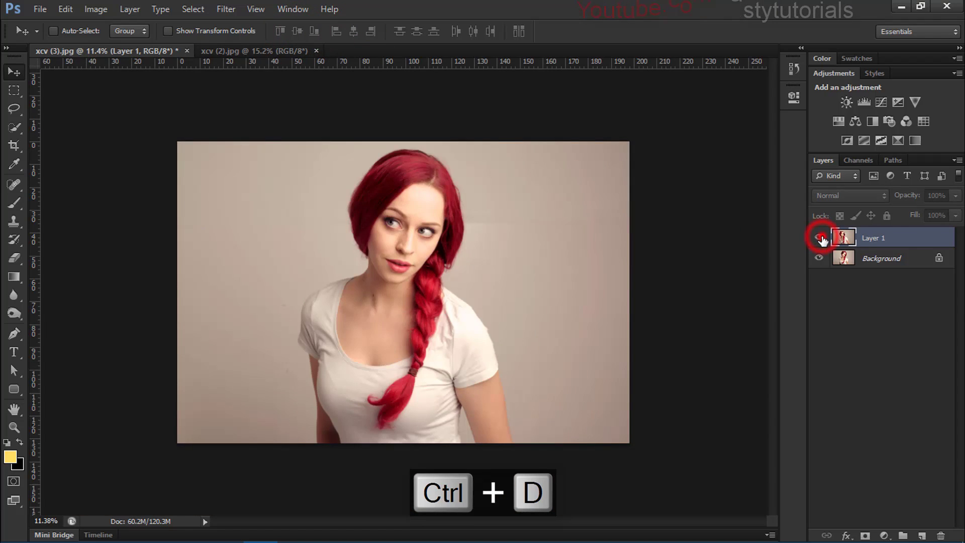
{"action": "left_click", "coordinate": [818, 237]}
{"action": "scroll", "coordinate": [350, 326], "scroll_direction": "up", "scroll_amount": 3}
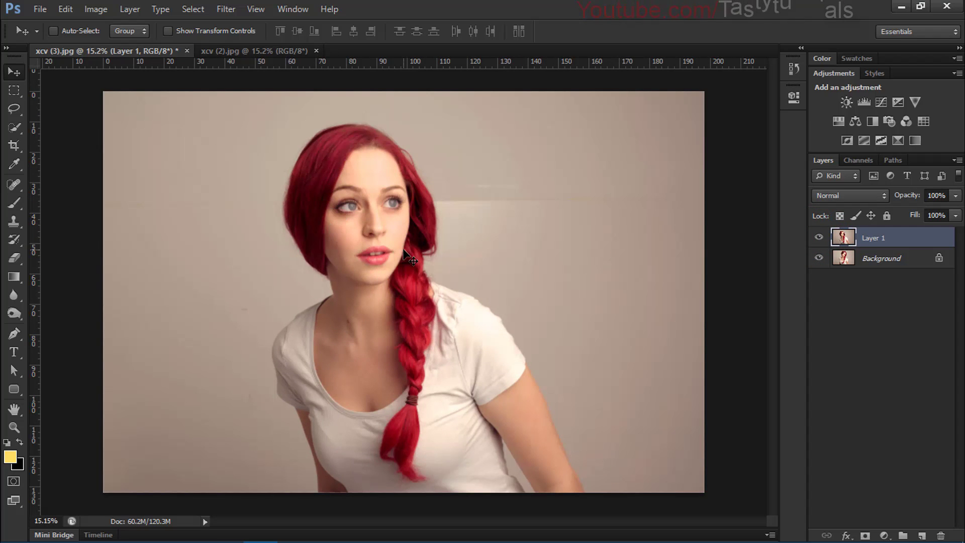
Open the Blending Options for Layer 1 and move the dialog off the woman's face.
{"action": "right_click", "coordinate": [900, 240]}
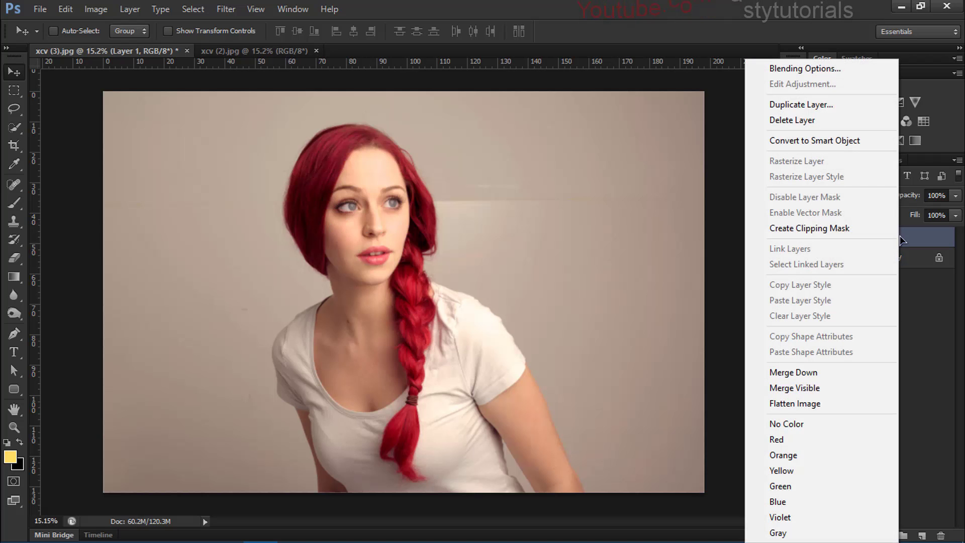
{"action": "left_click", "coordinate": [796, 69]}
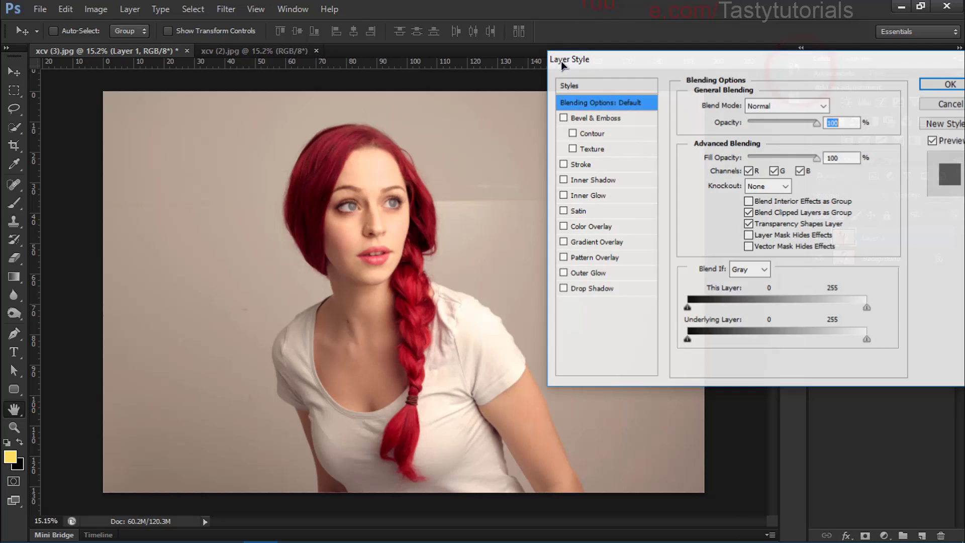
{"action": "left_click_drag", "start_coordinate": [585, 55], "coordinate": [551, 44]}
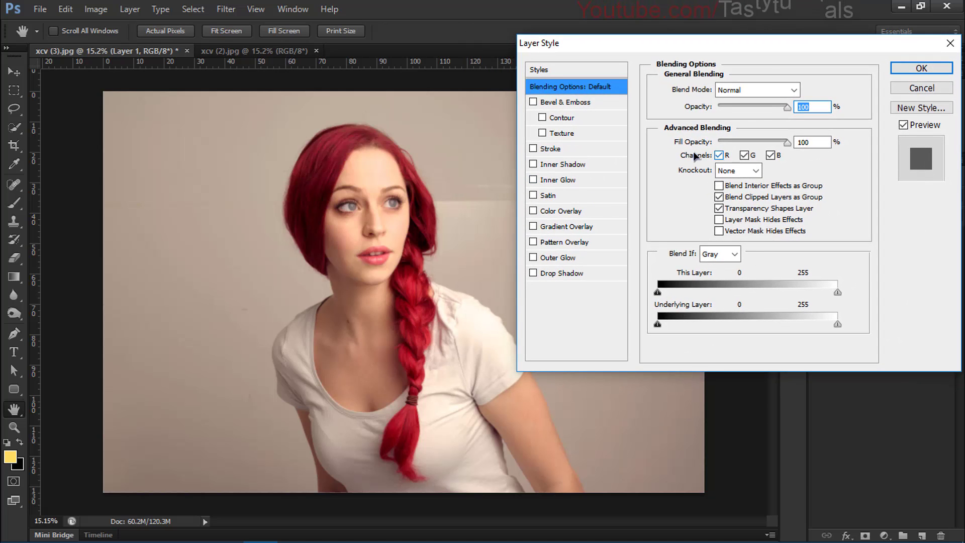
{"action": "left_click", "coordinate": [580, 86]}
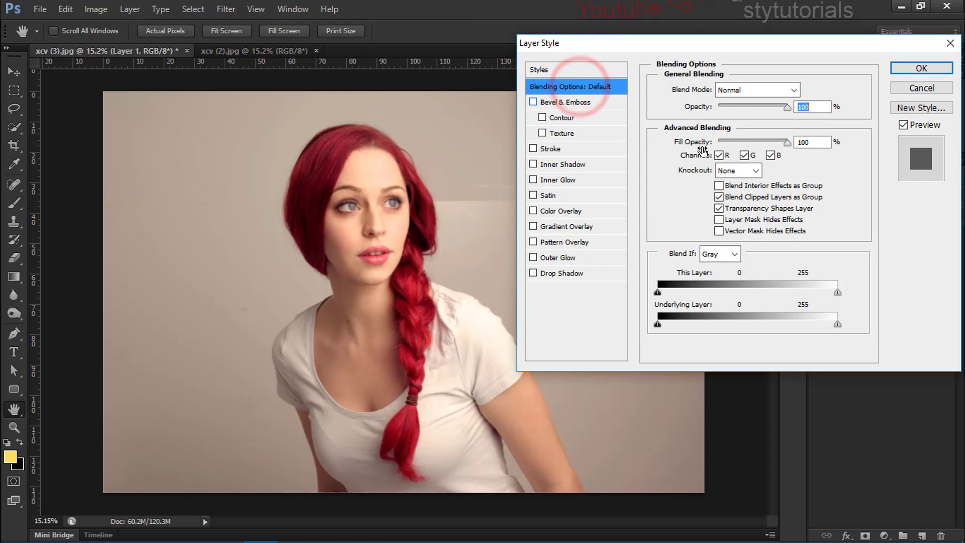
Preview Layer 1's blending with the R, G and B channels excluded one at a time, restoring each channel.
{"action": "left_click", "coordinate": [718, 155]}
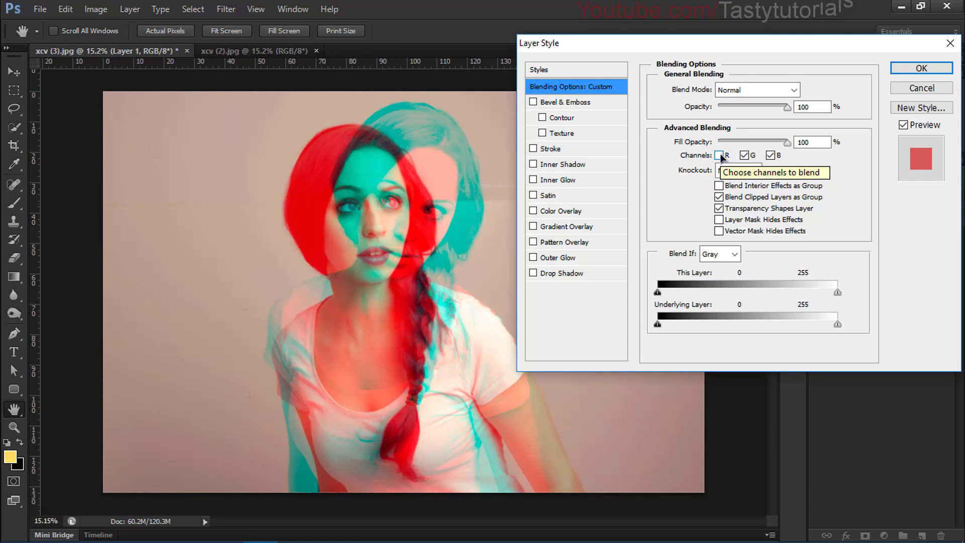
{"action": "left_click", "coordinate": [719, 155]}
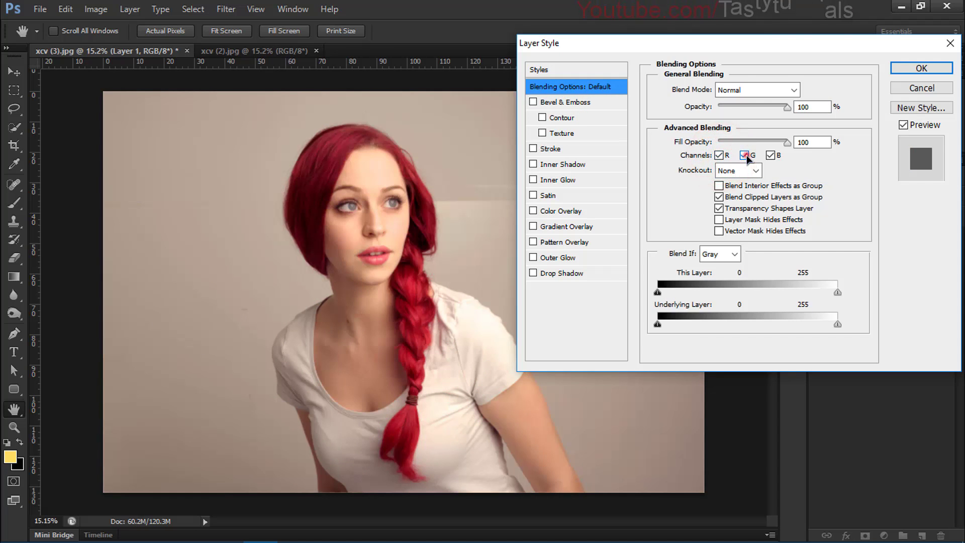
{"action": "left_click", "coordinate": [745, 155]}
{"action": "left_click", "coordinate": [744, 155]}
{"action": "left_click", "coordinate": [770, 155]}
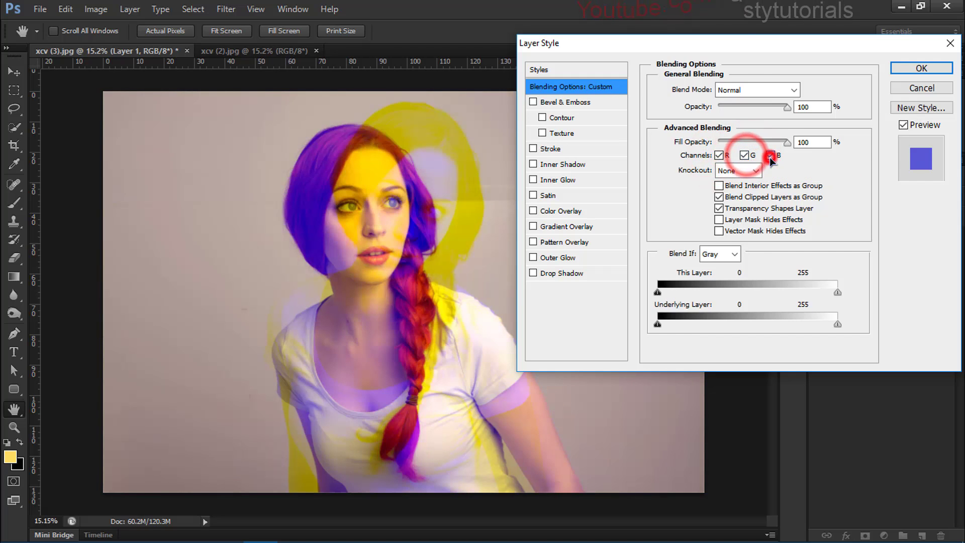
{"action": "left_click", "coordinate": [770, 155]}
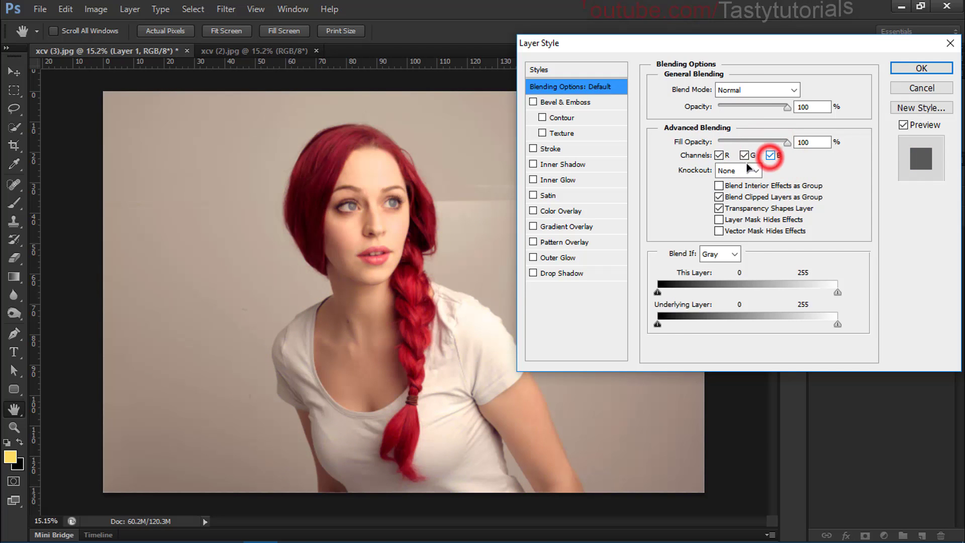
{"action": "left_click", "coordinate": [718, 155]}
{"action": "left_click", "coordinate": [718, 155]}
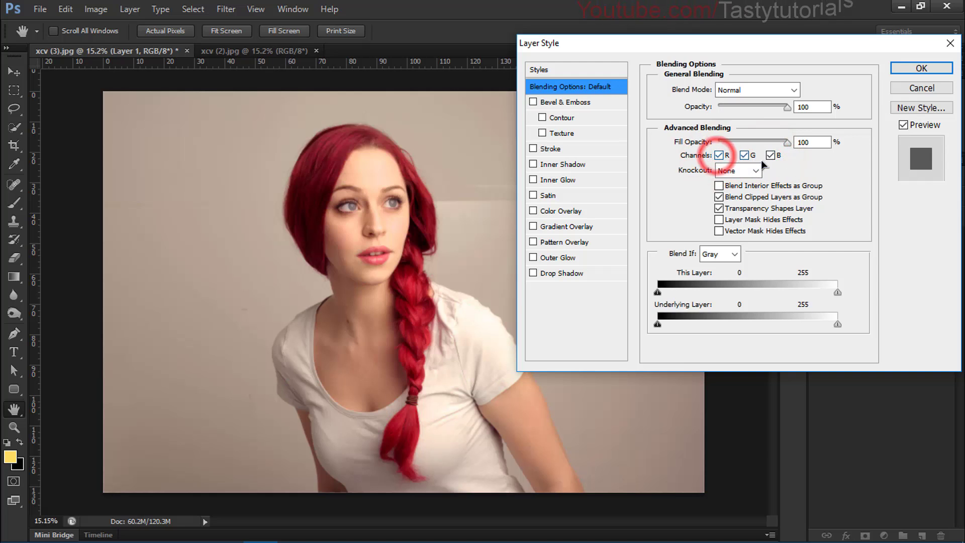
Preview Layer 1 with the B channel excluded, also without R and without G, and restore all the channels.
{"action": "left_click", "coordinate": [770, 155]}
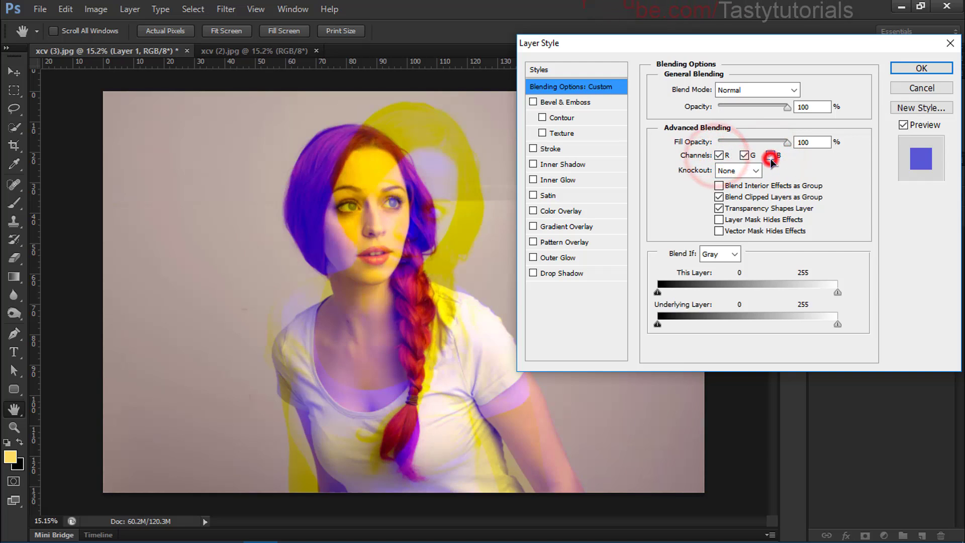
{"action": "left_click", "coordinate": [719, 156]}
{"action": "left_click", "coordinate": [719, 155]}
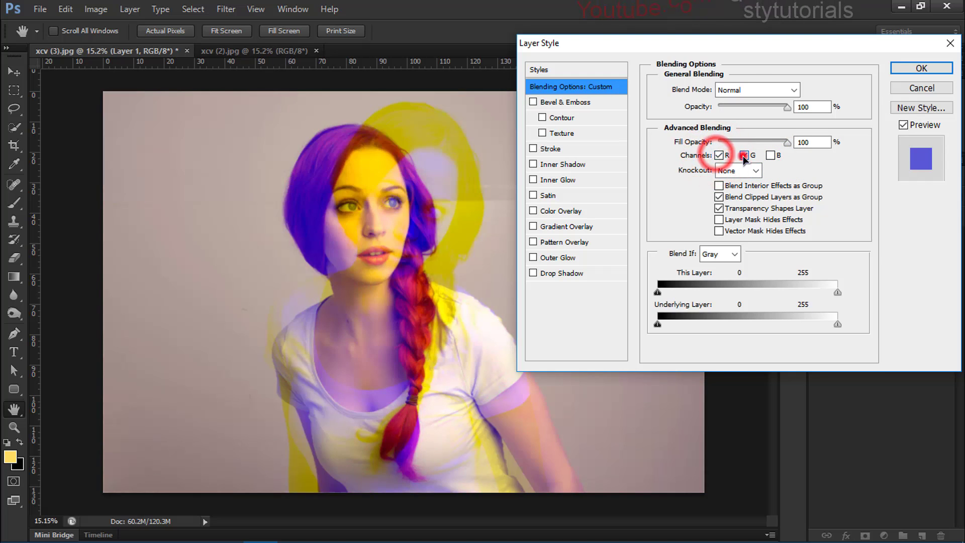
{"action": "left_click", "coordinate": [744, 155]}
{"action": "left_click", "coordinate": [744, 155]}
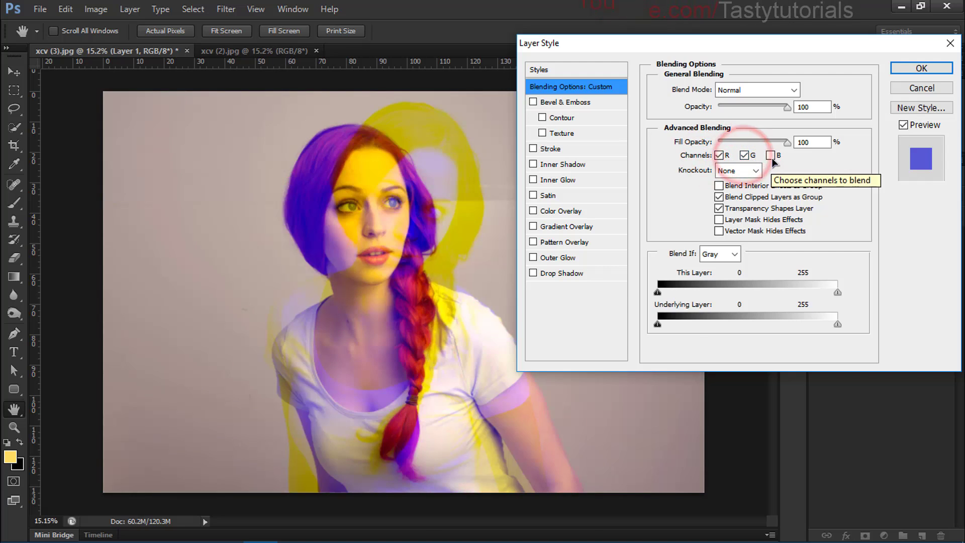
{"action": "left_click", "coordinate": [770, 155]}
{"action": "left_click", "coordinate": [718, 155]}
{"action": "left_click", "coordinate": [719, 156]}
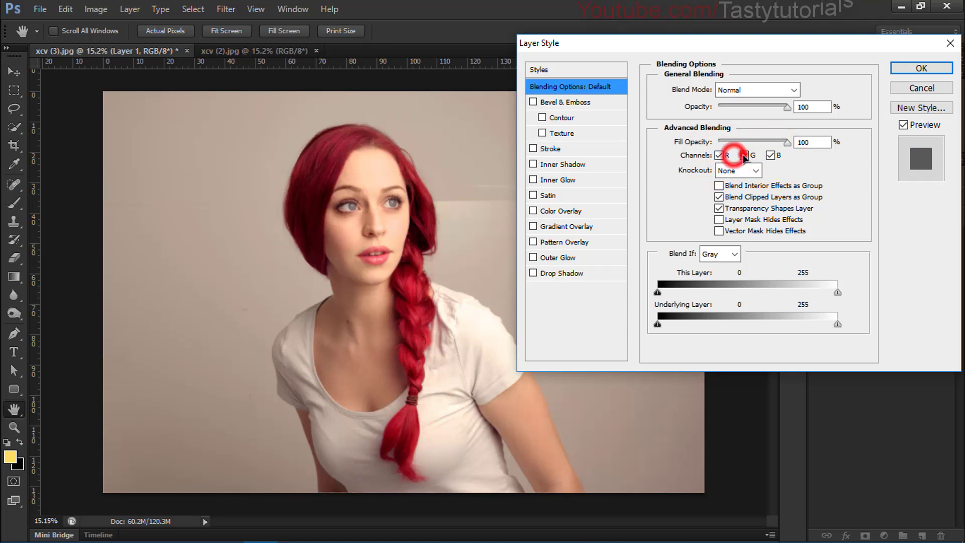
Preview Layer 1 with the R and G channels excluded together, and with R, G and B each excluded alone.
{"action": "left_click", "coordinate": [744, 156]}
{"action": "left_click", "coordinate": [719, 155]}
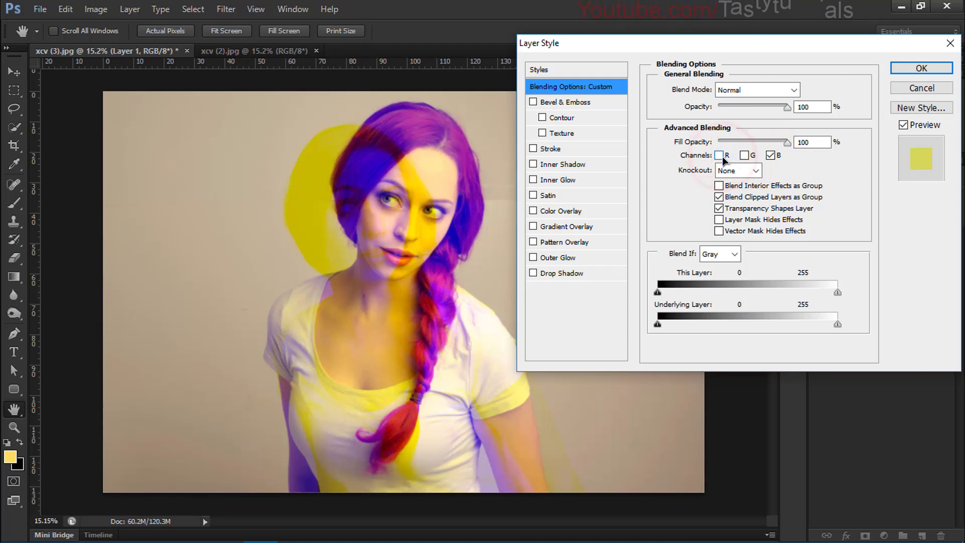
{"action": "left_click", "coordinate": [744, 156]}
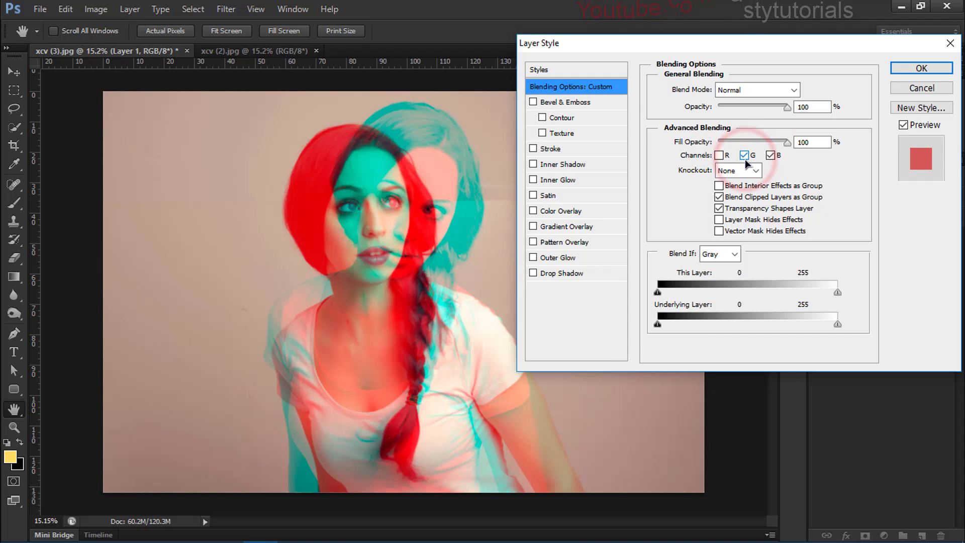
{"action": "left_click", "coordinate": [744, 155]}
{"action": "left_click", "coordinate": [718, 155]}
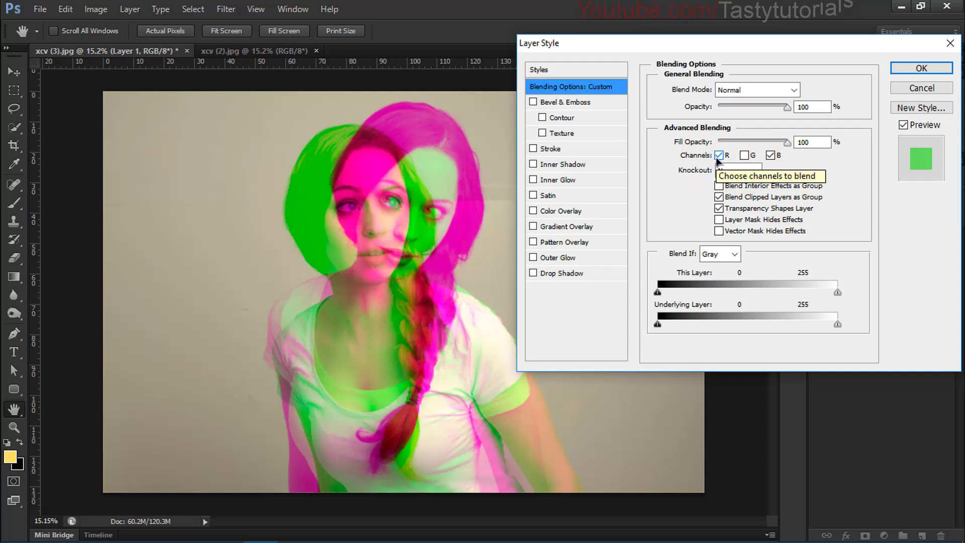
{"action": "left_click", "coordinate": [744, 155]}
{"action": "left_click", "coordinate": [769, 155]}
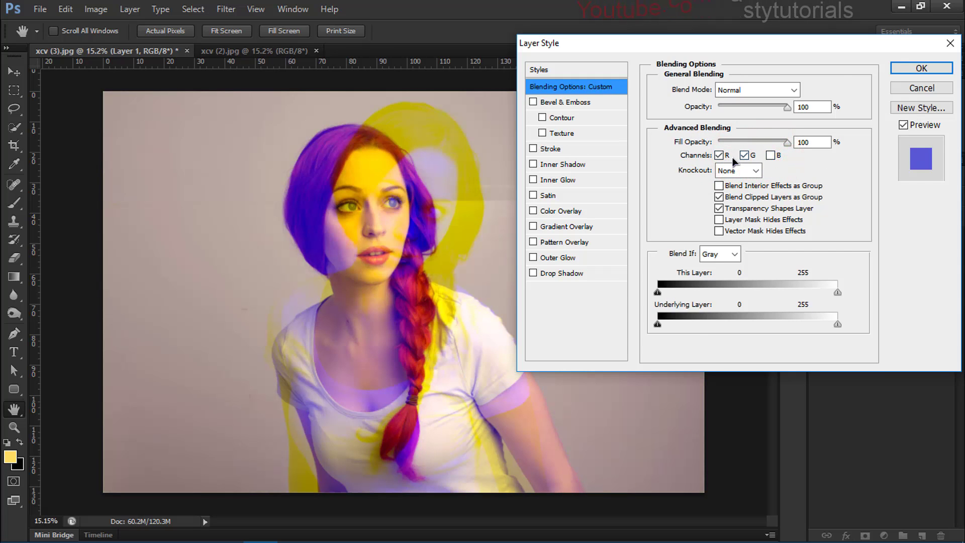
Cycle Layer 1's blending through excluding R, G and B once more to compare the color effects.
{"action": "left_click", "coordinate": [719, 155]}
{"action": "left_click", "coordinate": [769, 156]}
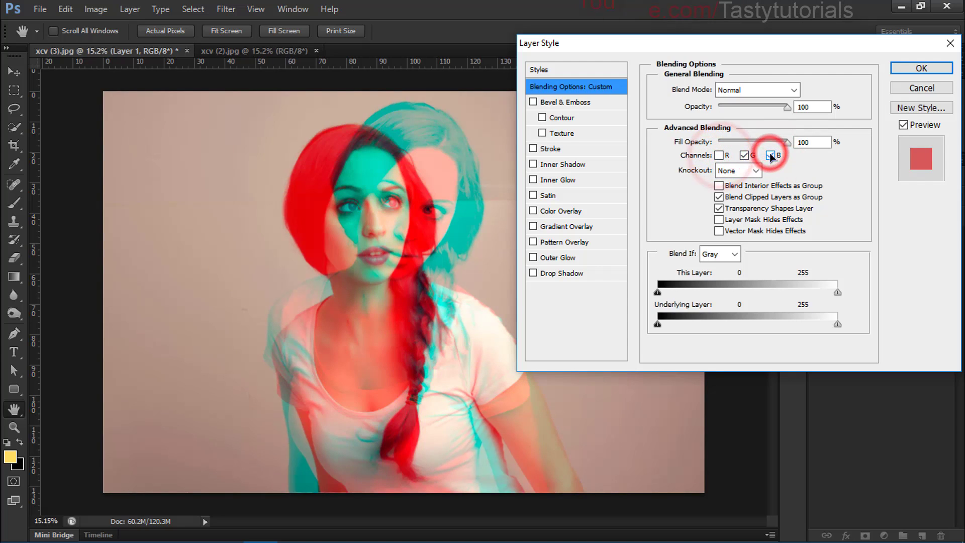
{"action": "left_click", "coordinate": [719, 155]}
{"action": "left_click", "coordinate": [744, 156]}
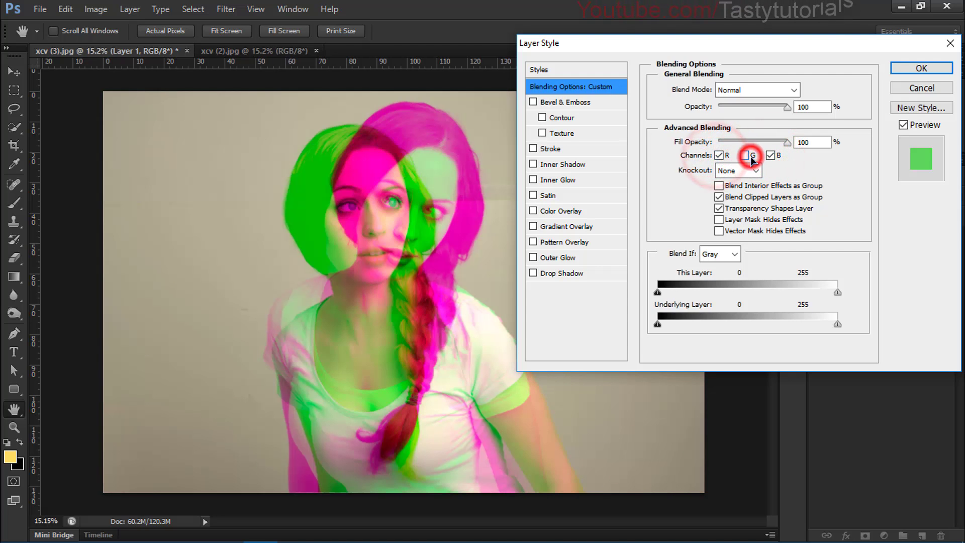
{"action": "left_click", "coordinate": [719, 155]}
{"action": "left_click", "coordinate": [744, 155]}
{"action": "left_click", "coordinate": [719, 155]}
{"action": "left_click", "coordinate": [769, 155]}
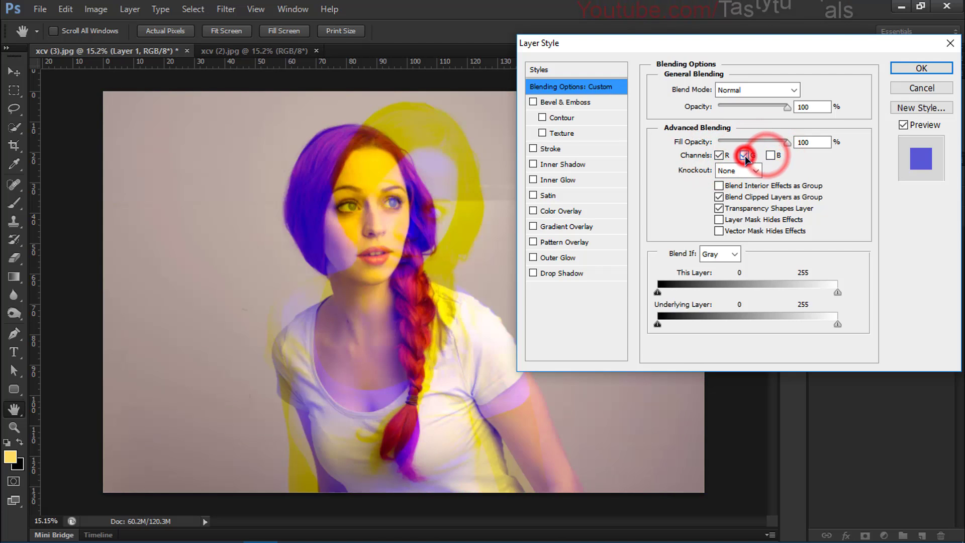
Exclude only the G channel from Layer 1's blending, keeping R and B, and apply the layer style.
{"action": "left_click", "coordinate": [744, 155]}
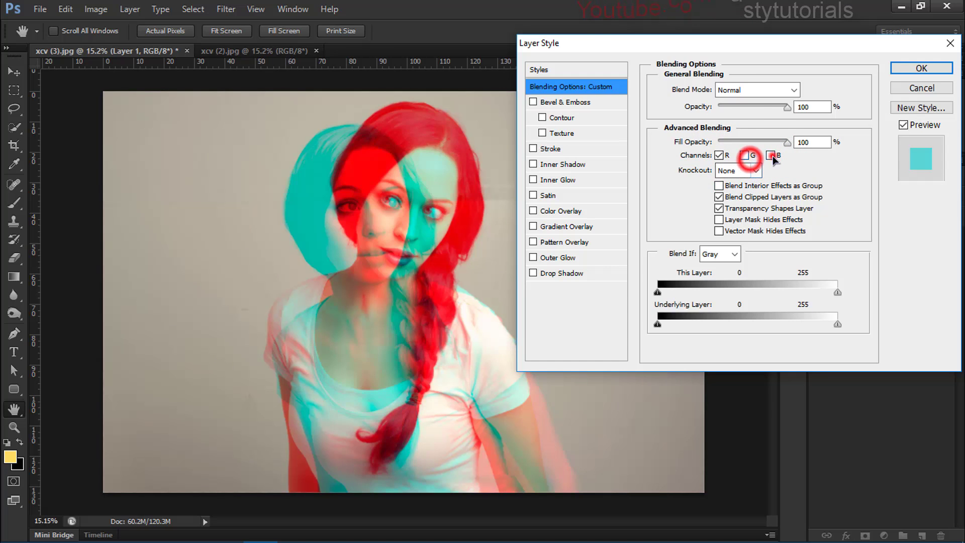
{"action": "left_click", "coordinate": [770, 155]}
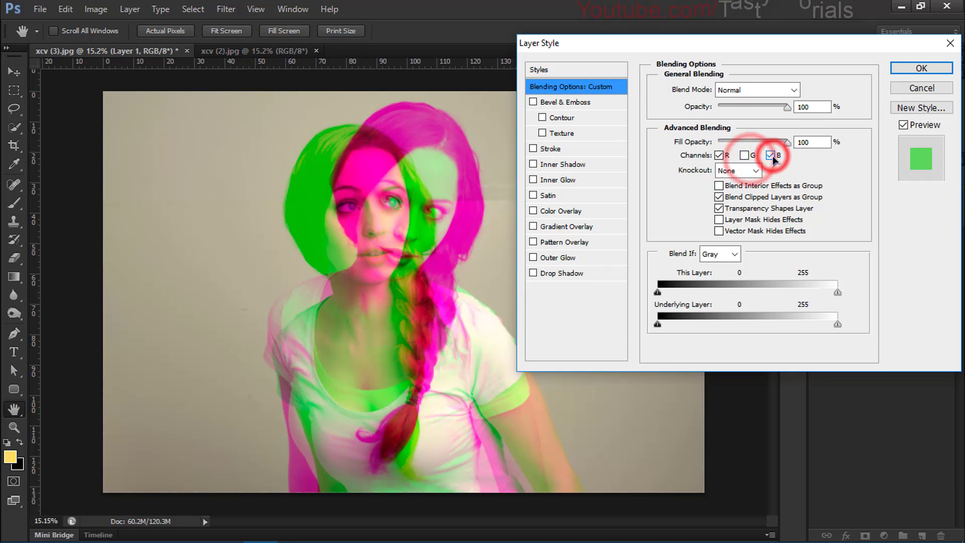
{"action": "left_click", "coordinate": [925, 72]}
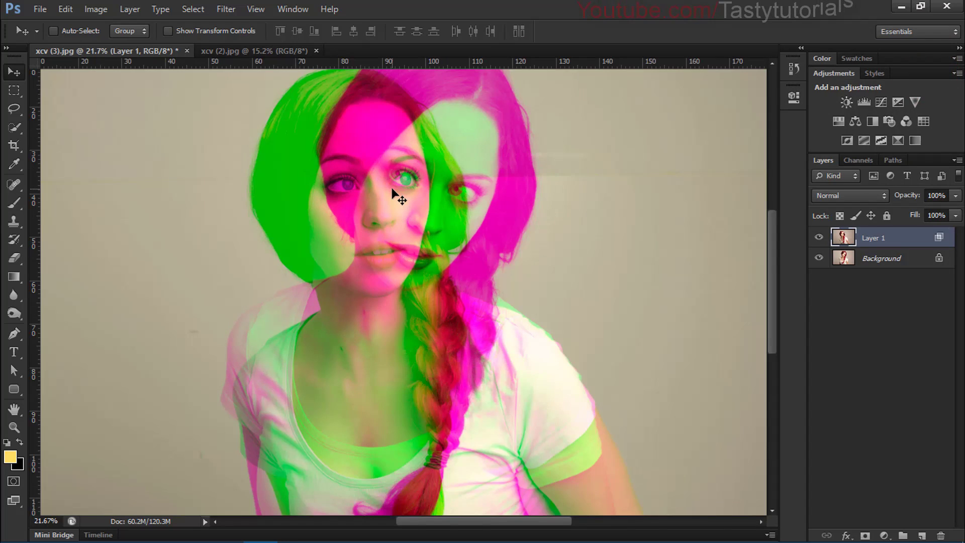
Move Layer 1 slightly so that one of its eyes overlaps the nearest eye of the Background photo.
{"action": "scroll", "coordinate": [397, 194], "scroll_direction": "down", "scroll_amount": 3}
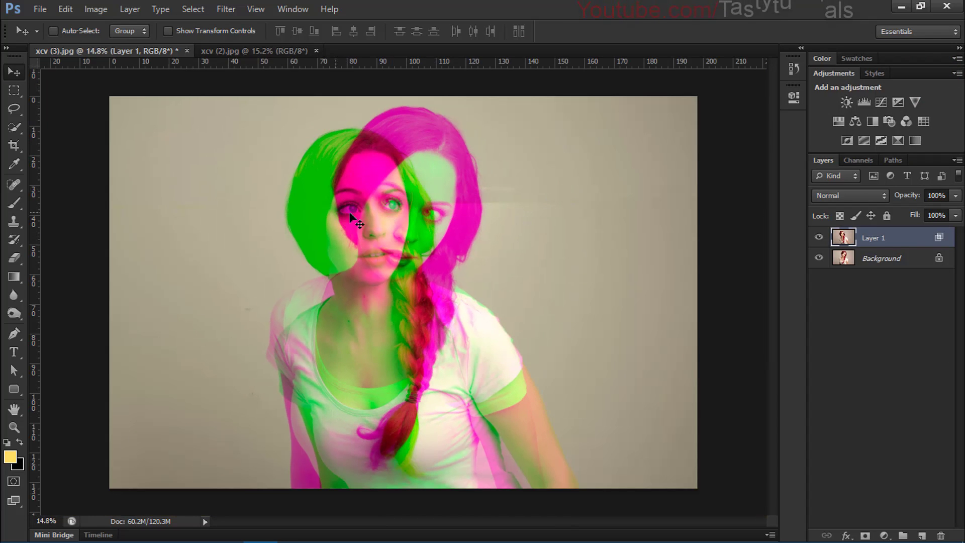
{"action": "scroll", "coordinate": [354, 218], "scroll_direction": "up", "scroll_amount": 3}
{"action": "mouse_move", "coordinate": [372, 219]}
{"action": "left_mouse_down"}
{"action": "mouse_move", "coordinate": [258, 191]}
{"action": "mouse_move", "coordinate": [383, 188]}
{"action": "mouse_move", "coordinate": [290, 177]}
{"action": "mouse_move", "coordinate": [384, 211]}
{"action": "mouse_move", "coordinate": [377, 207]}
{"action": "left_mouse_up"}
{"action": "scroll", "coordinate": [395, 180], "scroll_direction": "up", "scroll_amount": 5}
{"action": "scroll", "coordinate": [377, 207], "scroll_direction": "up", "scroll_amount": 2}
{"action": "left_click_drag", "start_coordinate": [292, 175], "coordinate": [294, 174]}
{"action": "scroll", "coordinate": [346, 258], "scroll_direction": "down", "scroll_amount": 2}
{"action": "scroll", "coordinate": [346, 258], "scroll_direction": "down", "scroll_amount": 3}
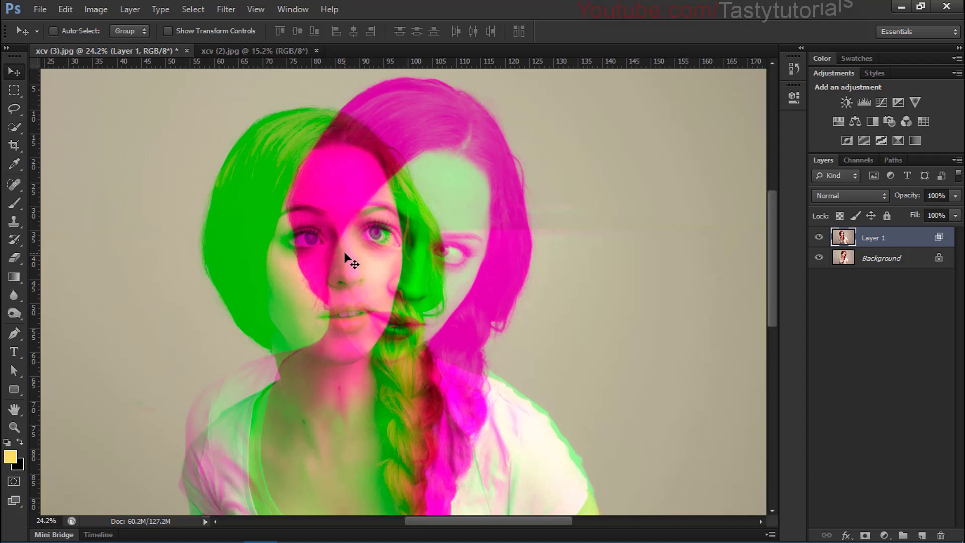
{"action": "scroll", "coordinate": [374, 191], "scroll_direction": "up", "scroll_amount": 2}
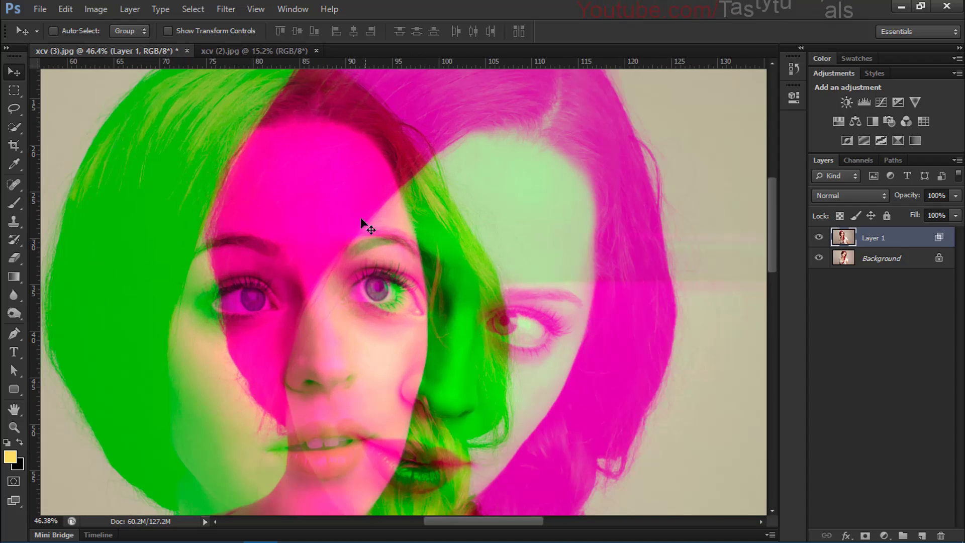
{"action": "scroll", "coordinate": [359, 236], "scroll_direction": "down", "scroll_amount": 3}
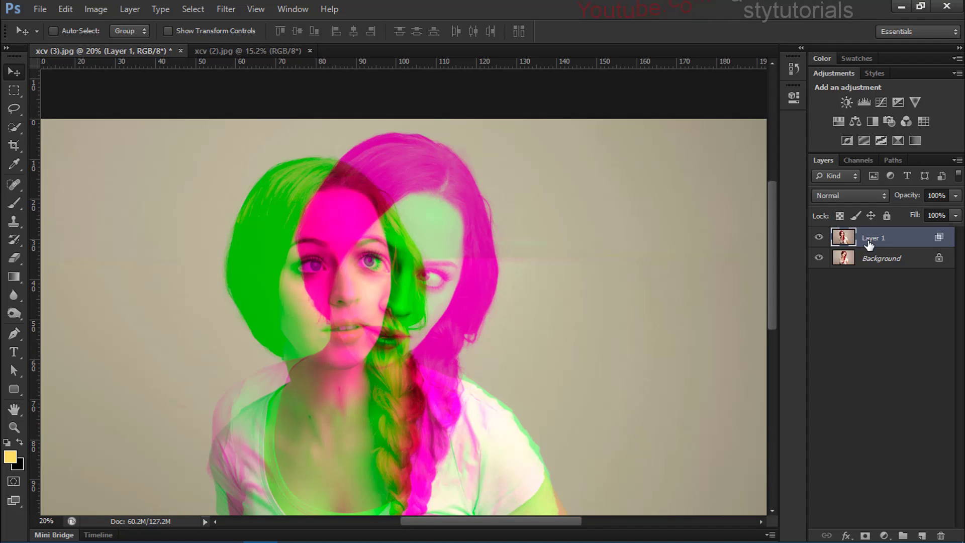
Scale Layer 1 down about its center to about 95% with Free Transform.
{"action": "key", "text": "ctrl+t"}
{"action": "scroll", "coordinate": [575, 213], "scroll_direction": "down", "scroll_amount": 3}
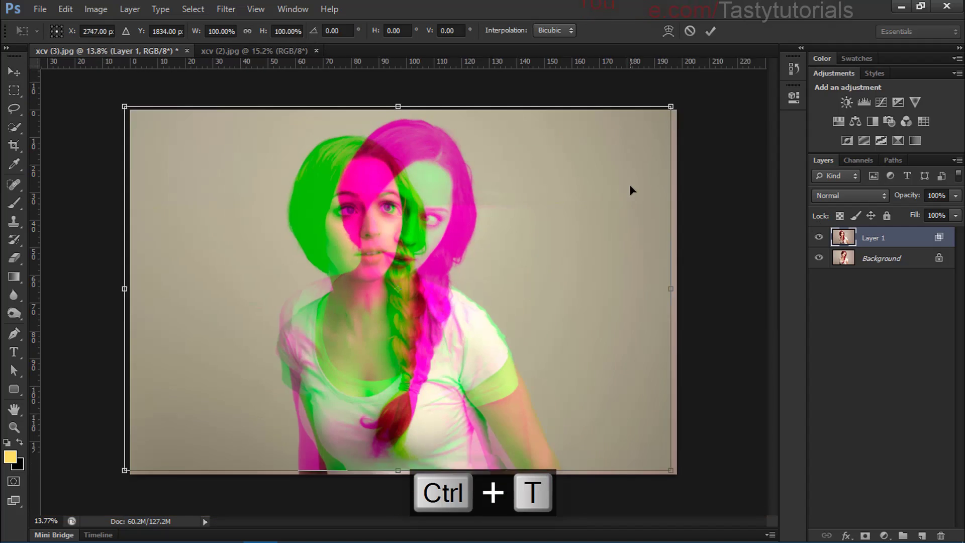
{"action": "left_click_drag", "start_coordinate": [628, 133], "coordinate": [615, 138]}
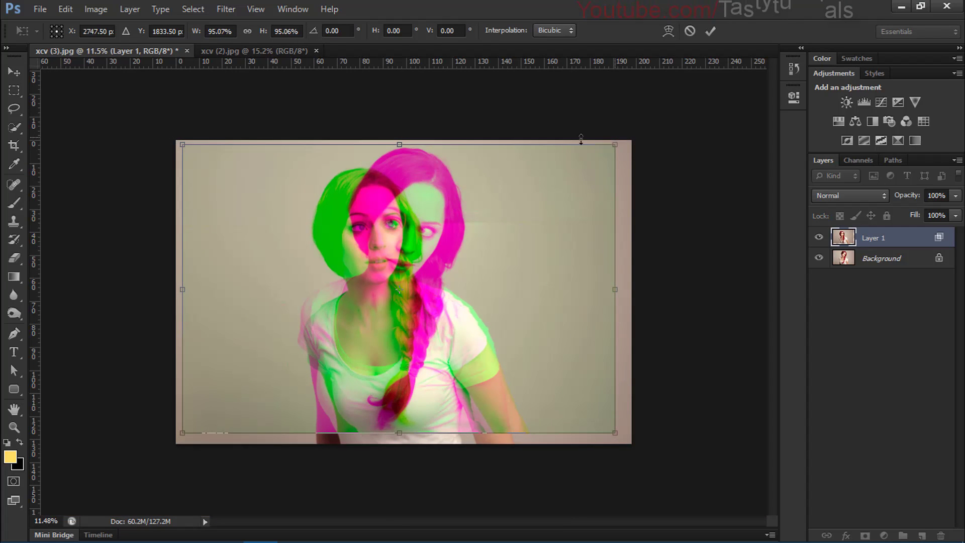
{"action": "scroll", "coordinate": [407, 211], "scroll_direction": "up", "scroll_amount": 4}
{"action": "scroll", "coordinate": [411, 212], "scroll_direction": "up", "scroll_amount": 3}
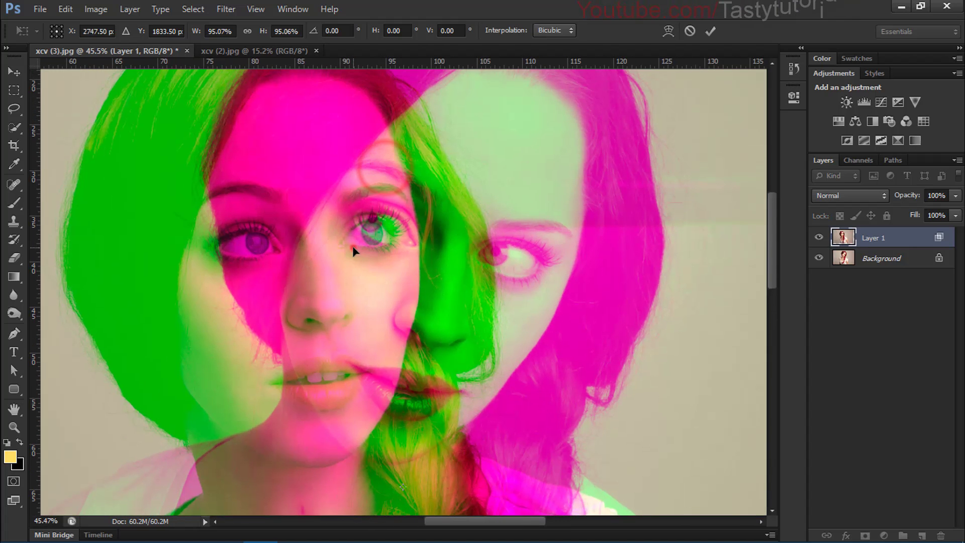
Shift the scaled Layer 1 up to realign the overlapping eyes, apply the transform and compare it with the layer hidden.
{"action": "left_click_drag", "start_coordinate": [352, 244], "coordinate": [366, 225]}
{"action": "scroll", "coordinate": [347, 224], "scroll_direction": "up", "scroll_amount": 4}
{"action": "scroll", "coordinate": [366, 224], "scroll_direction": "down", "scroll_amount": 5}
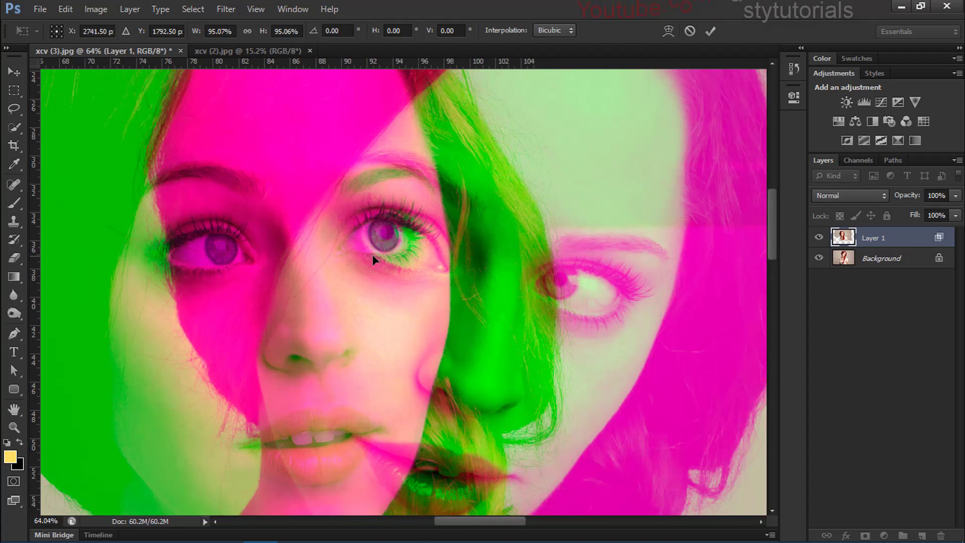
{"action": "scroll", "coordinate": [359, 254], "scroll_direction": "up", "scroll_amount": 2}
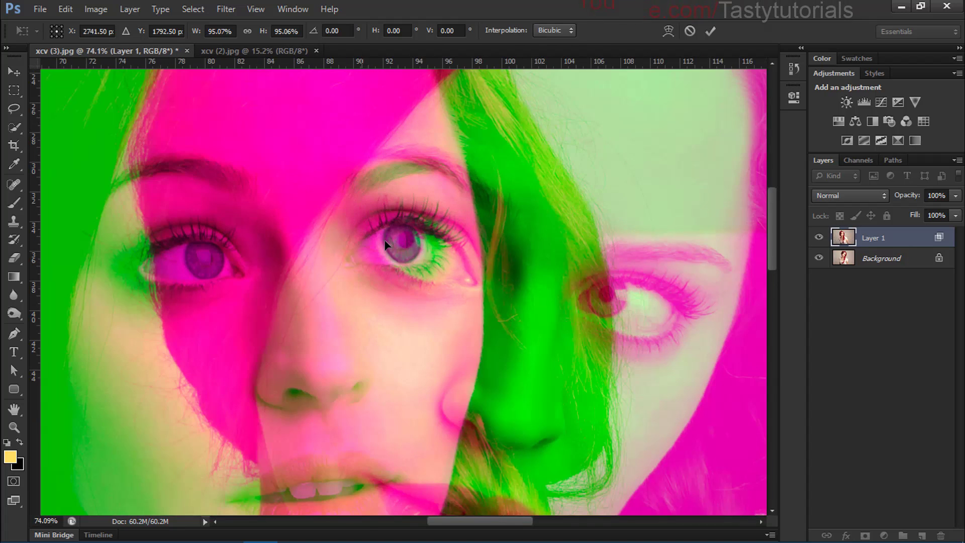
{"action": "left_click", "coordinate": [819, 238]}
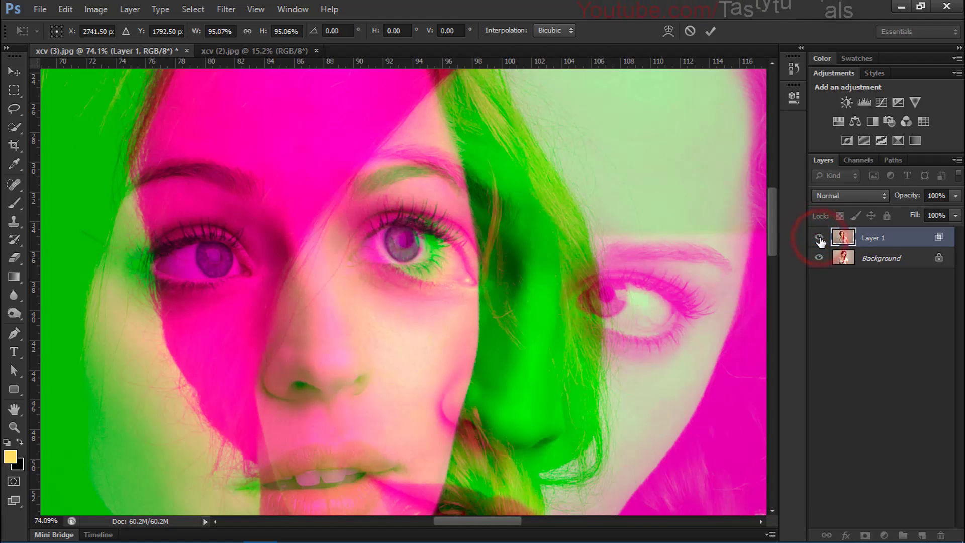
{"action": "left_click", "coordinate": [819, 237]}
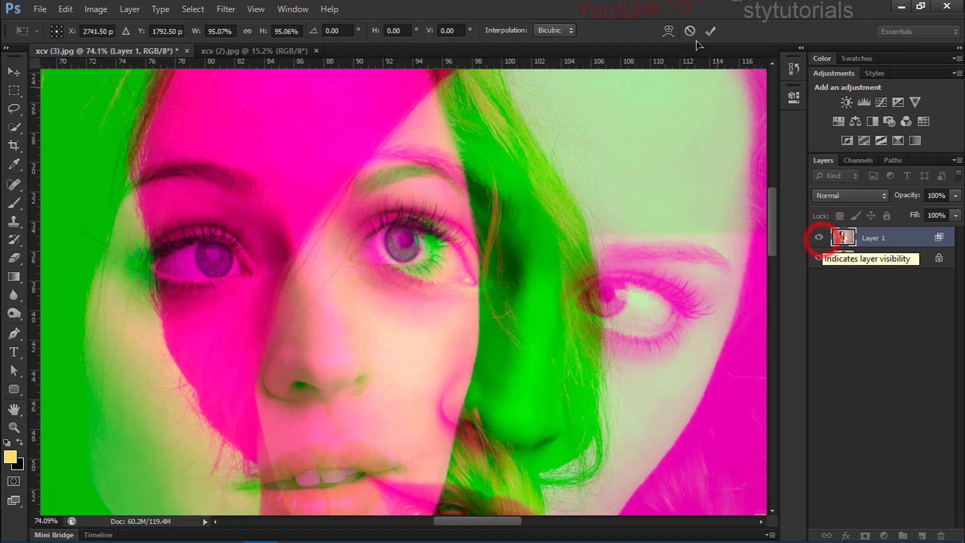
{"action": "left_click", "coordinate": [710, 31]}
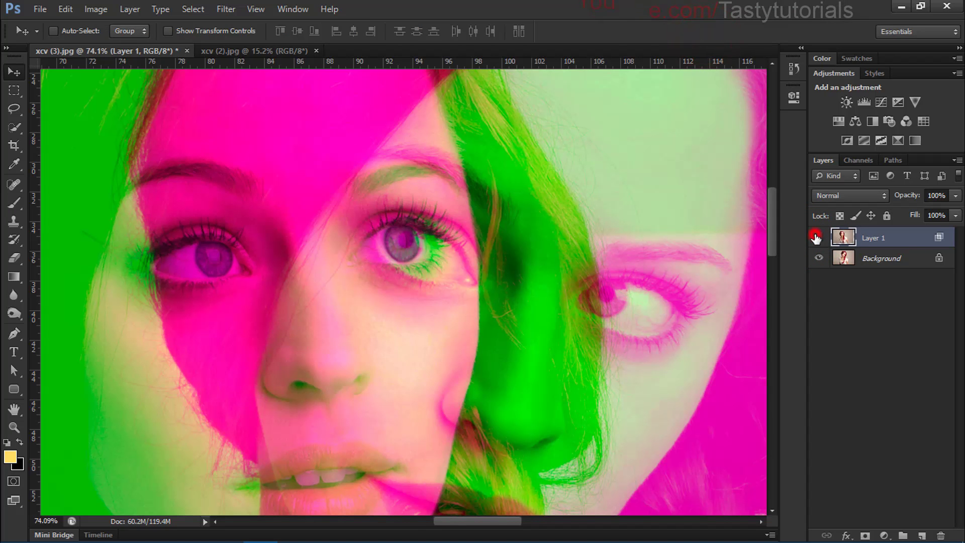
{"action": "left_click", "coordinate": [819, 238]}
{"action": "left_click", "coordinate": [819, 238]}
{"action": "scroll", "coordinate": [387, 231], "scroll_direction": "down", "scroll_amount": 2}
{"action": "scroll", "coordinate": [387, 231], "scroll_direction": "down", "scroll_amount": 4}
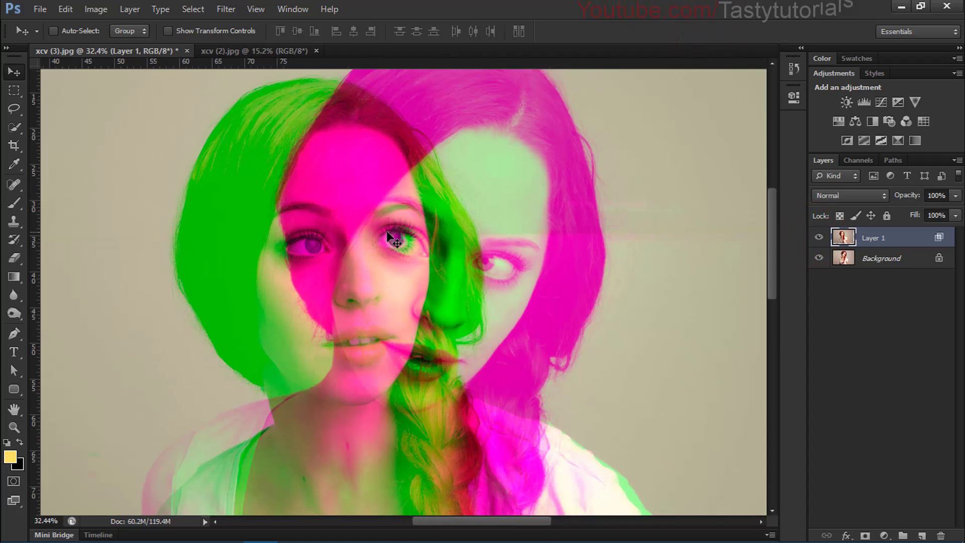
{"action": "scroll", "coordinate": [387, 231], "scroll_direction": "down", "scroll_amount": 1}
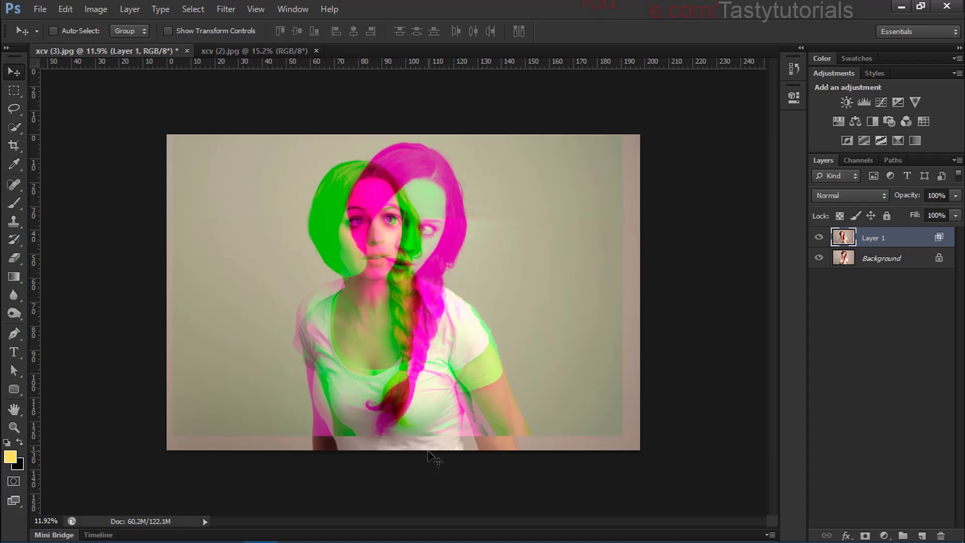
{"action": "key", "text": "c"}
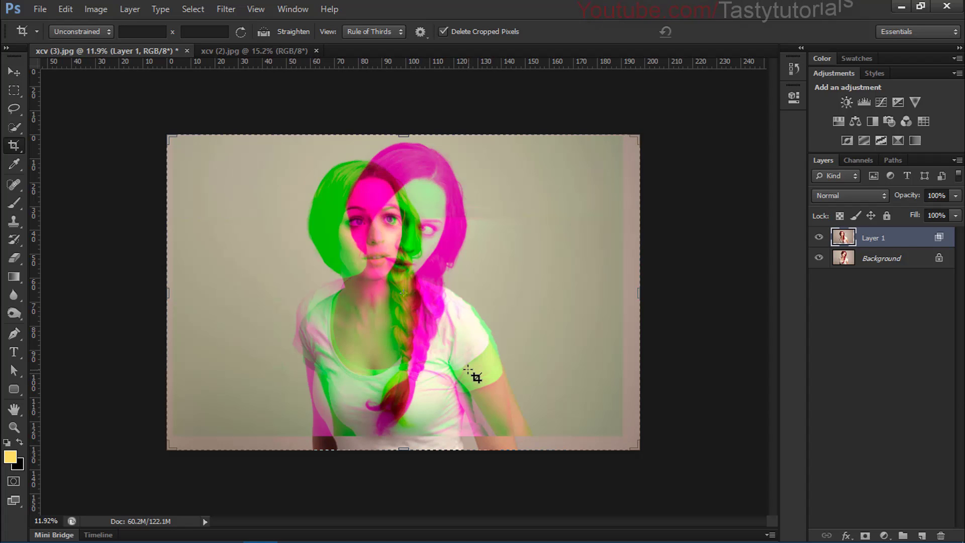
{"action": "key", "text": "v"}
{"action": "scroll", "coordinate": [371, 388], "scroll_direction": "up", "scroll_amount": 3}
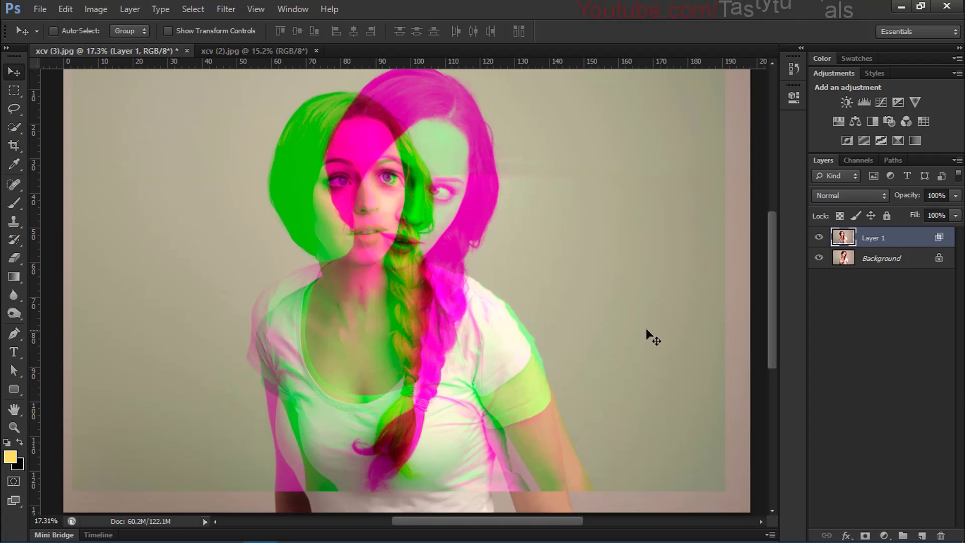
Enlarge Layer 1 about its center to about 116% with Free Transform so it extends past the canvas edges.
{"action": "key", "text": "ctrl+t"}
{"action": "scroll", "coordinate": [364, 339], "scroll_direction": "down", "scroll_amount": 2}
{"action": "scroll", "coordinate": [364, 339], "scroll_direction": "down", "scroll_amount": 1}
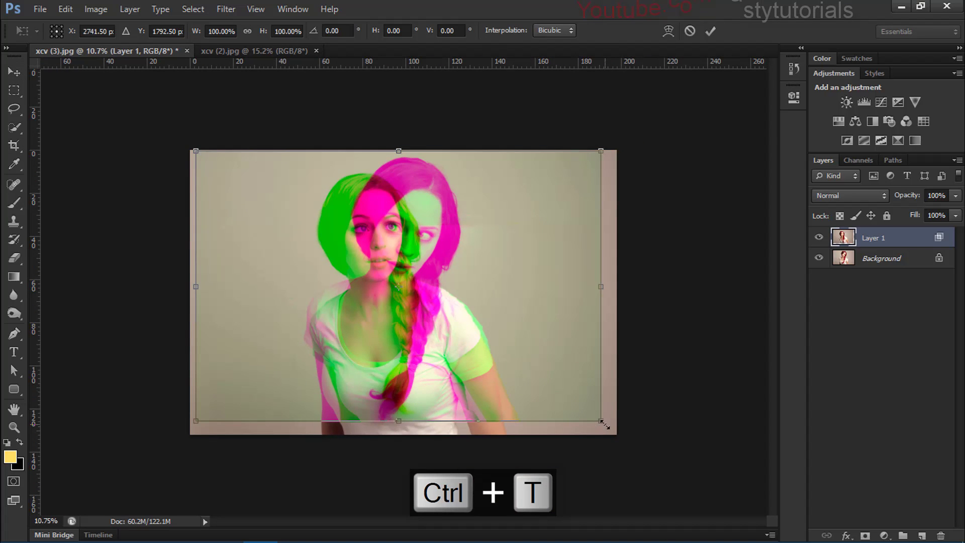
{"action": "left_click_drag", "start_coordinate": [603, 424], "coordinate": [637, 441]}
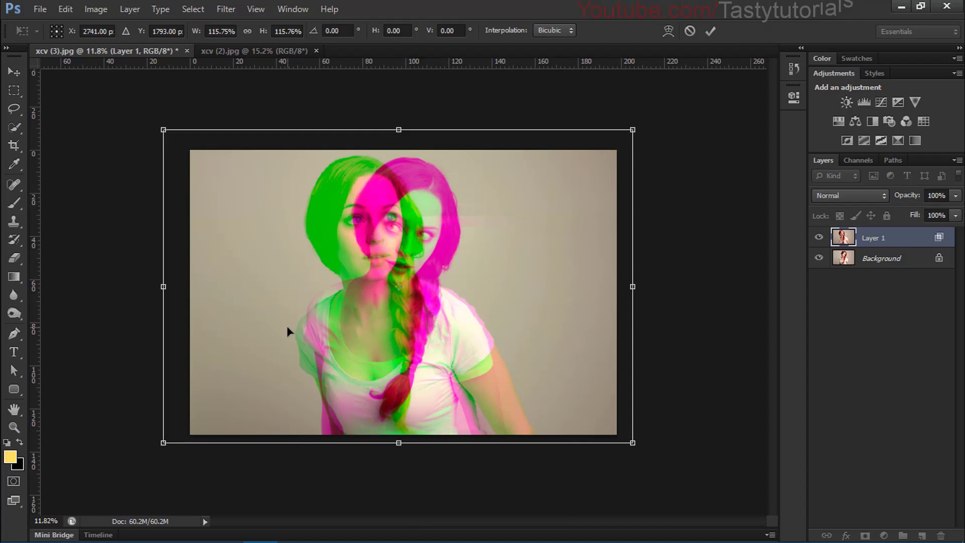
Move the enlarged Layer 1 until the overlapping eyes line up, apply the transform and nudge the layer slightly up.
{"action": "scroll", "coordinate": [354, 253], "scroll_direction": "up", "scroll_amount": 2}
{"action": "left_click_drag", "start_coordinate": [353, 252], "coordinate": [361, 266]}
{"action": "left_click", "coordinate": [387, 183]}
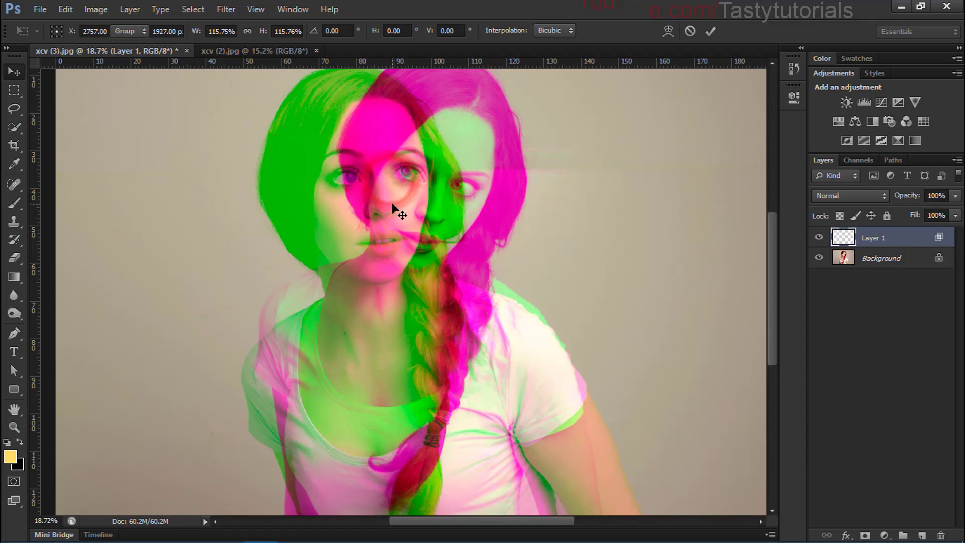
{"action": "key", "text": "Return"}
{"action": "scroll", "coordinate": [433, 140], "scroll_direction": "up", "scroll_amount": 5}
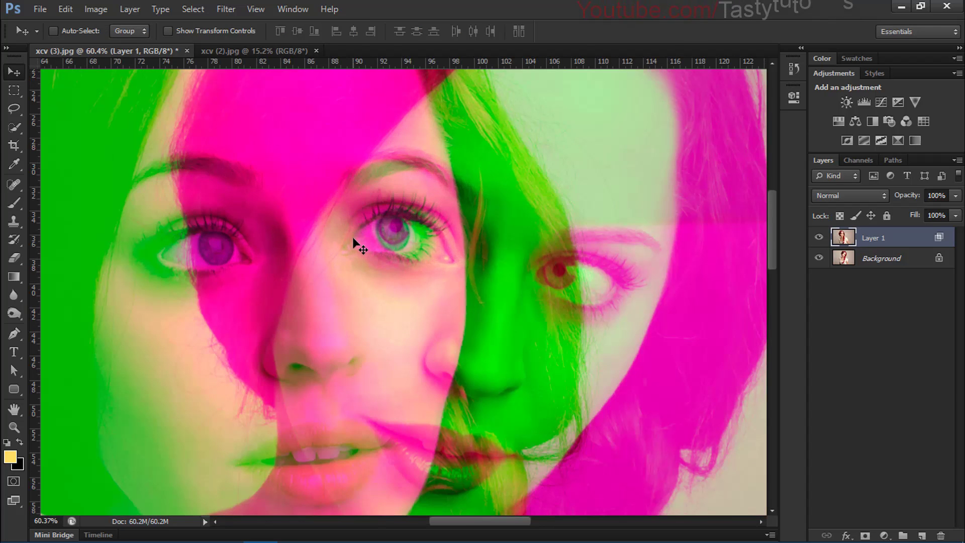
{"action": "left_click_drag", "start_coordinate": [354, 239], "coordinate": [354, 230]}
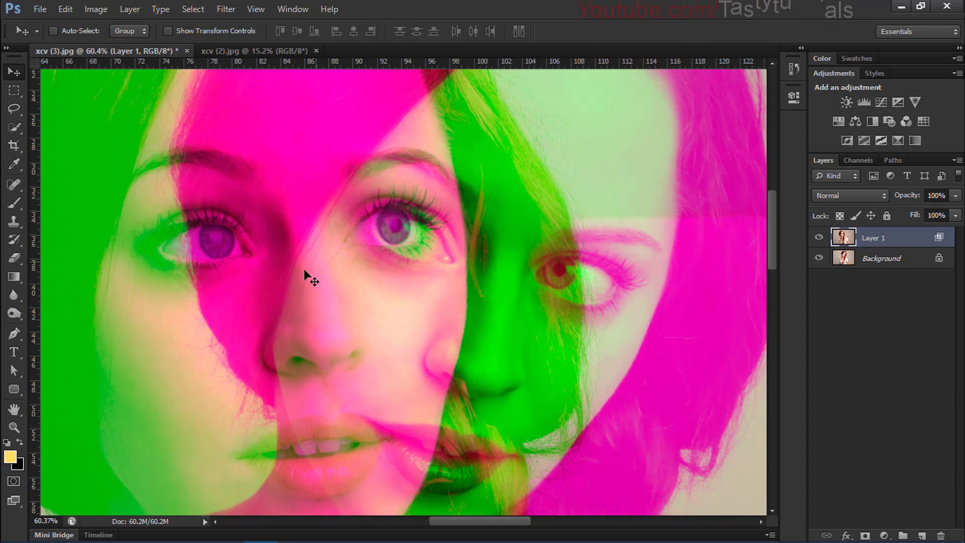
{"action": "scroll", "coordinate": [311, 272], "scroll_direction": "down", "scroll_amount": 6}
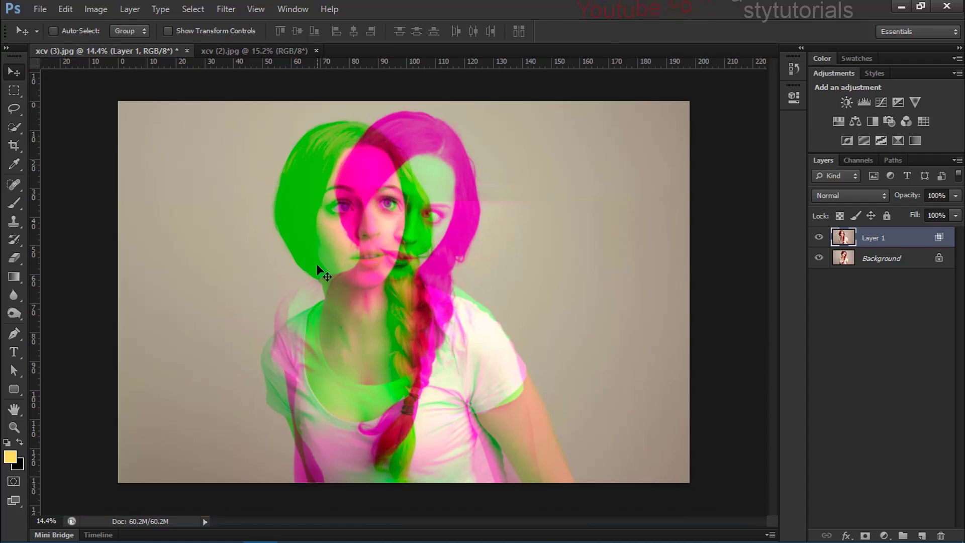
Compare the composite with both layers hidden, the Background alone and both layers shown again, viewing the whole canvas.
{"action": "key", "text": "ctrl+0"}
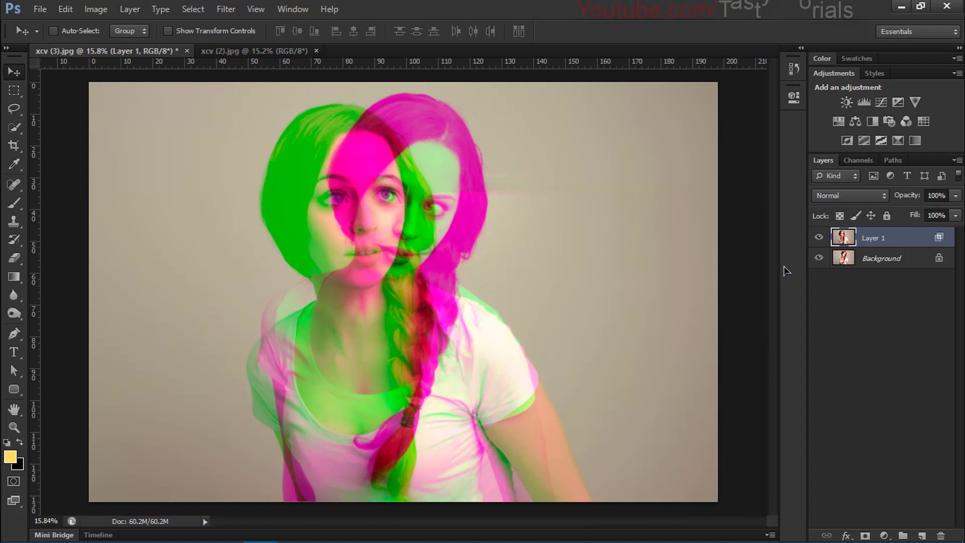
{"action": "left_click", "coordinate": [818, 258]}
{"action": "left_click", "coordinate": [818, 238]}
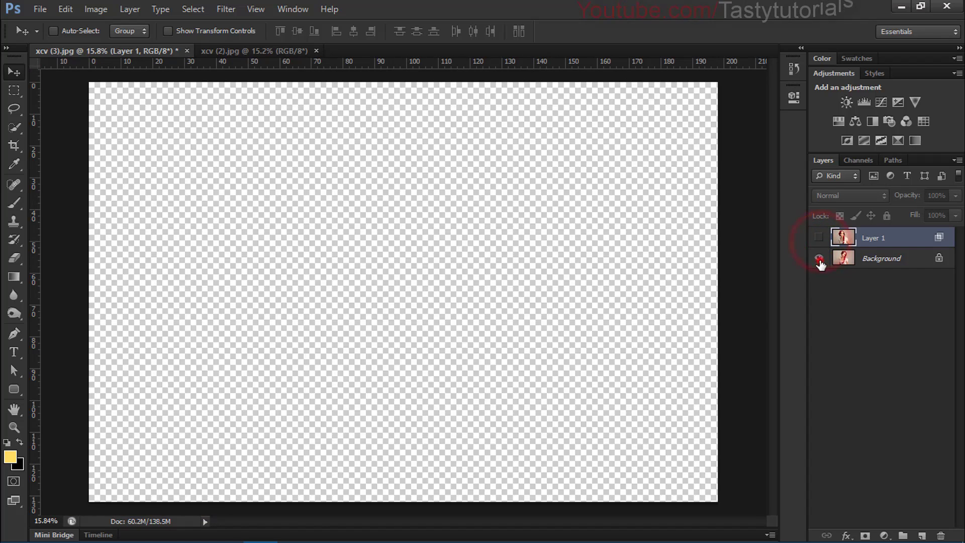
{"action": "left_click", "coordinate": [819, 259]}
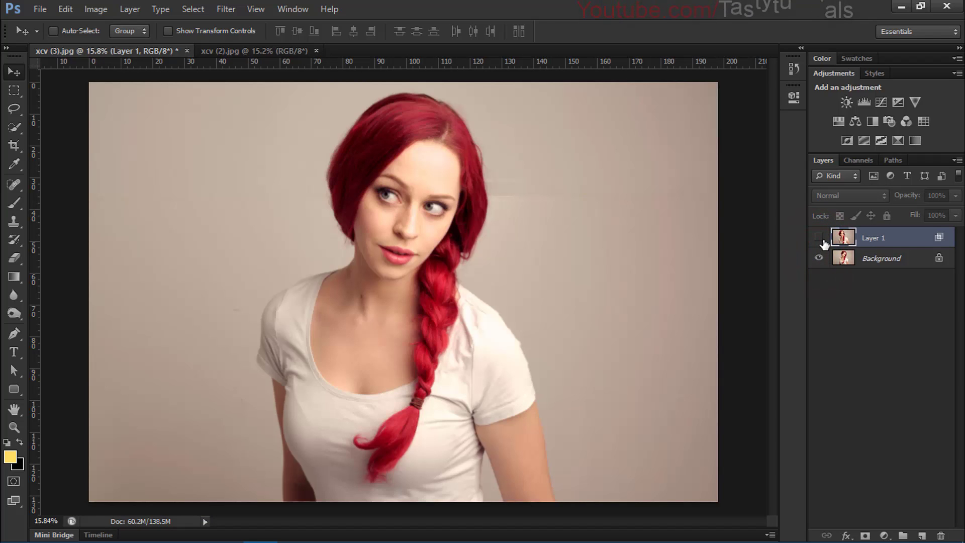
{"action": "left_click", "coordinate": [818, 237]}
{"action": "scroll", "coordinate": [389, 293], "scroll_direction": "down", "scroll_amount": 1}
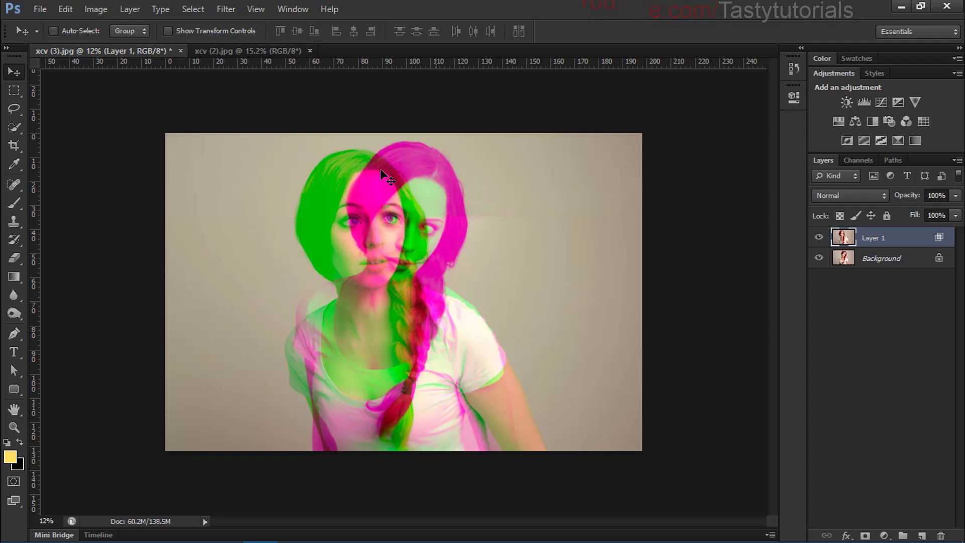
{"action": "scroll", "coordinate": [404, 291], "scroll_direction": "up", "scroll_amount": 1}
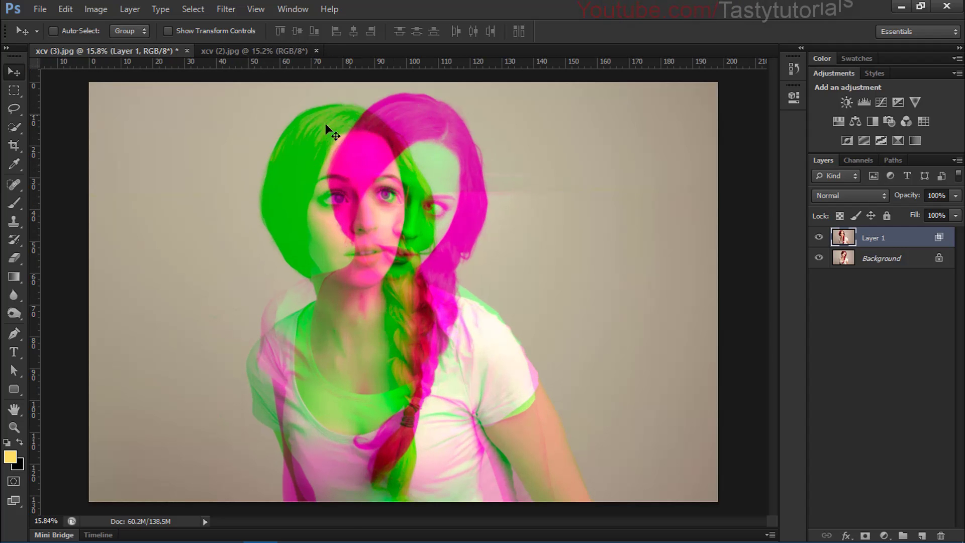
Add a Selective Color adjustment layer above Layer 1 and set Cyan to +96% for the Magentas.
{"action": "left_click", "coordinate": [914, 141]}
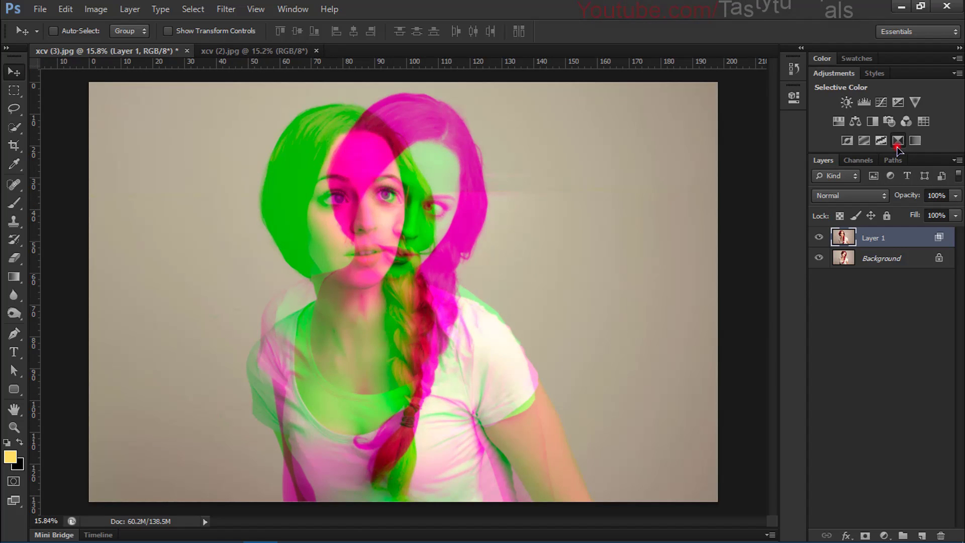
{"action": "left_click", "coordinate": [641, 151]}
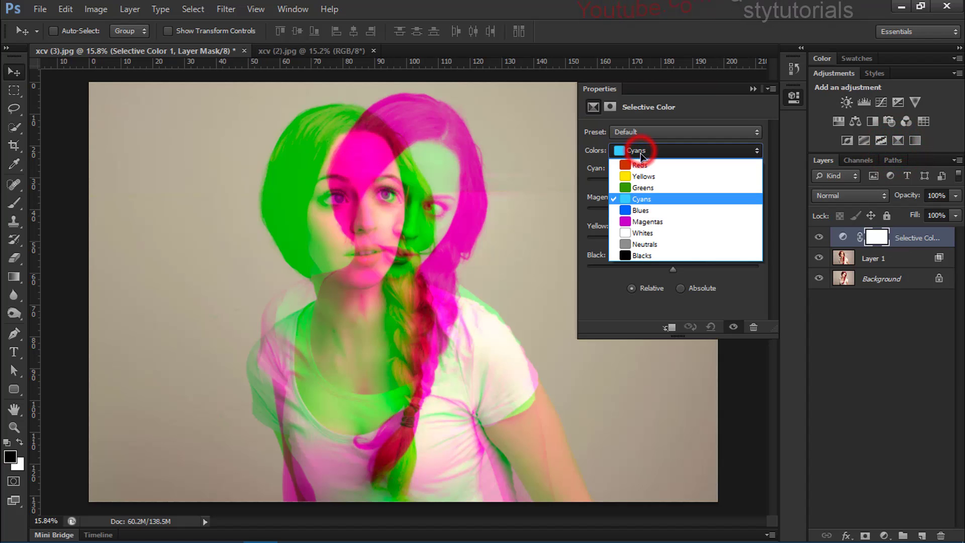
{"action": "left_click", "coordinate": [640, 216]}
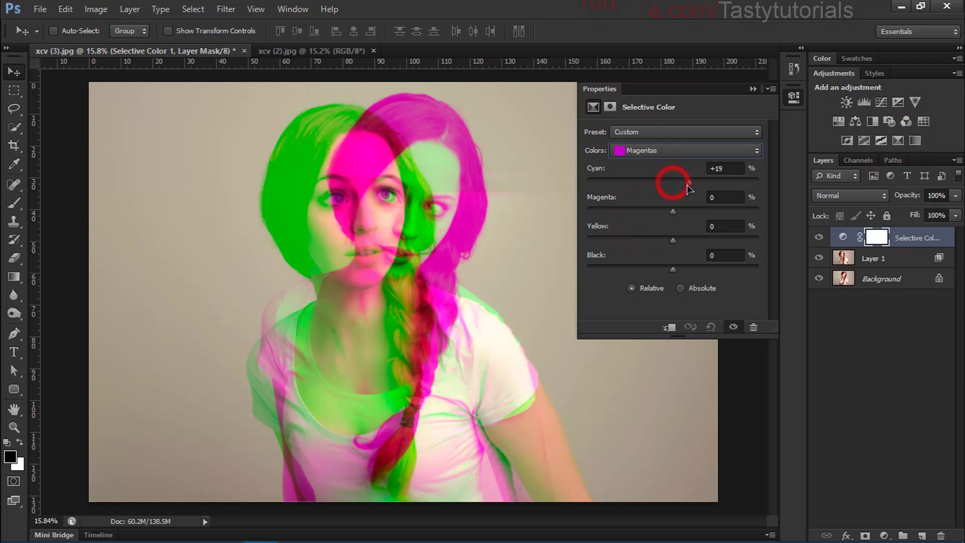
{"action": "left_click_drag", "start_coordinate": [695, 192], "coordinate": [756, 217]}
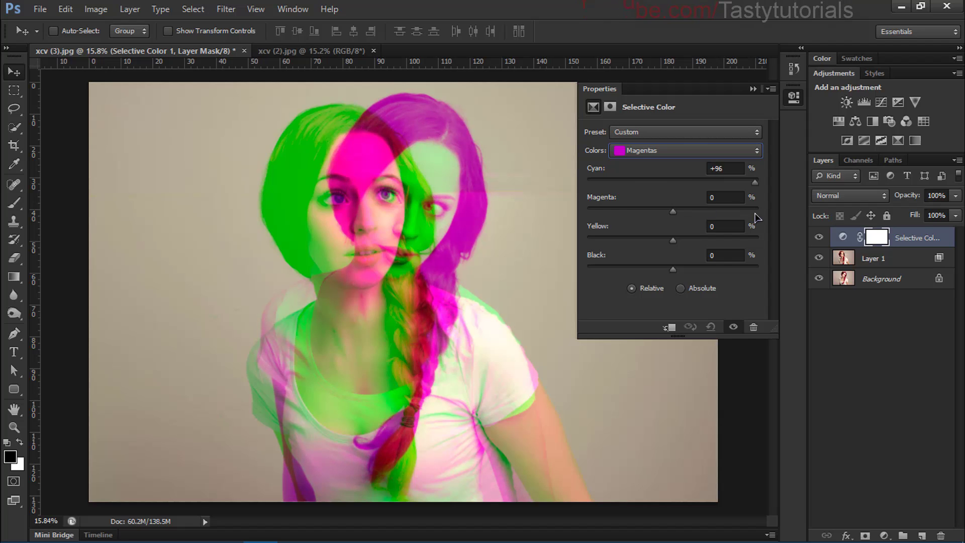
{"action": "left_click", "coordinate": [754, 89]}
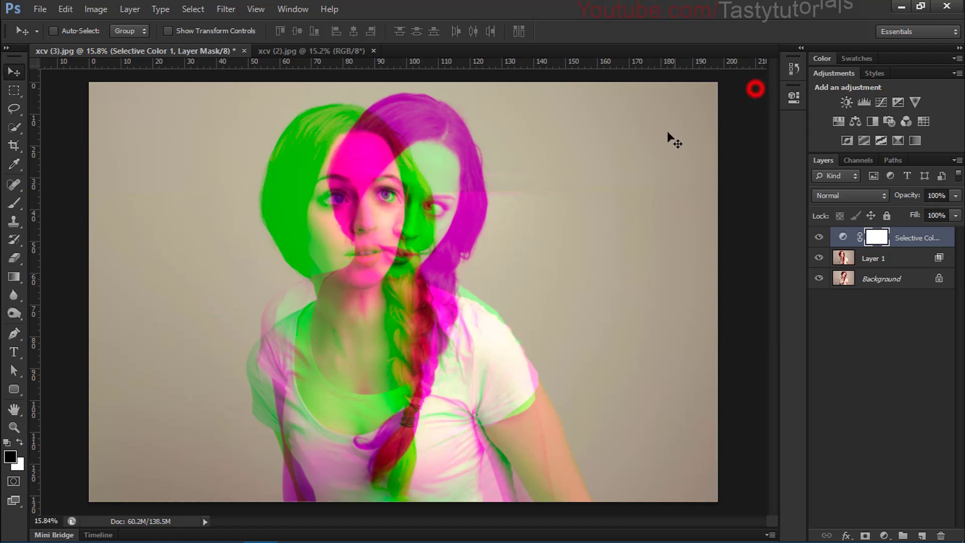
Add a Hue/Saturation adjustment layer, try a Master hue of -1 and saturation of +5, and undo those changes.
{"action": "left_click", "coordinate": [838, 121]}
{"action": "left_click_drag", "start_coordinate": [674, 187], "coordinate": [678, 214]}
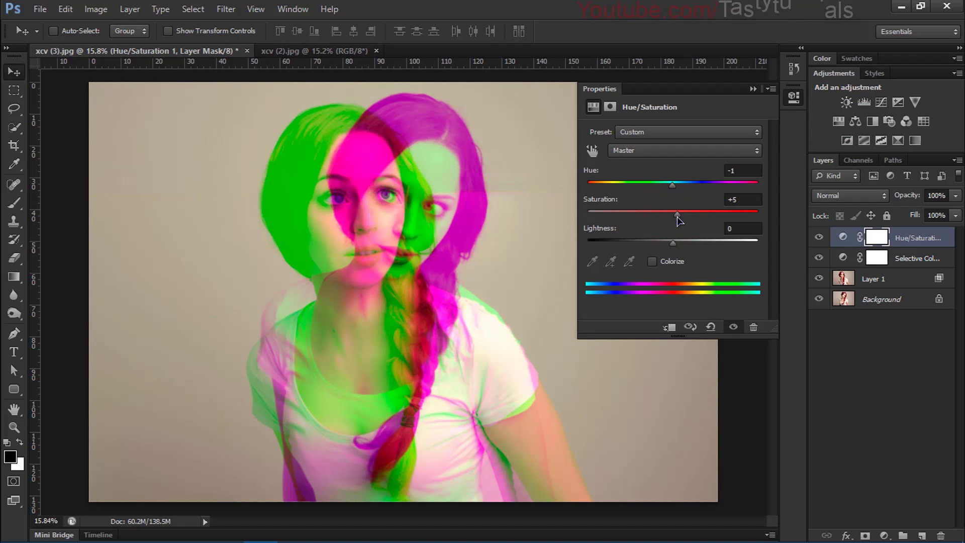
{"action": "key", "text": "ctrl+alt+z"}
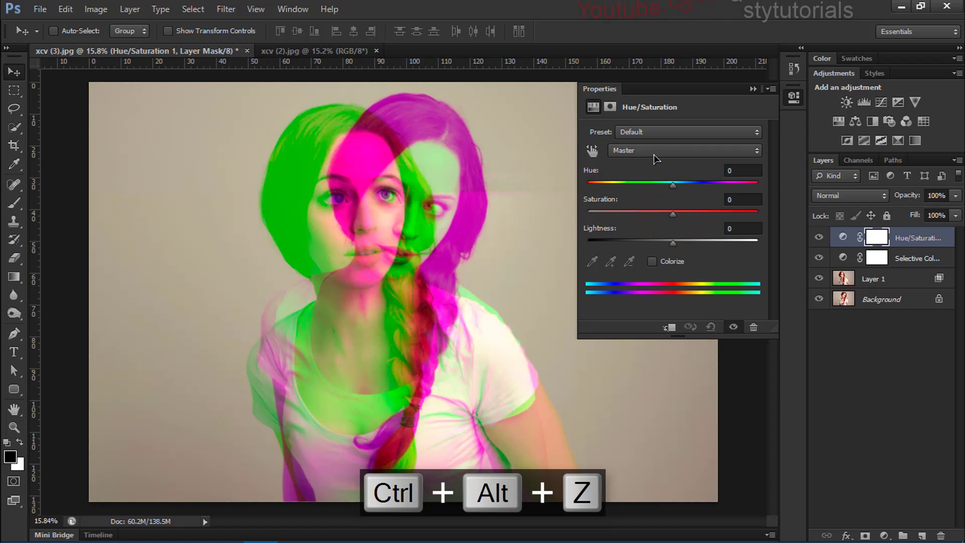
For the Greens in Hue/Saturation, try a hue of +91, return it to 0 and set the saturation to -33.
{"action": "left_click", "coordinate": [654, 152]}
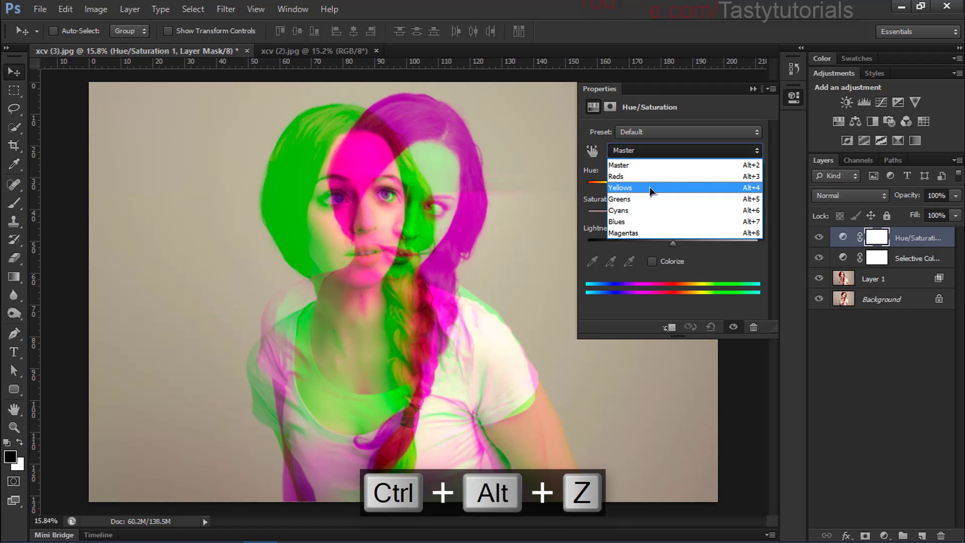
{"action": "left_click", "coordinate": [624, 201]}
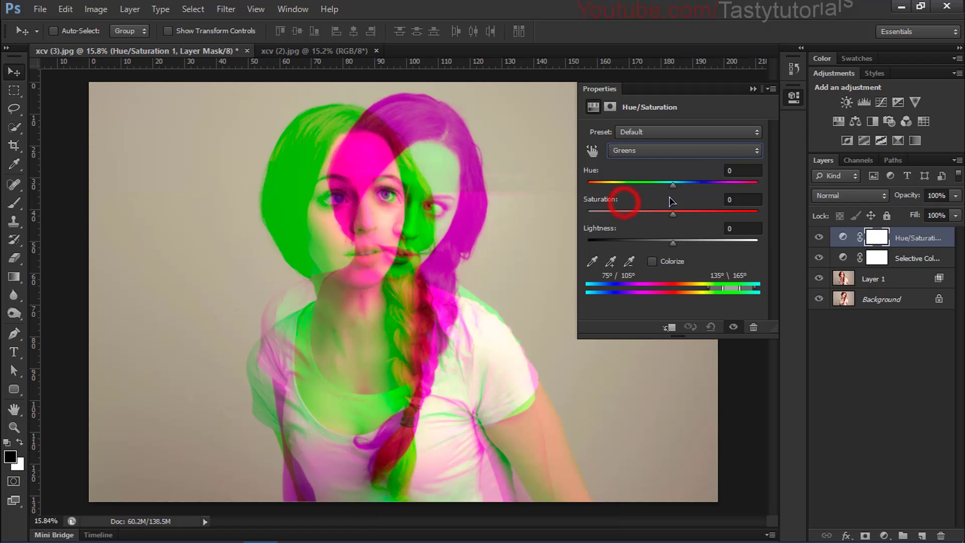
{"action": "left_click_drag", "start_coordinate": [672, 183], "coordinate": [727, 187]}
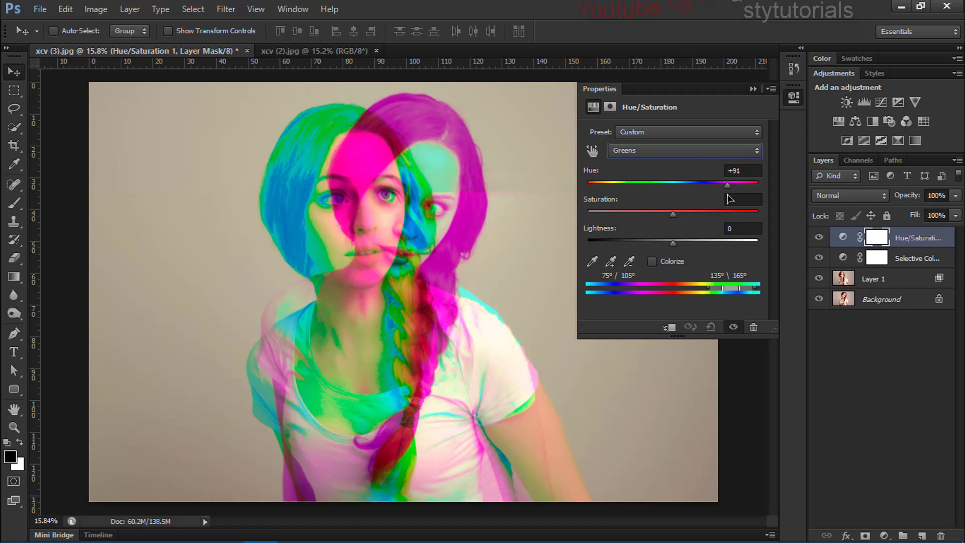
{"action": "key", "text": "ctrl+alt+z"}
{"action": "key", "text": "ctrl+z"}
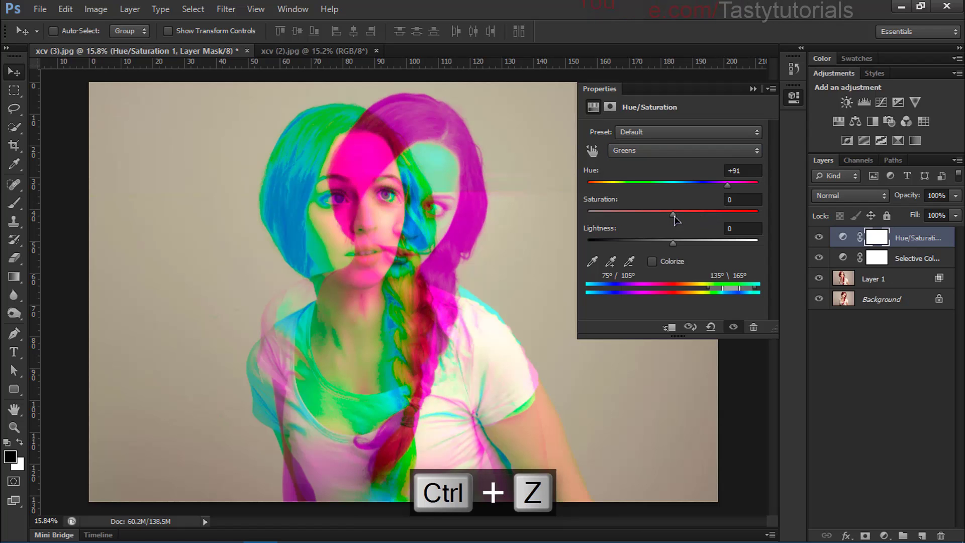
{"action": "left_click_drag", "start_coordinate": [673, 213], "coordinate": [657, 228]}
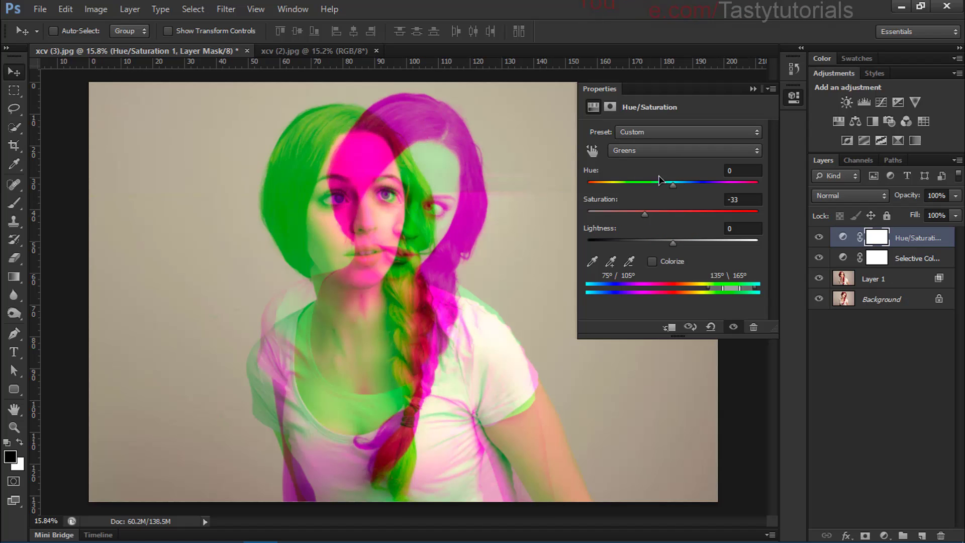
Shift the Greens color range onto the magentas, spanning 272°/301° to 332°\1°, and set its saturation to -31.
{"action": "left_click", "coordinate": [666, 150]}
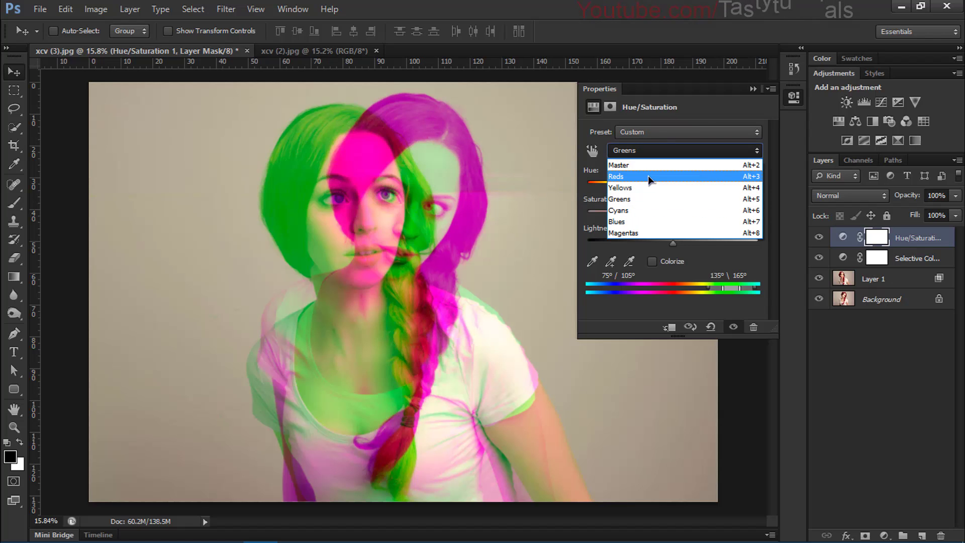
{"action": "left_click", "coordinate": [656, 137]}
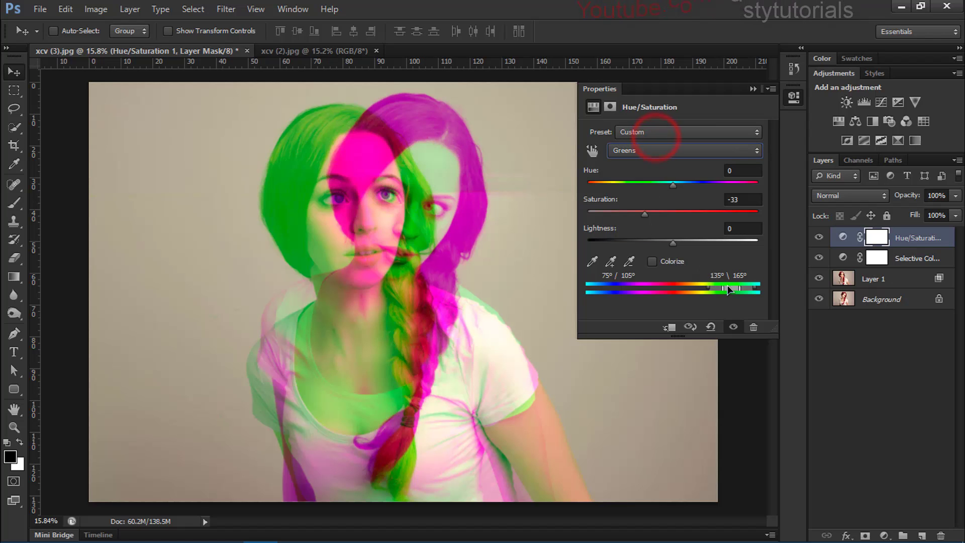
{"action": "left_click_drag", "start_coordinate": [727, 289], "coordinate": [640, 285]}
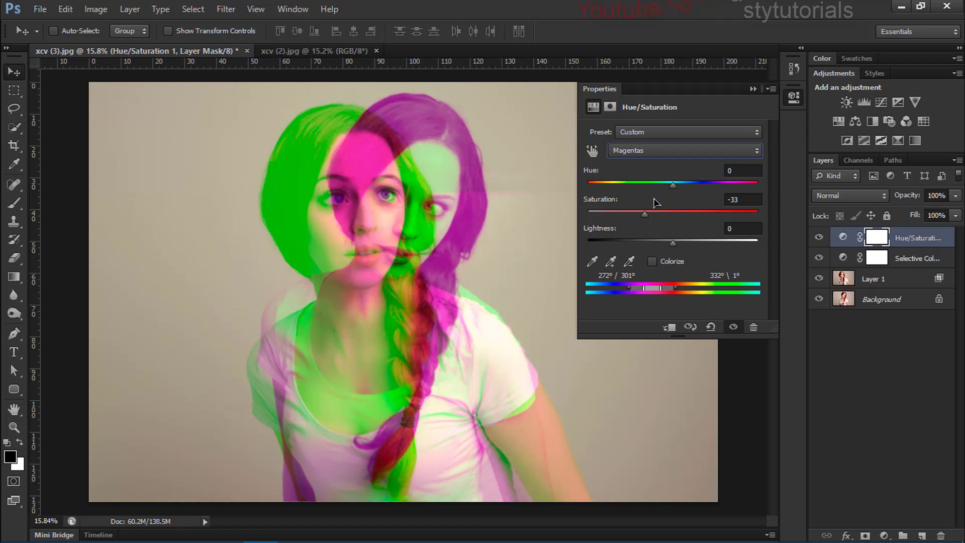
{"action": "mouse_move", "coordinate": [647, 215]}
{"action": "left_mouse_down"}
{"action": "mouse_move", "coordinate": [681, 222]}
{"action": "mouse_move", "coordinate": [628, 225]}
{"action": "mouse_move", "coordinate": [648, 228]}
{"action": "left_mouse_up"}
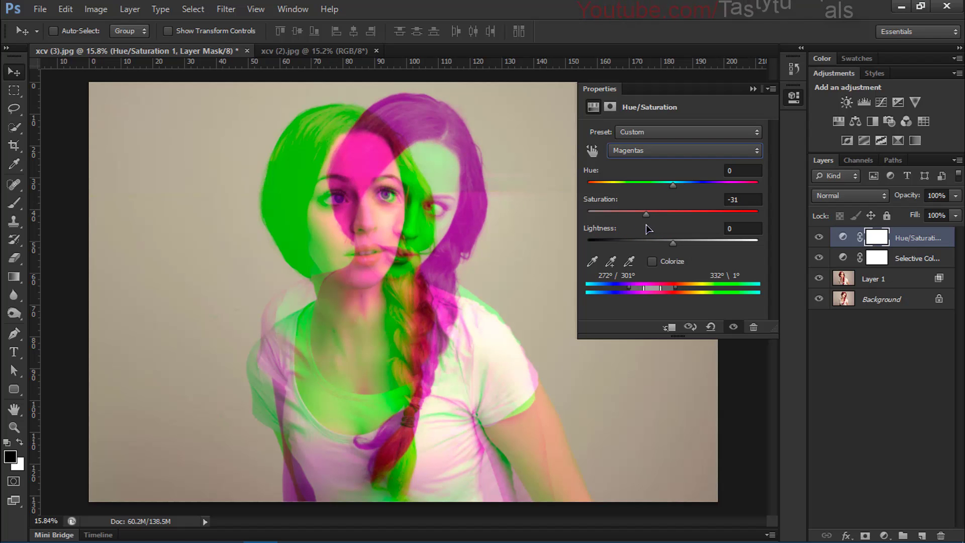
Choose the Magentas 2 range of the Hue/Saturation adjustment and raise its hue slightly.
{"action": "left_click", "coordinate": [643, 155]}
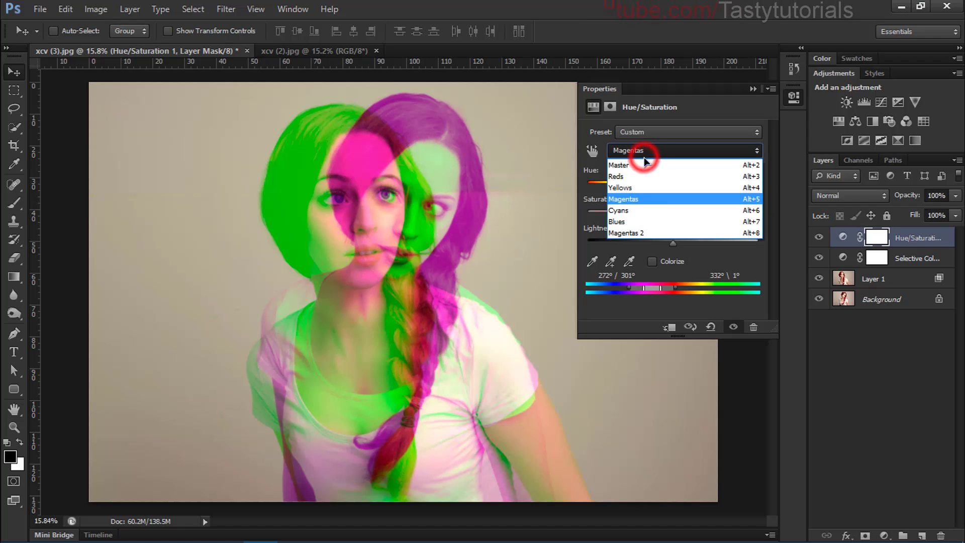
{"action": "left_click", "coordinate": [644, 233]}
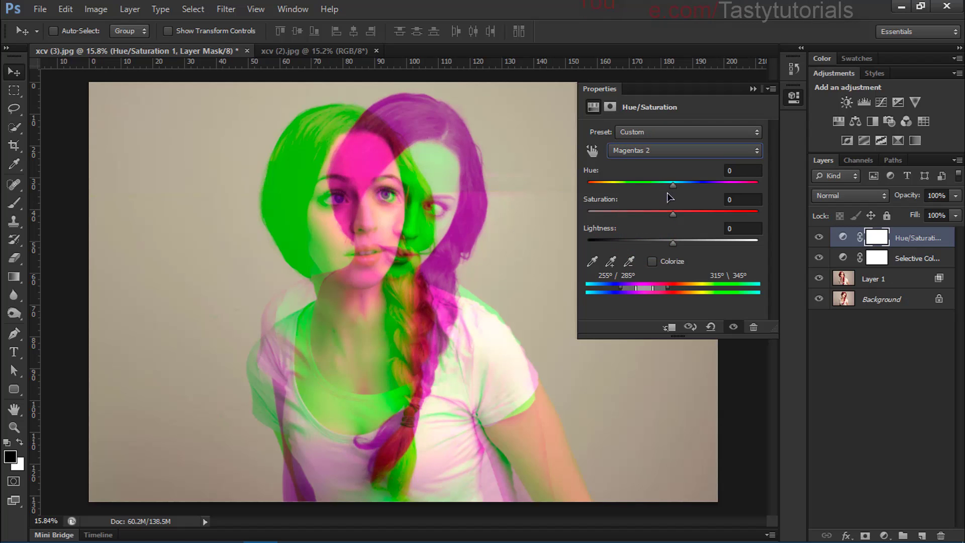
{"action": "left_click_drag", "start_coordinate": [673, 186], "coordinate": [681, 206]}
{"action": "left_click", "coordinate": [652, 150]}
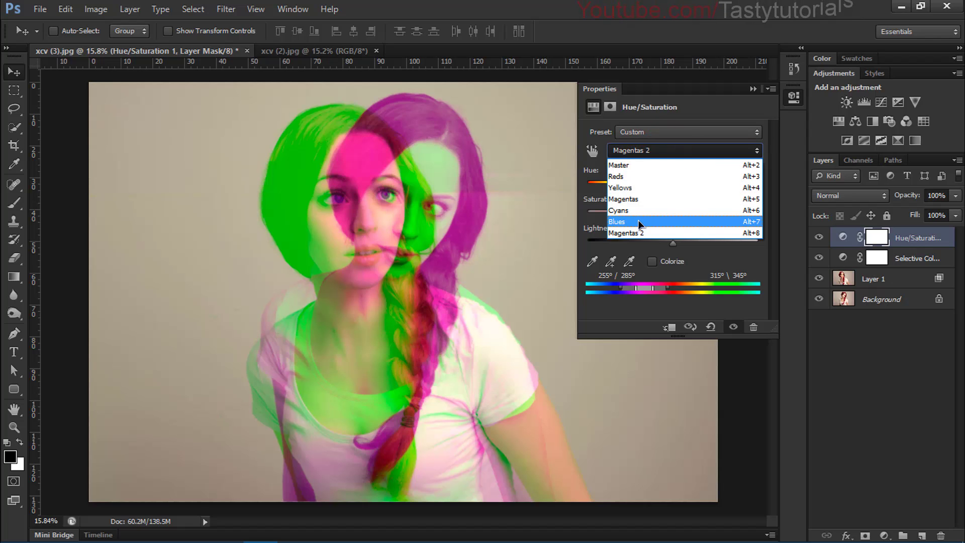
{"action": "left_click", "coordinate": [672, 115]}
Shift the Magentas 2 range onto the greens, spanning 46°/77° to 107°\137°, with saturation -25 and hue 0, and collapse the adjustment properties.
{"action": "left_click_drag", "start_coordinate": [660, 291], "coordinate": [727, 297]}
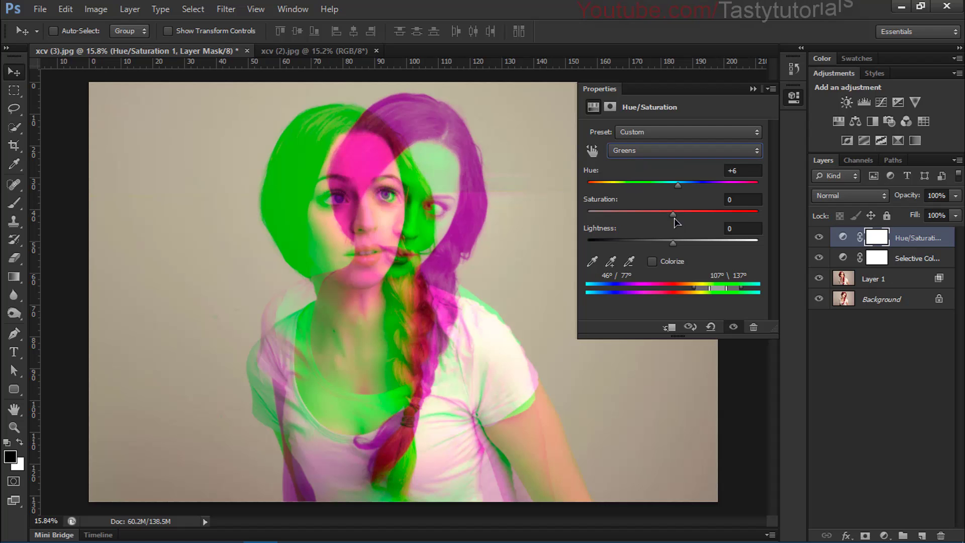
{"action": "mouse_move", "coordinate": [678, 191]}
{"action": "left_mouse_down"}
{"action": "mouse_move", "coordinate": [651, 215]}
{"action": "mouse_move", "coordinate": [668, 187]}
{"action": "mouse_move", "coordinate": [657, 190]}
{"action": "mouse_move", "coordinate": [688, 194]}
{"action": "left_mouse_up"}
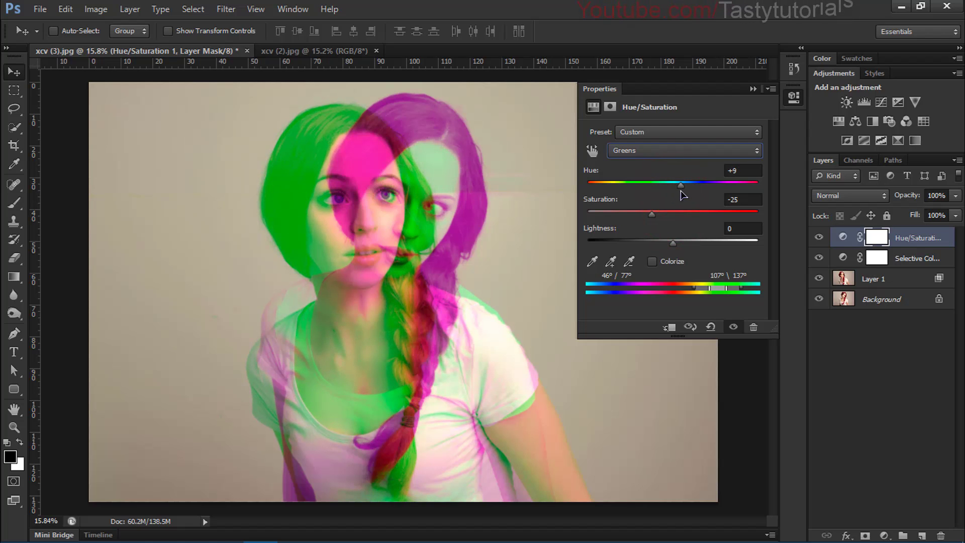
{"action": "left_click", "coordinate": [736, 171]}
{"action": "type", "text": "0"}
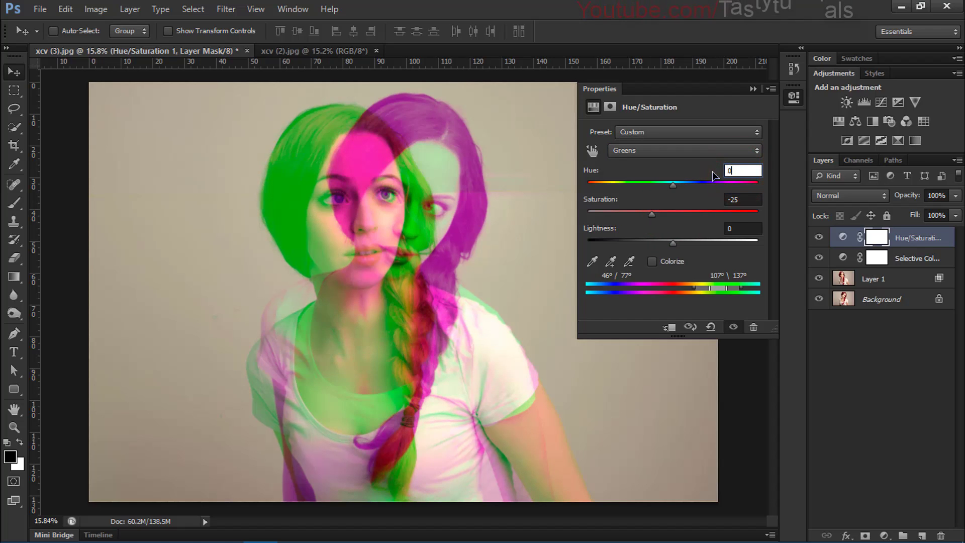
{"action": "left_click", "coordinate": [754, 88]}
{"action": "key", "text": "ctrl+minus"}
{"action": "key", "text": "ctrl+0"}
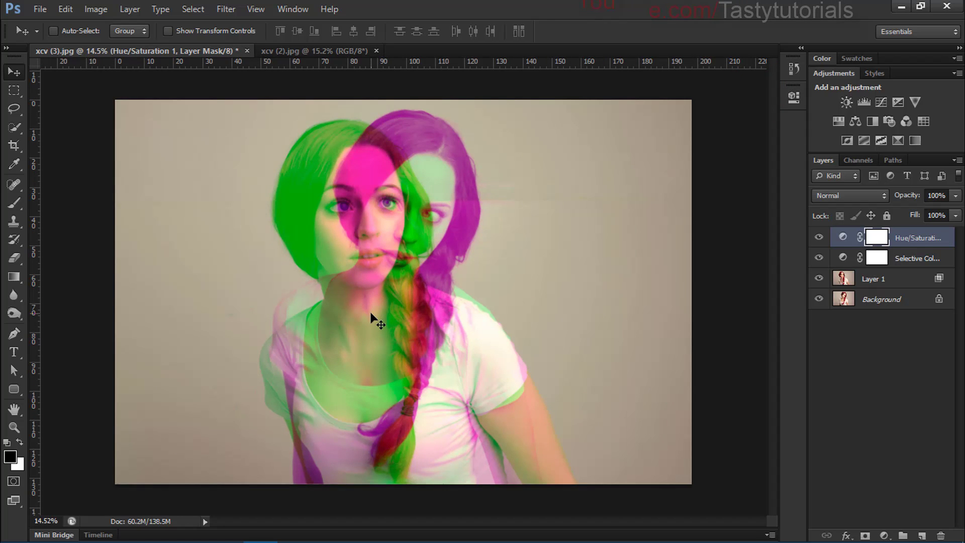
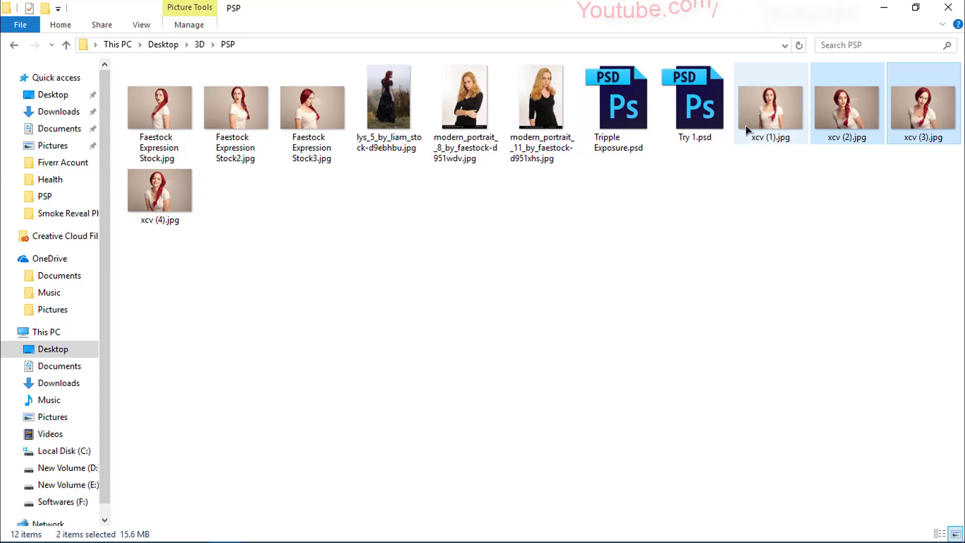
Place xcv (1).jpg from the PSP folder into the xcv (3).jpg document as the top layer.
{"action": "left_click_drag", "start_coordinate": [770, 108], "coordinate": [382, 279]}
{"action": "double_click", "coordinate": [391, 206]}
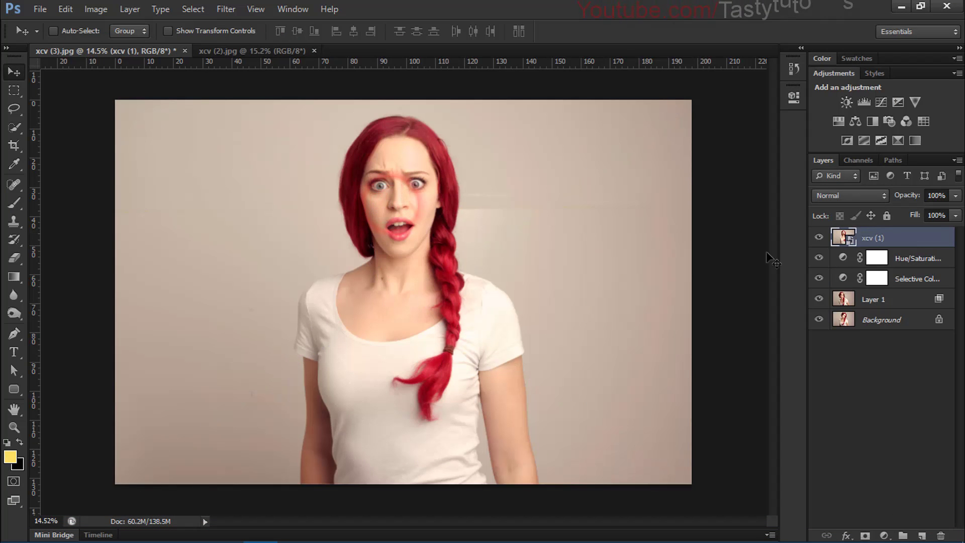
Exclude the R and G channels from the xcv (1) layer in its blending options, leaving only B enabled.
{"action": "right_click", "coordinate": [902, 242]}
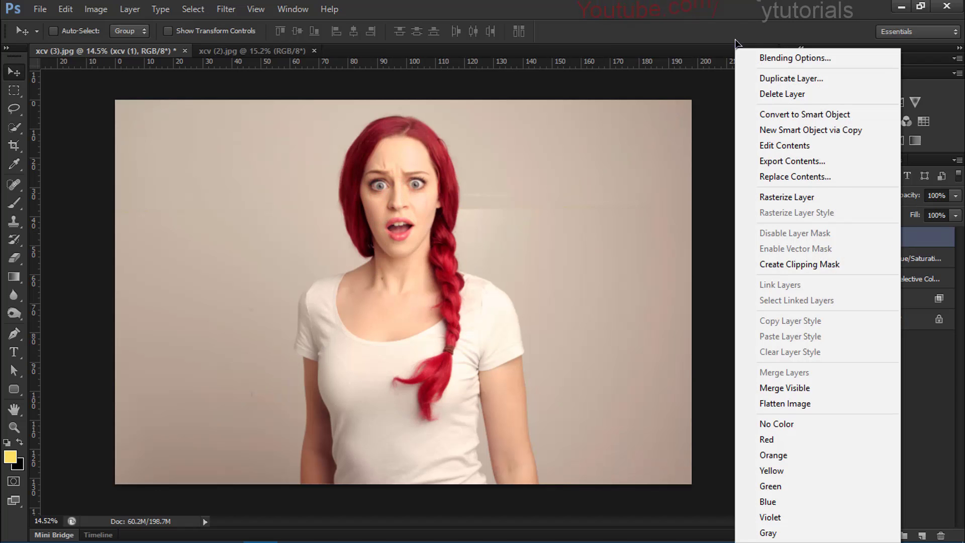
{"action": "left_click", "coordinate": [792, 59]}
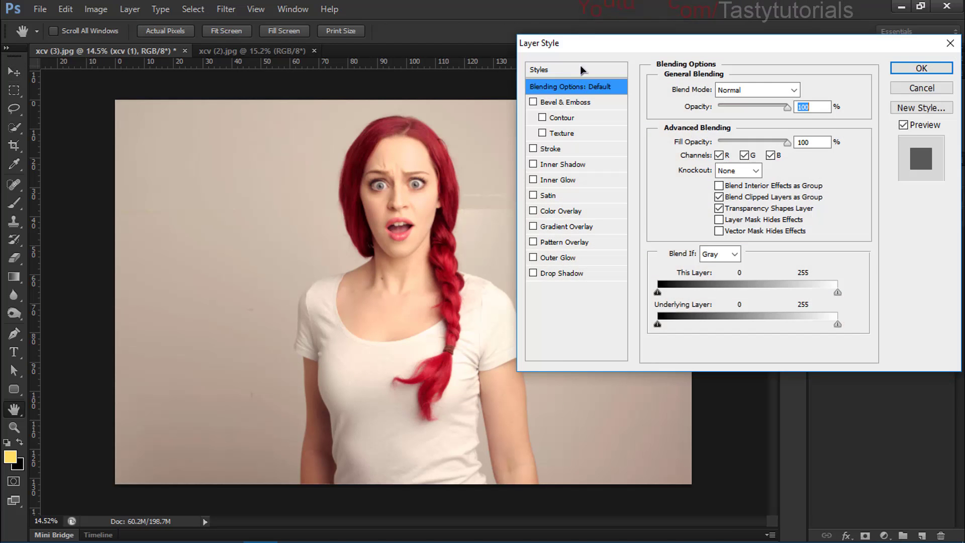
{"action": "left_click_drag", "start_coordinate": [539, 43], "coordinate": [577, 37]}
{"action": "left_click", "coordinate": [757, 149]}
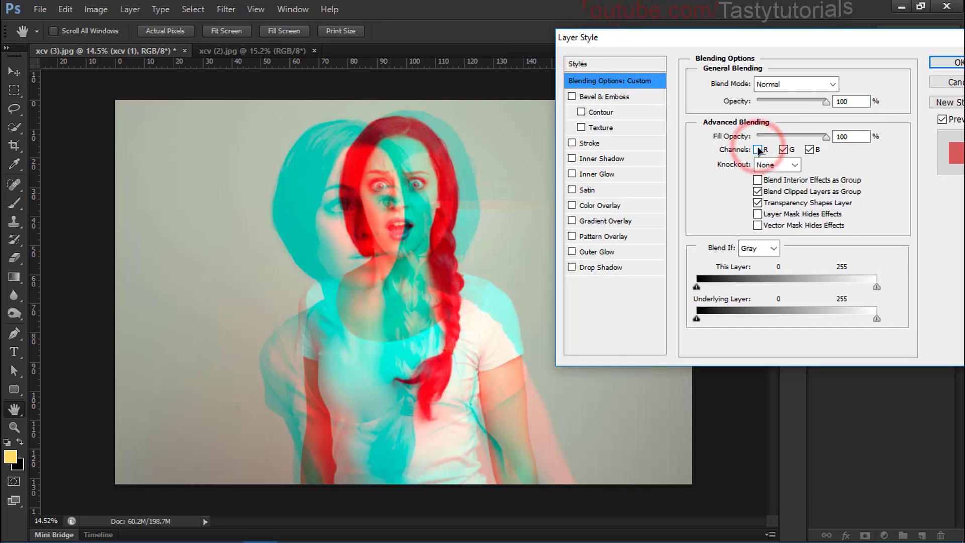
{"action": "left_click", "coordinate": [757, 149]}
{"action": "left_click", "coordinate": [782, 149]}
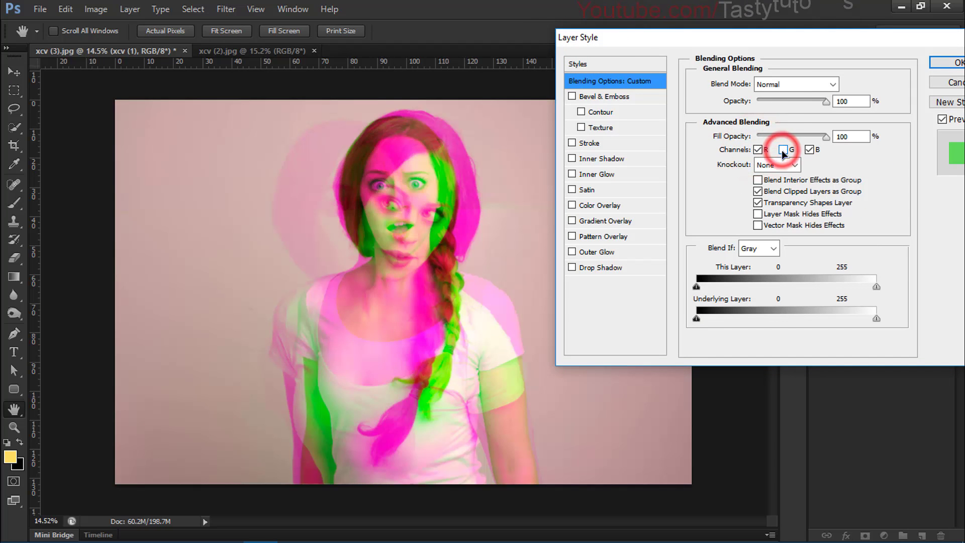
{"action": "left_click", "coordinate": [781, 150]}
{"action": "left_click", "coordinate": [782, 150]}
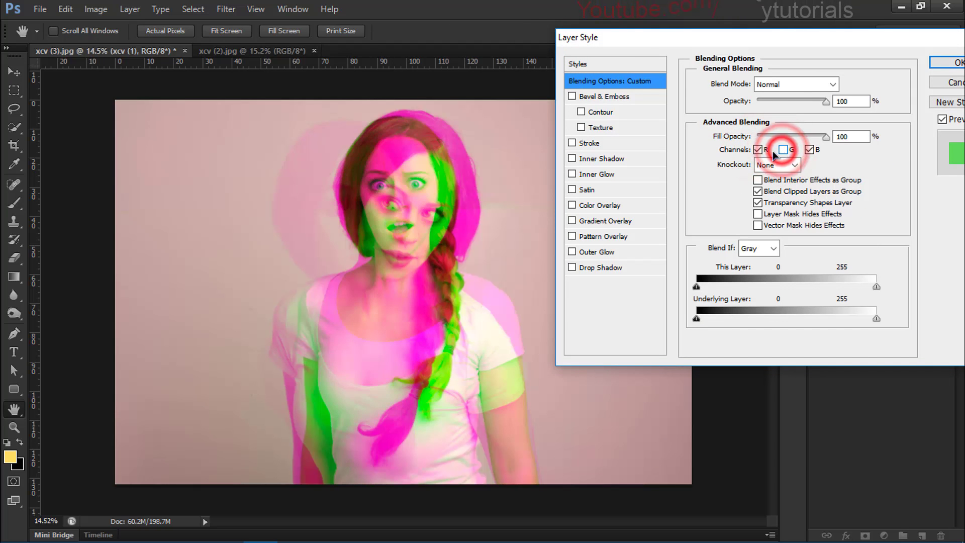
{"action": "left_click", "coordinate": [757, 149]}
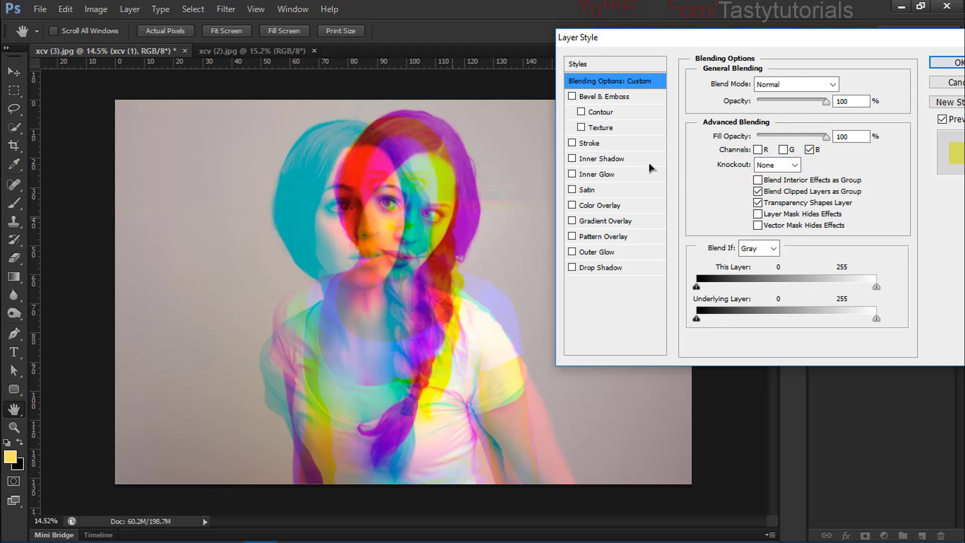
{"action": "left_click", "coordinate": [809, 149]}
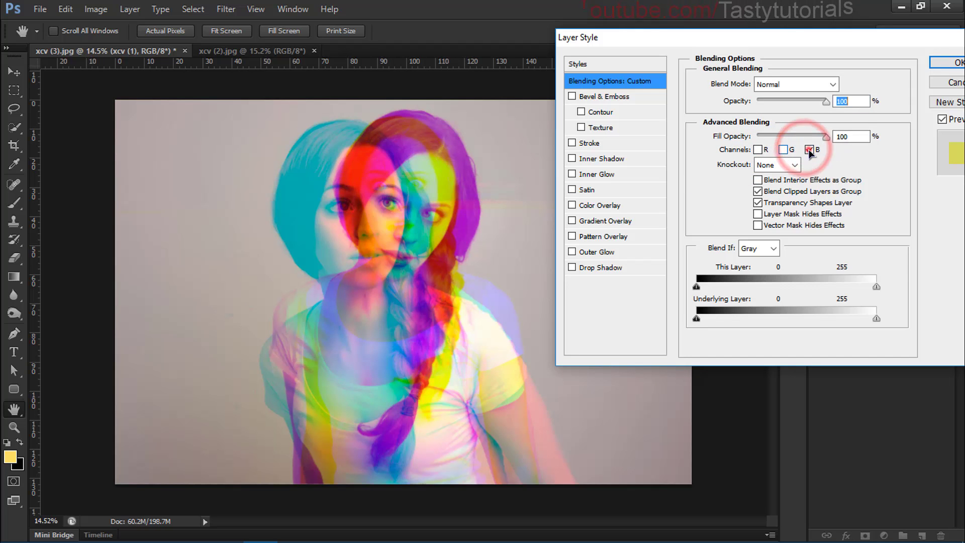
{"action": "left_click", "coordinate": [808, 150]}
{"action": "left_click", "coordinate": [938, 62]}
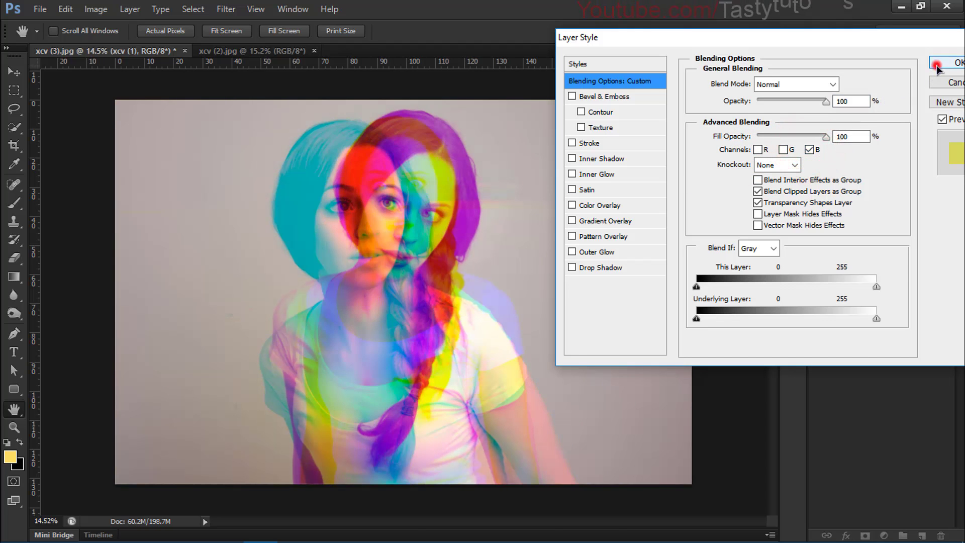
Move the xcv (1) portrait to the right so its face sits beside the other two portraits.
{"action": "scroll", "coordinate": [744, 208], "scroll_direction": "up", "scroll_amount": 1}
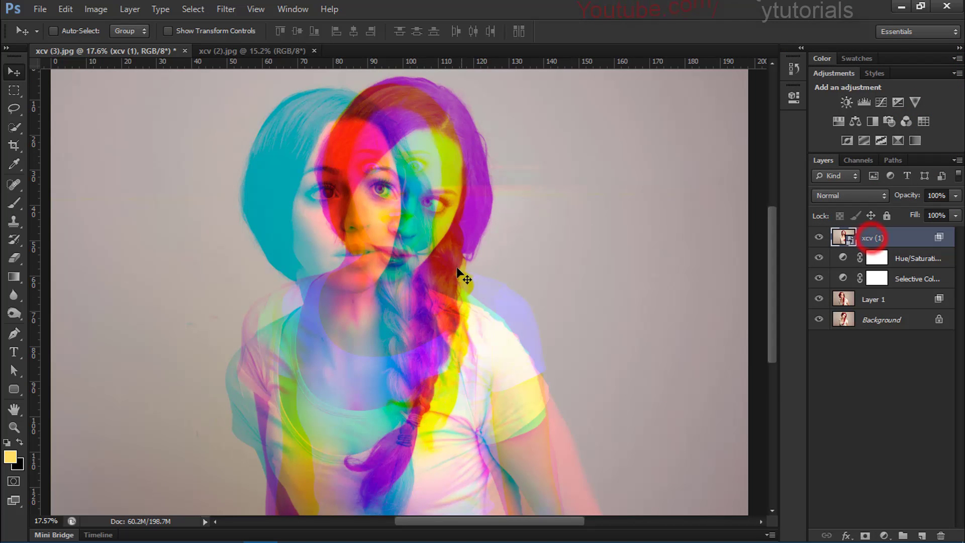
{"action": "left_click_drag", "start_coordinate": [458, 271], "coordinate": [602, 270]}
{"action": "left_click_drag", "start_coordinate": [558, 291], "coordinate": [533, 298]}
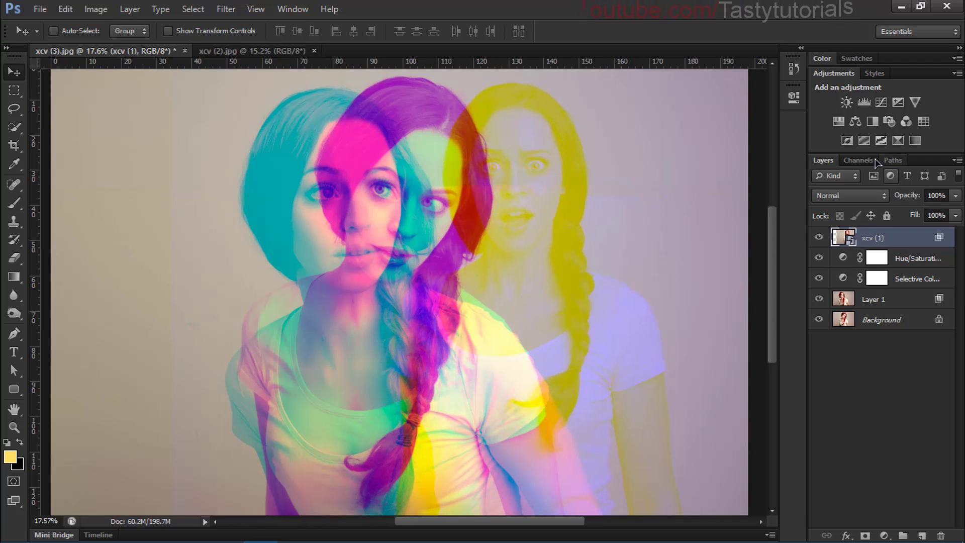
Add a Hue/Saturation adjustment above xcv (1), set its Yellows to hue -45 and saturation +6, and collapse the properties.
{"action": "left_click", "coordinate": [839, 122]}
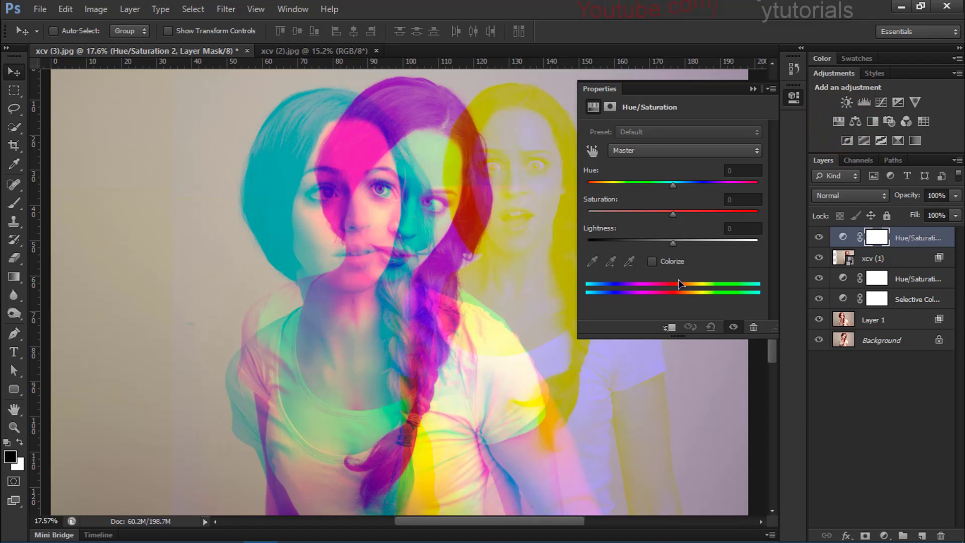
{"action": "left_click", "coordinate": [657, 151]}
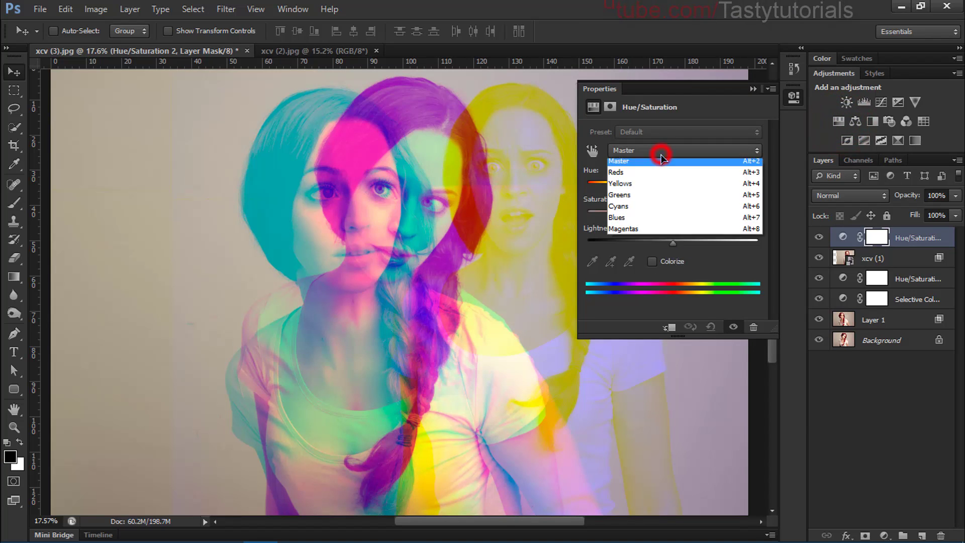
{"action": "left_click", "coordinate": [652, 199]}
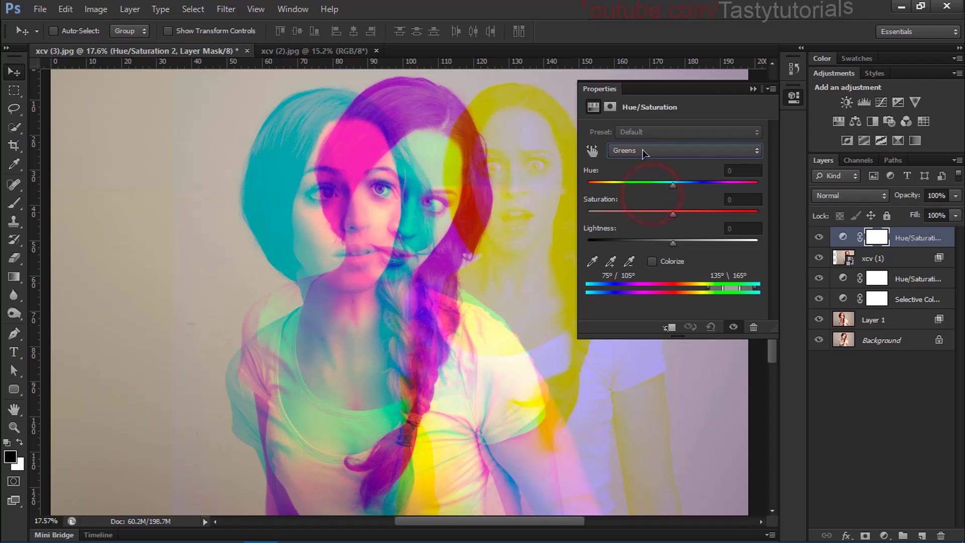
{"action": "left_click", "coordinate": [645, 152]}
{"action": "left_click", "coordinate": [638, 187]}
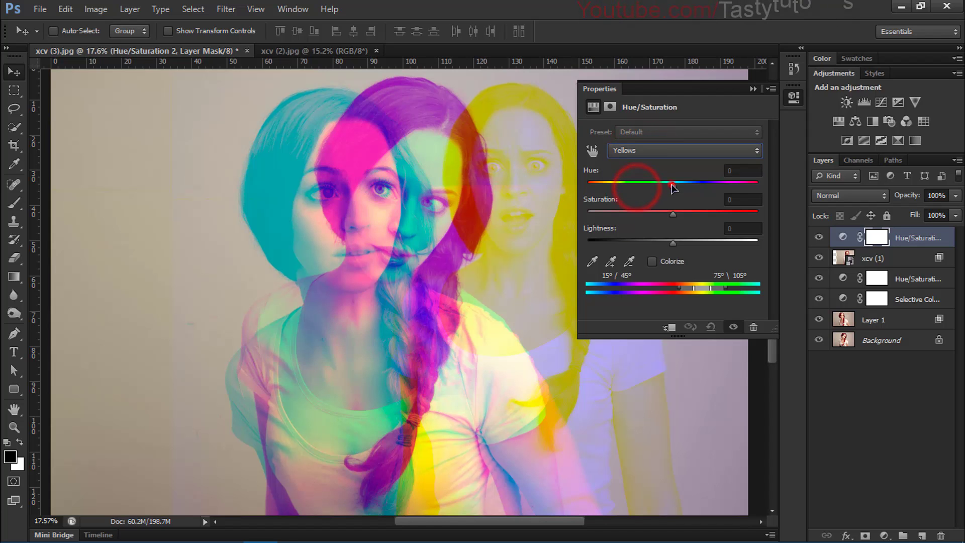
{"action": "left_click_drag", "start_coordinate": [672, 185], "coordinate": [638, 189]}
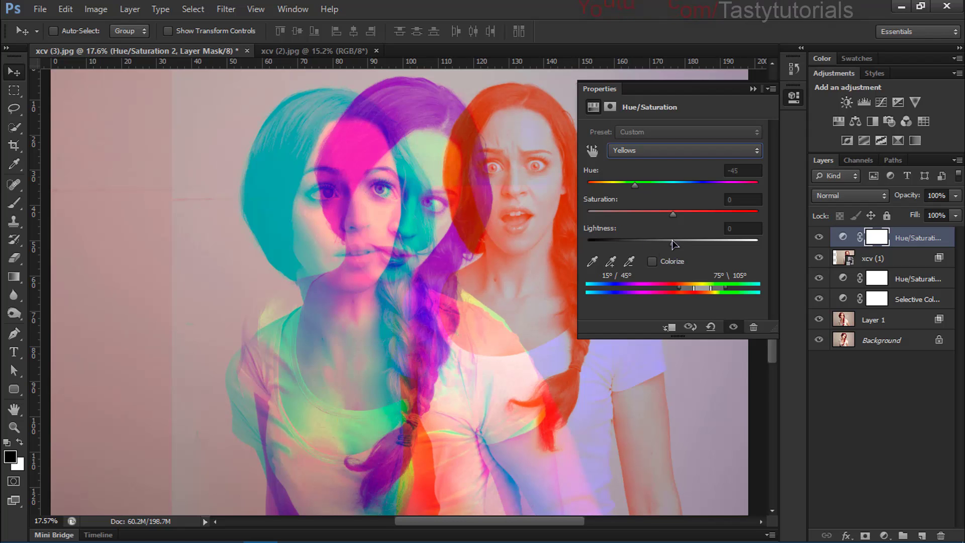
{"action": "mouse_move", "coordinate": [664, 216]}
{"action": "left_mouse_down"}
{"action": "mouse_move", "coordinate": [678, 216]}
{"action": "mouse_move", "coordinate": [661, 225]}
{"action": "left_mouse_up"}
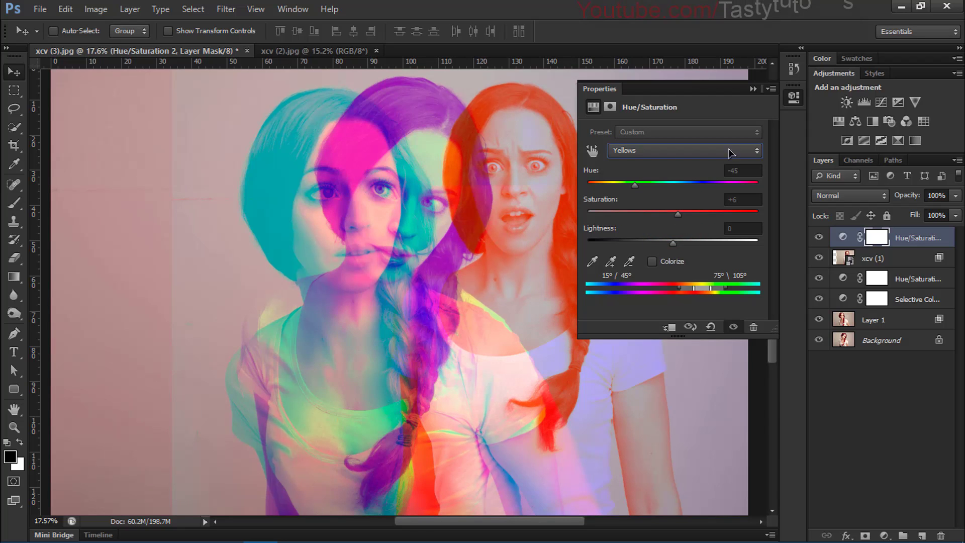
{"action": "left_click", "coordinate": [752, 89]}
Shift the xcv (1) portrait slightly toward the other faces and scale it up to about 102.6%.
{"action": "left_click", "coordinate": [623, 269], "text": "ctrl"}
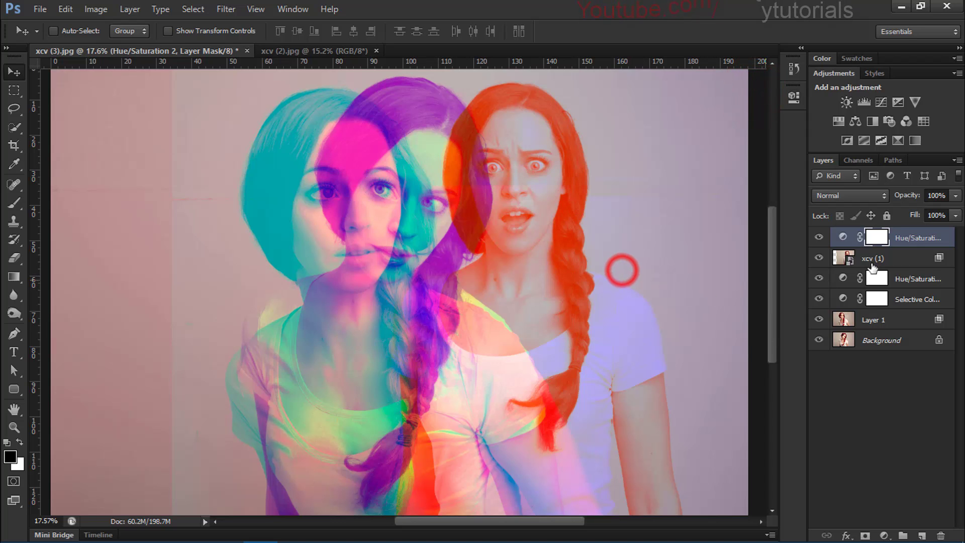
{"action": "mouse_move", "coordinate": [569, 257]}
{"action": "left_mouse_down"}
{"action": "mouse_move", "coordinate": [437, 258]}
{"action": "mouse_move", "coordinate": [414, 289]}
{"action": "mouse_move", "coordinate": [412, 281]}
{"action": "mouse_move", "coordinate": [454, 279]}
{"action": "mouse_move", "coordinate": [361, 270]}
{"action": "mouse_move", "coordinate": [556, 264]}
{"action": "left_mouse_up"}
{"action": "scroll", "coordinate": [500, 351], "scroll_direction": "down", "scroll_amount": 2}
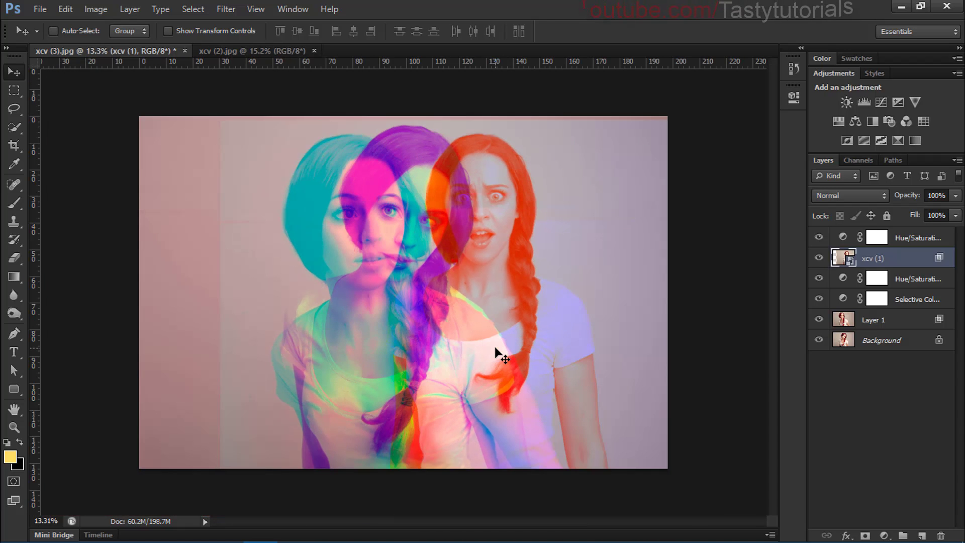
{"action": "key", "text": "ctrl+t"}
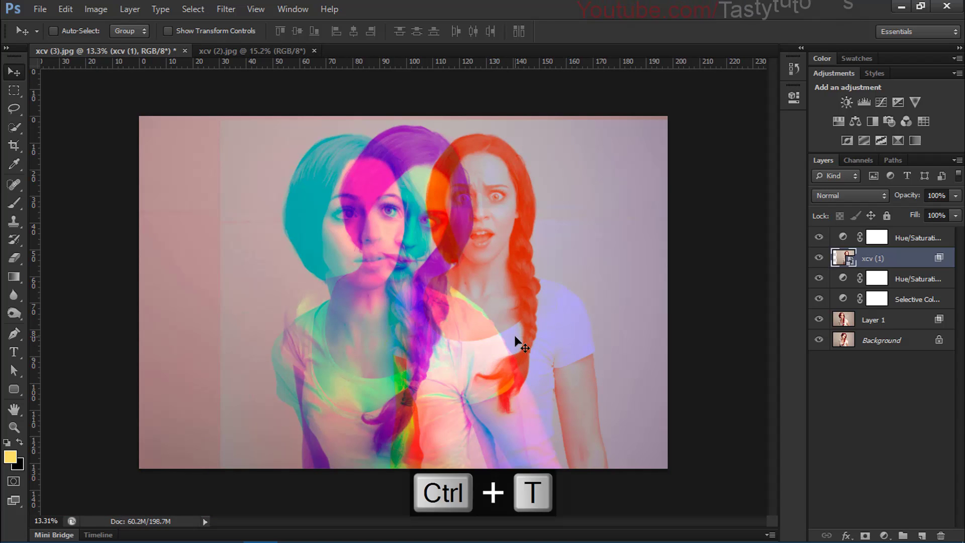
{"action": "scroll", "coordinate": [373, 351], "scroll_direction": "down", "scroll_amount": 1}
{"action": "left_click_drag", "start_coordinate": [237, 455], "coordinate": [231, 459]}
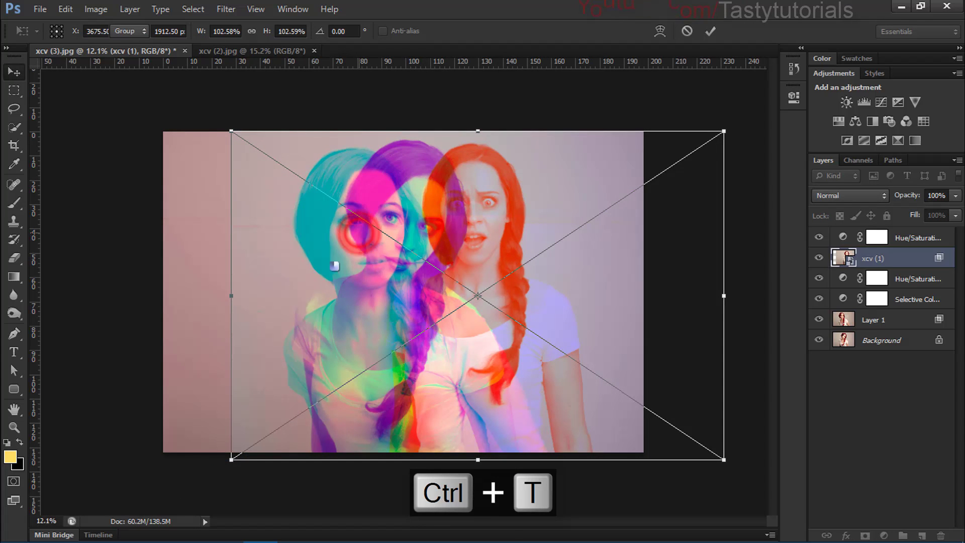
{"action": "key", "text": "Return"}
{"action": "scroll", "coordinate": [237, 330], "scroll_direction": "up", "scroll_amount": 1}
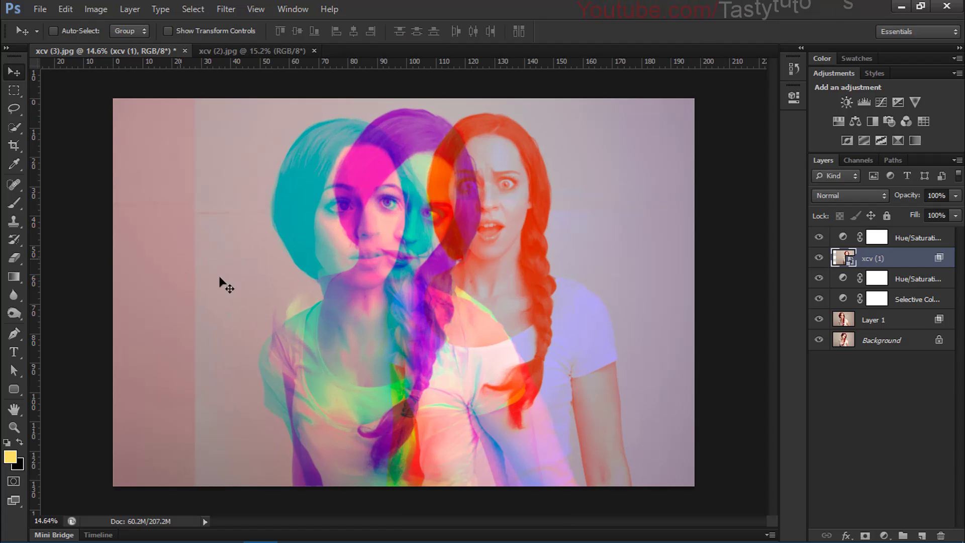
{"action": "key", "text": "c"}
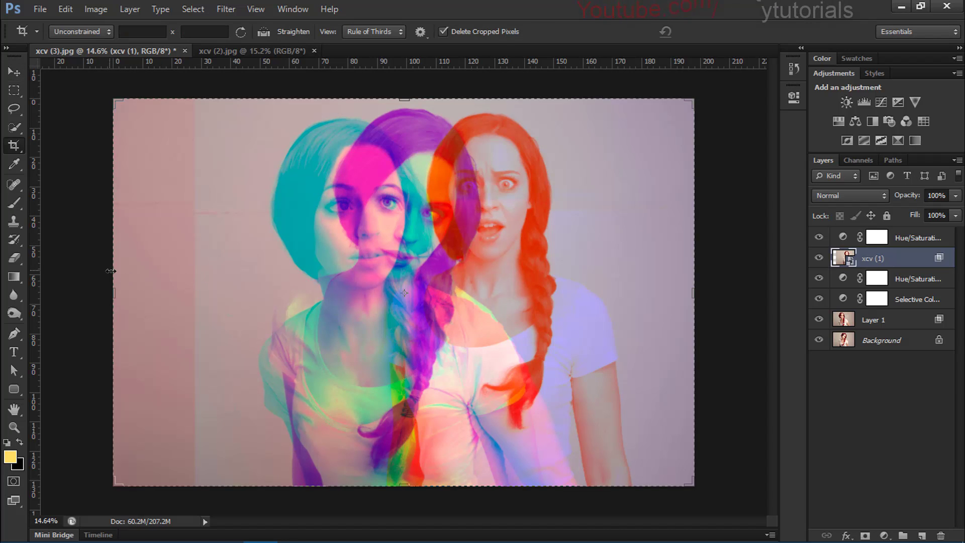
{"action": "left_click", "coordinate": [112, 269]}
{"action": "left_click", "coordinate": [115, 299]}
{"action": "left_click_drag", "start_coordinate": [115, 298], "coordinate": [195, 299]}
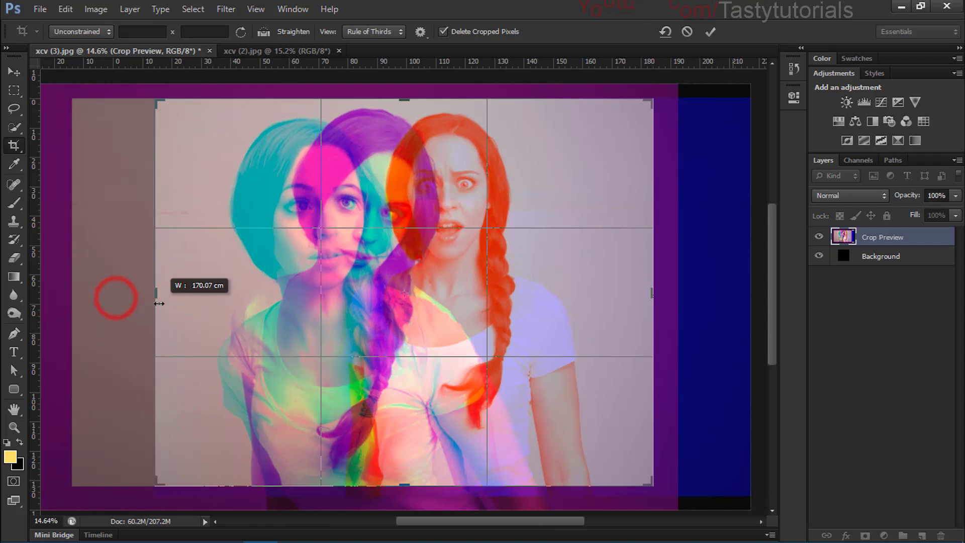
{"action": "left_click", "coordinate": [686, 32]}
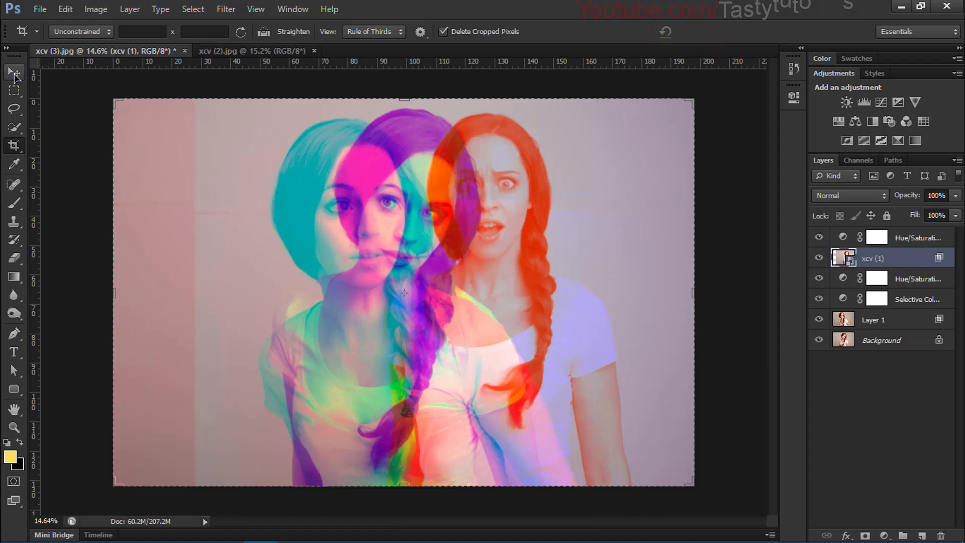
{"action": "left_click", "coordinate": [14, 73]}
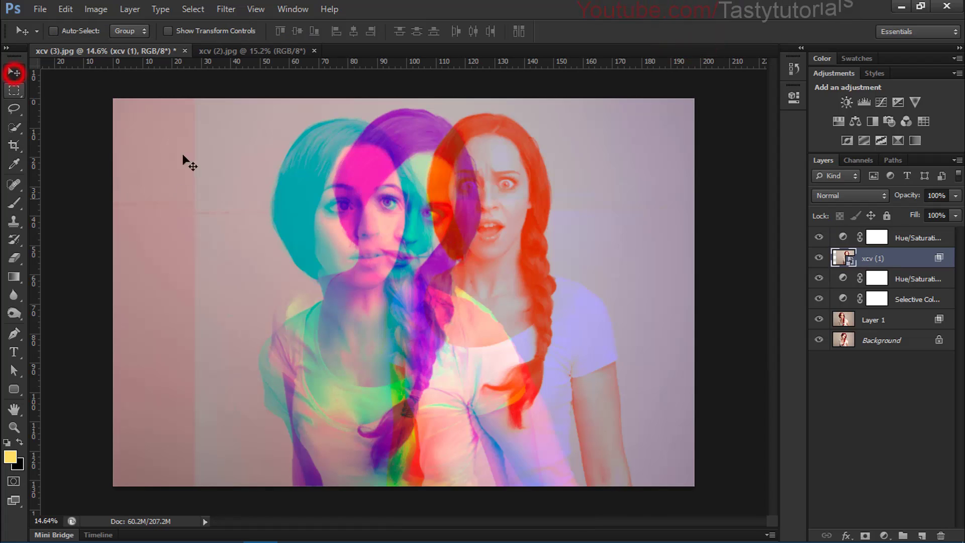
Rasterize the xcv (1) layer and copy a narrow full-height strip along its left edge to a new layer.
{"action": "right_click", "coordinate": [915, 268]}
{"action": "left_click", "coordinate": [797, 196]}
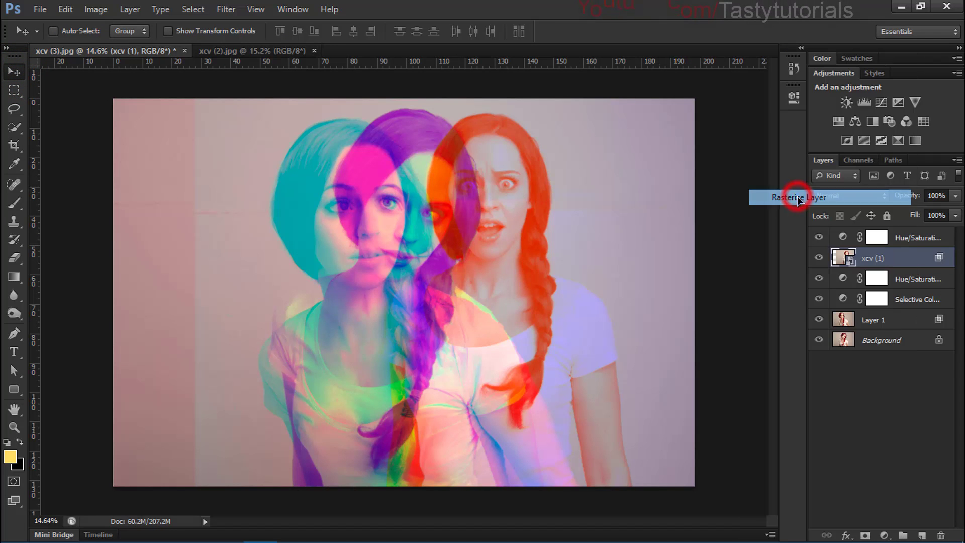
{"action": "left_click", "coordinate": [12, 92]}
{"action": "left_click_drag", "start_coordinate": [224, 99], "coordinate": [196, 505]}
{"action": "key", "text": "ctrl+j"}
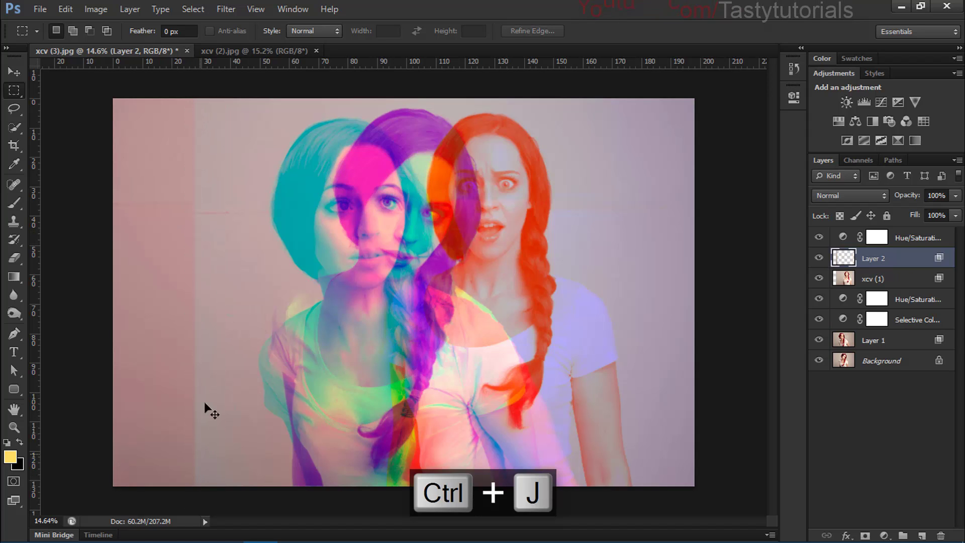
Stretch the copied strip leftward to about 444% width so it extends past the left edge of the canvas.
{"action": "key", "text": "ctrl+t"}
{"action": "left_click", "coordinate": [195, 276]}
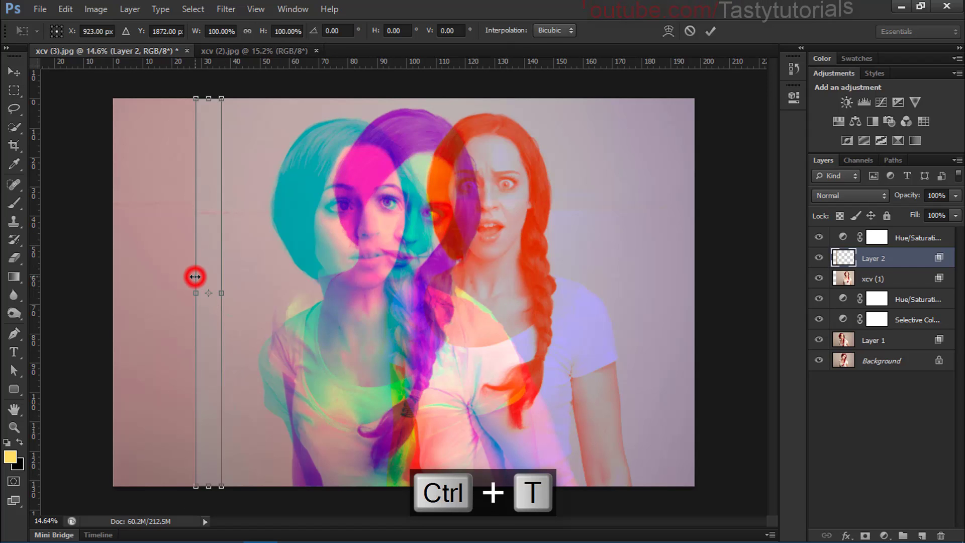
{"action": "left_click_drag", "start_coordinate": [195, 276], "coordinate": [105, 275]}
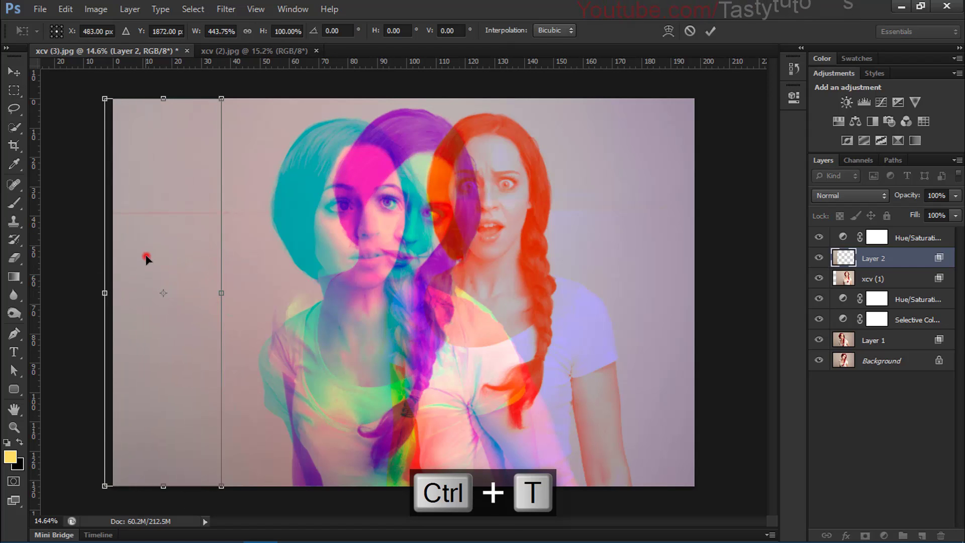
{"action": "double_click", "coordinate": [146, 257]}
{"action": "key", "text": "m"}
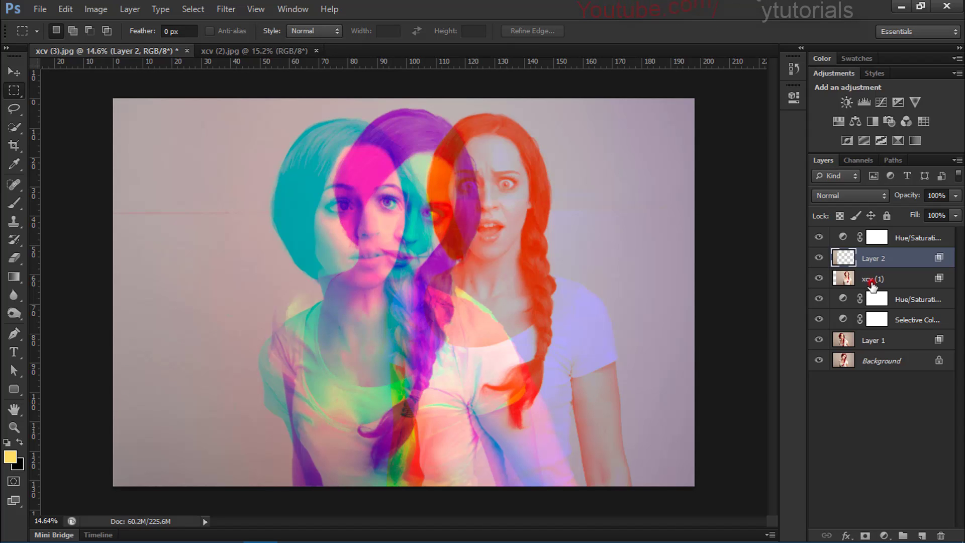
Try to merge Layer 2 with the xcv (1) layer and undo the merge.
{"action": "left_click", "coordinate": [872, 279], "text": "shift"}
{"action": "key", "text": "ctrl+e"}
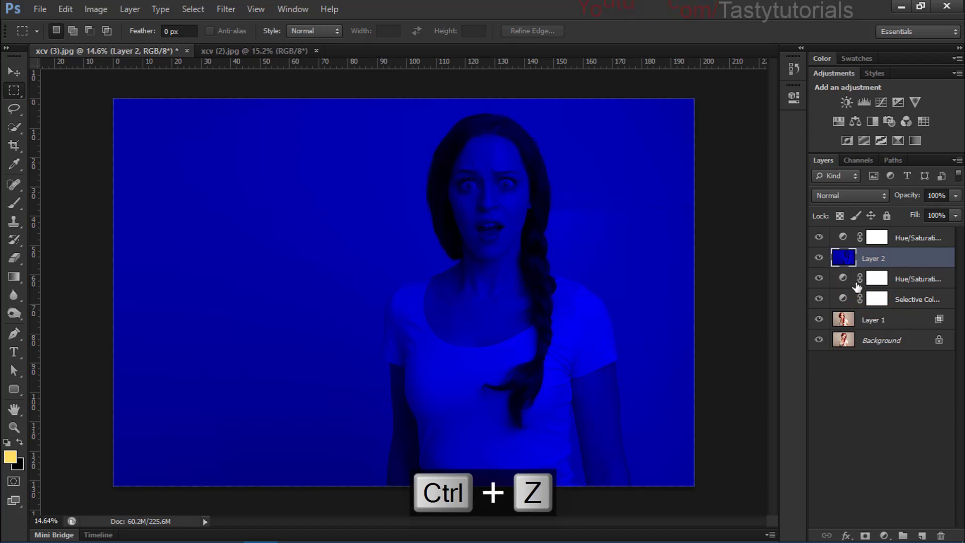
{"action": "key", "text": "ctrl+z"}
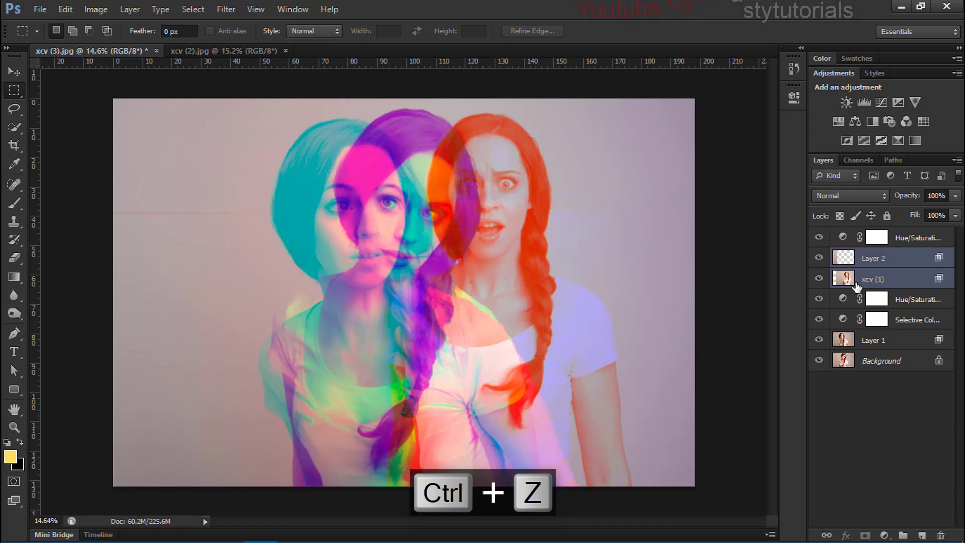
Deselect the layers and stamp all visible layers into a new merged layer on top of the stack.
{"action": "left_click", "coordinate": [896, 412]}
{"action": "key", "text": "ctrl+0"}
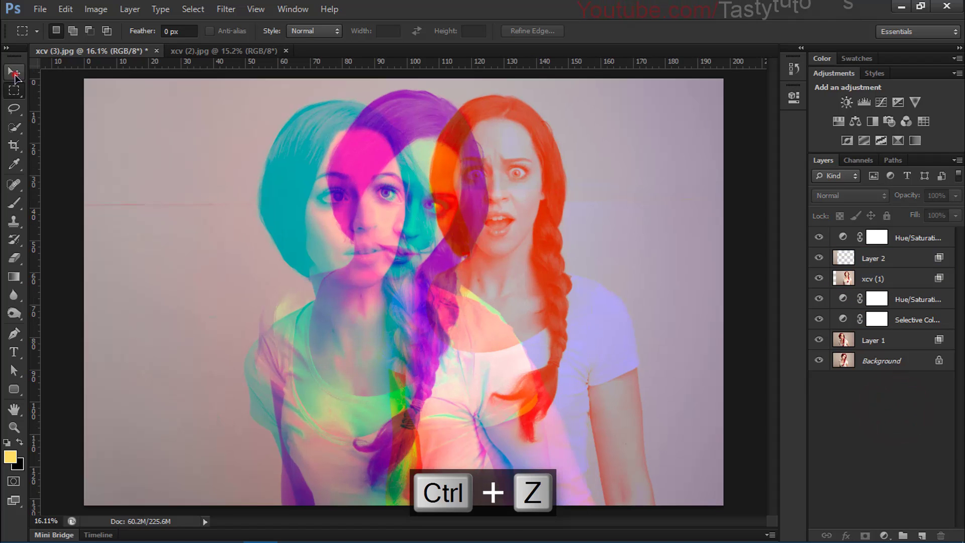
{"action": "left_click", "coordinate": [14, 72]}
{"action": "scroll", "coordinate": [372, 248], "scroll_direction": "down", "scroll_amount": 2}
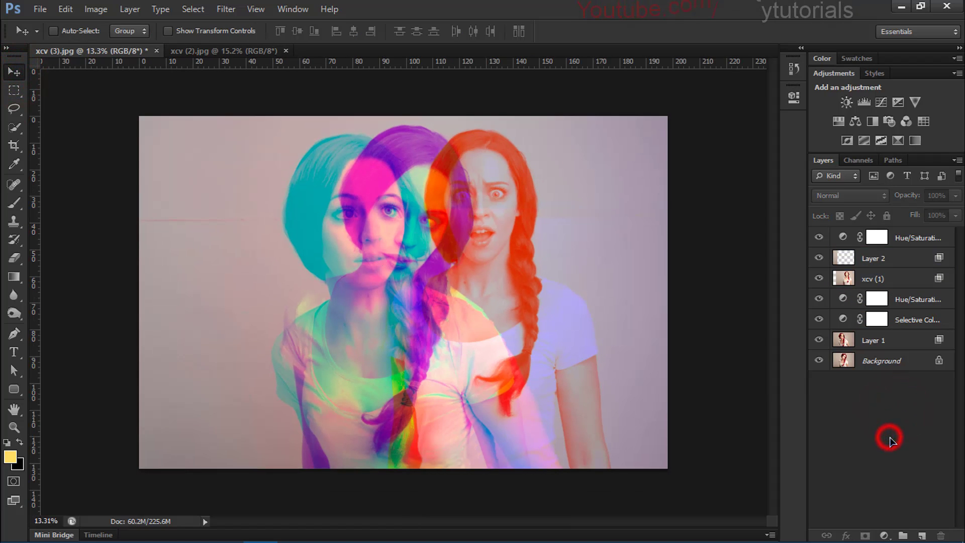
{"action": "key", "text": "ctrl+shift+alt+e"}
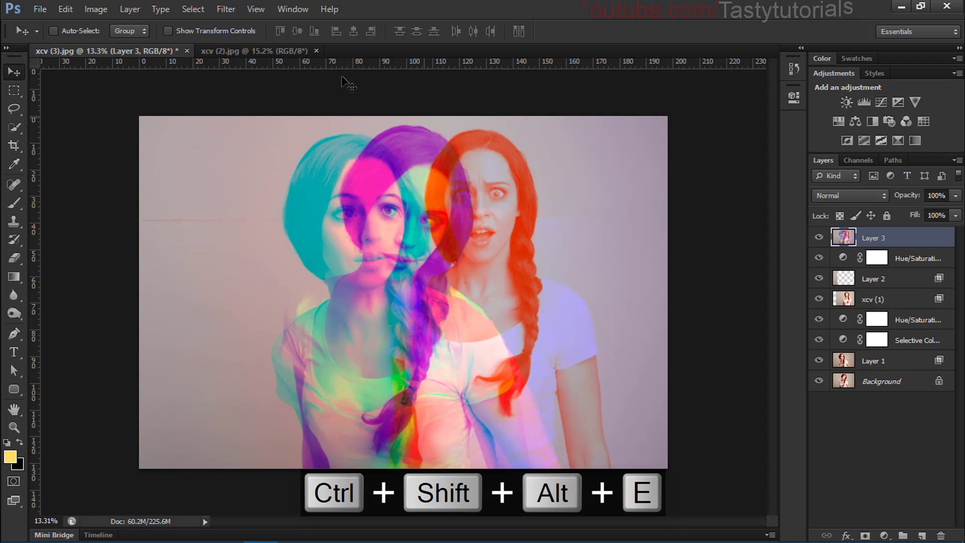
{"action": "left_click", "coordinate": [221, 10]}
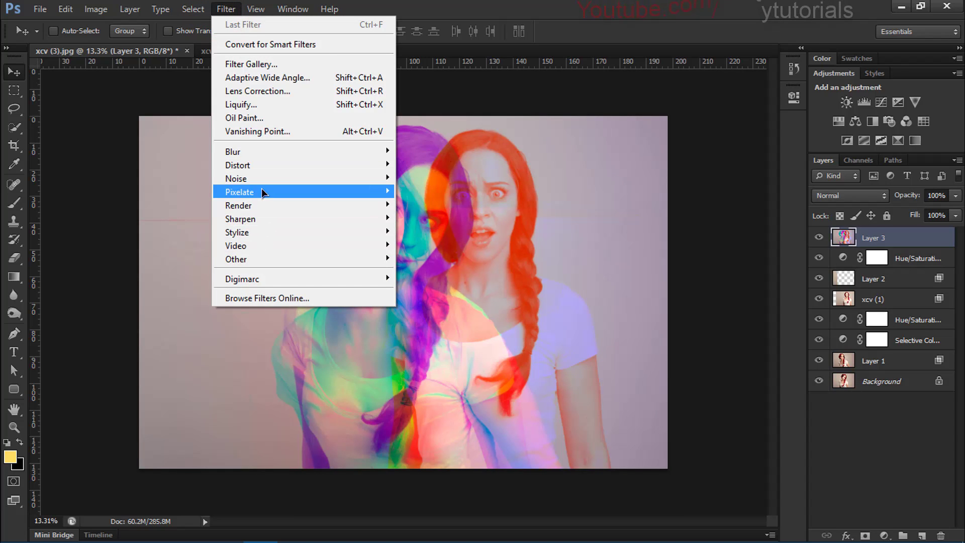
{"action": "mouse_move", "coordinate": [259, 184]}
{"action": "left_click", "coordinate": [151, 178]}
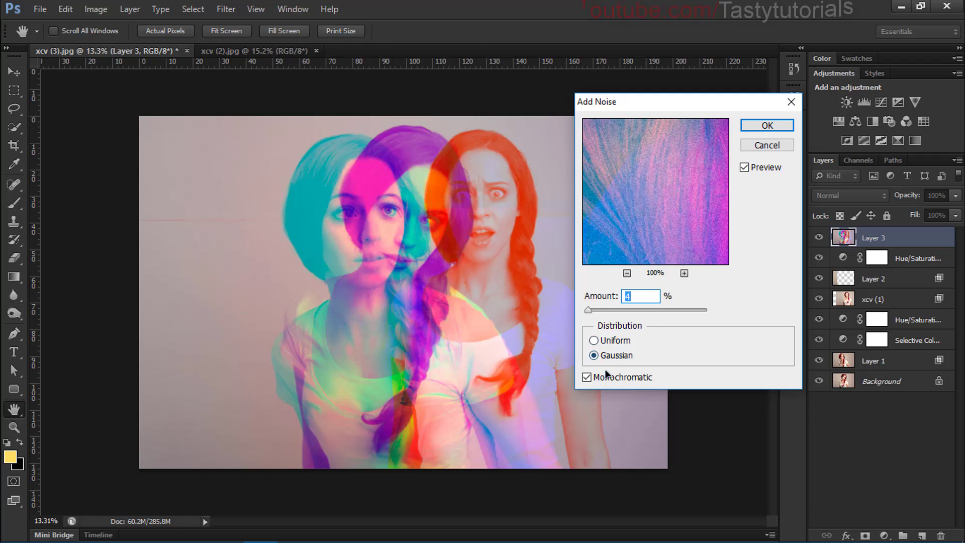
{"action": "left_click_drag", "start_coordinate": [591, 312], "coordinate": [595, 311]}
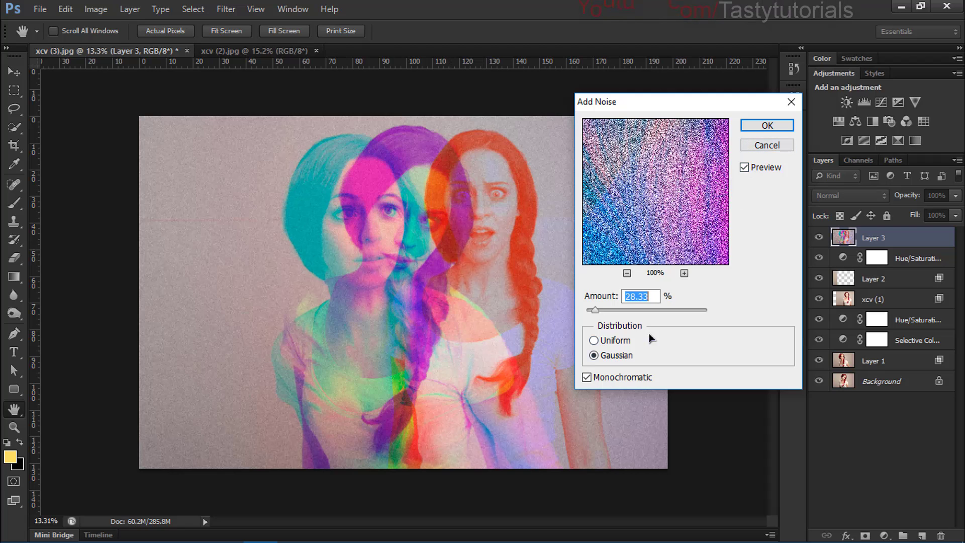
{"action": "type", "text": "2"}
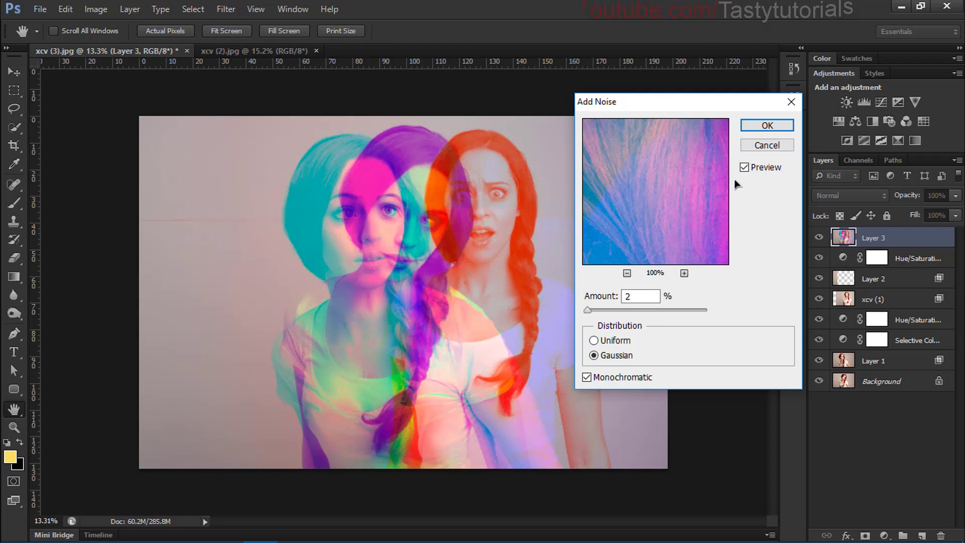
{"action": "left_click", "coordinate": [760, 145]}
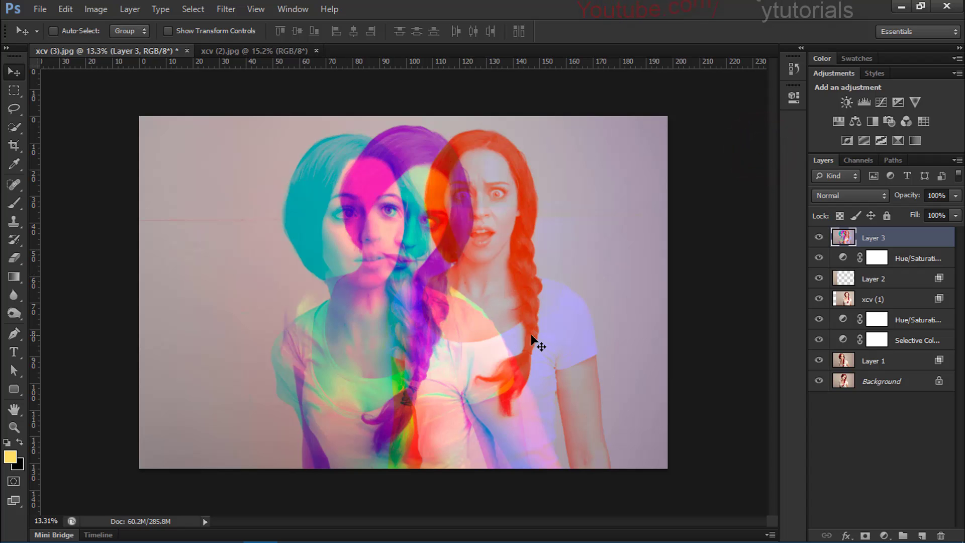
Add a Levels adjustment layer above Layer 3 and set the Red channel's output black to 9 and midtone to 1.11.
{"action": "scroll", "coordinate": [536, 303], "scroll_direction": "up", "scroll_amount": 3}
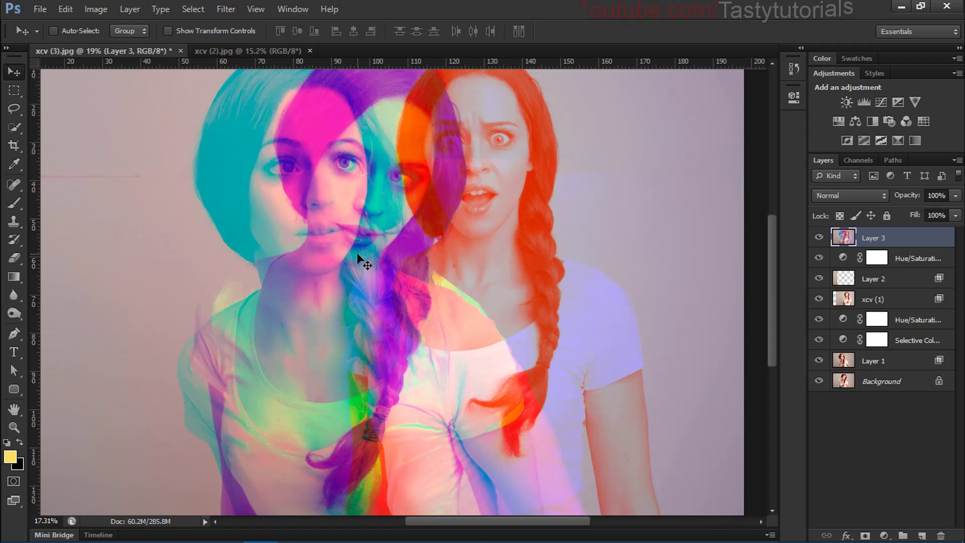
{"action": "scroll", "coordinate": [359, 256], "scroll_direction": "up", "scroll_amount": 1}
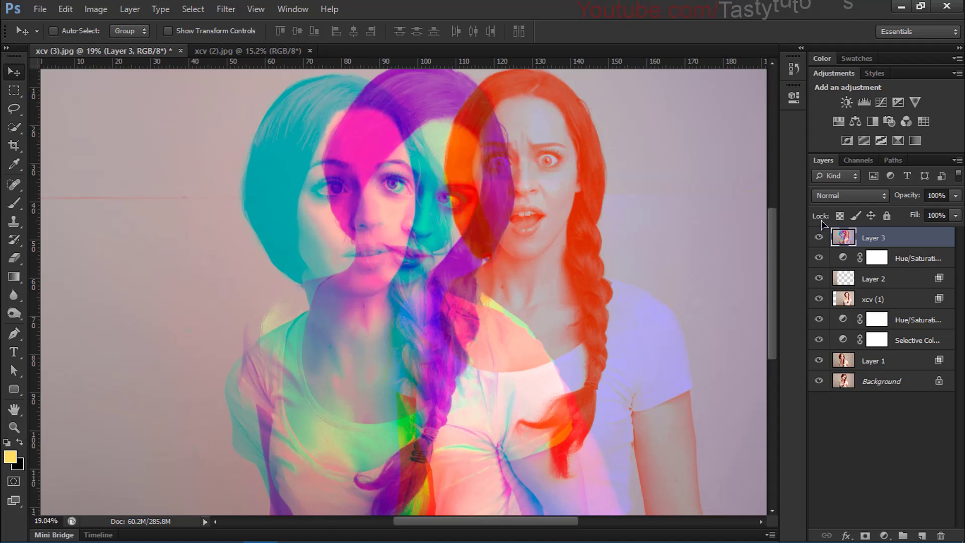
{"action": "left_click", "coordinate": [860, 103]}
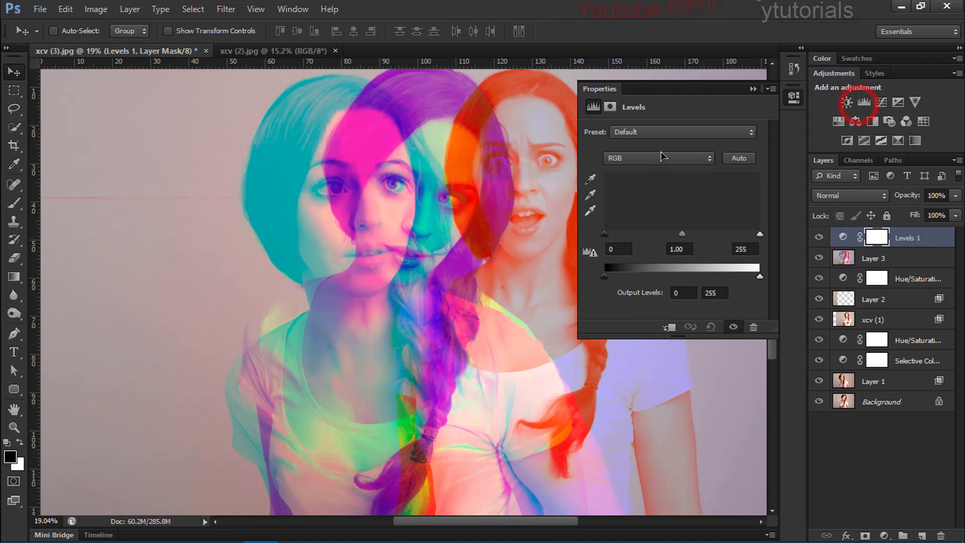
{"action": "left_click", "coordinate": [667, 157]}
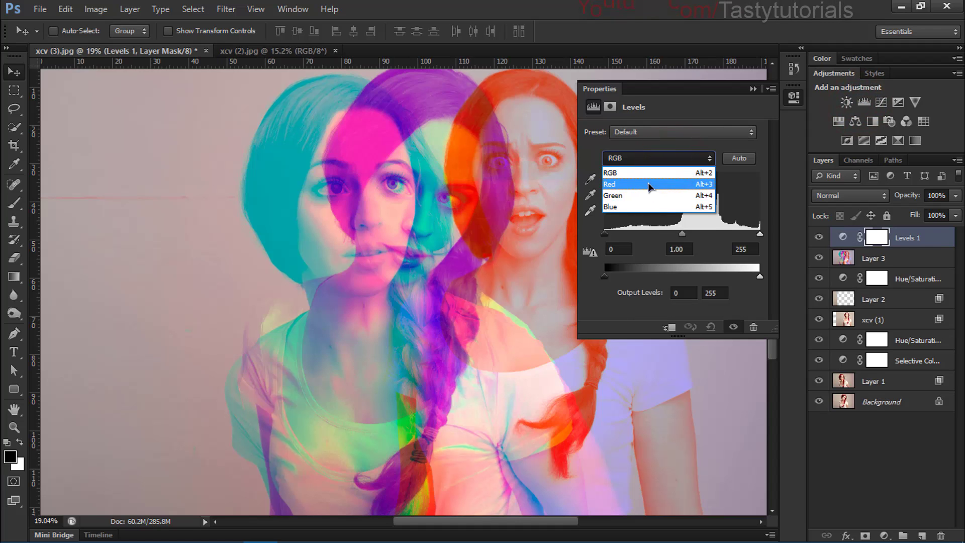
{"action": "left_click", "coordinate": [645, 184]}
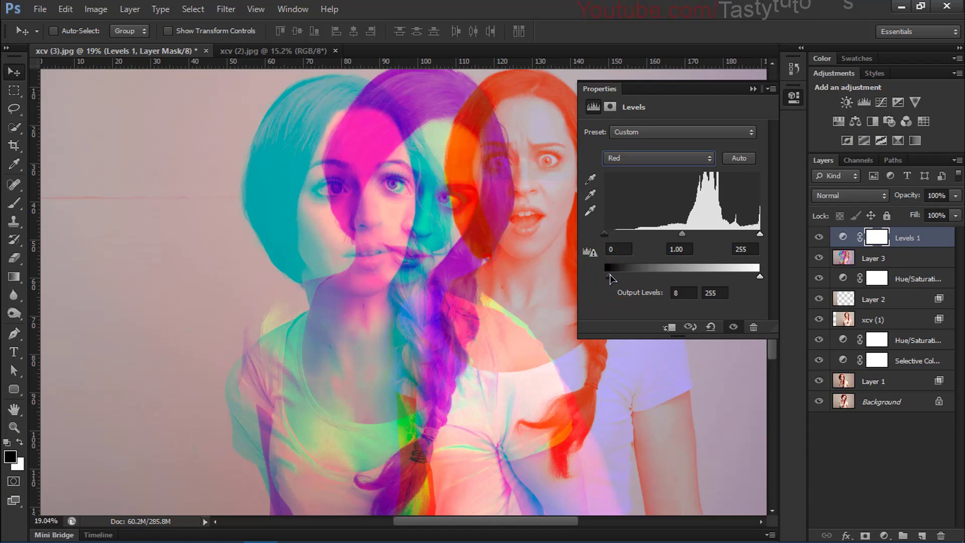
{"action": "left_click_drag", "start_coordinate": [611, 278], "coordinate": [613, 289]}
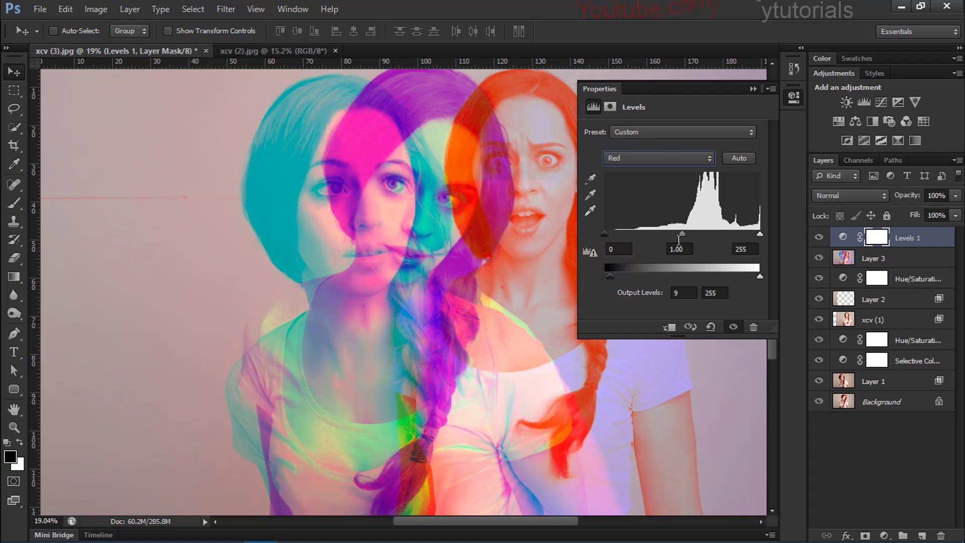
{"action": "left_click_drag", "start_coordinate": [680, 235], "coordinate": [677, 234]}
Set the Blue channel's output black level to 21 and midtone to 1.23 in the Levels adjustment.
{"action": "left_click", "coordinate": [659, 159]}
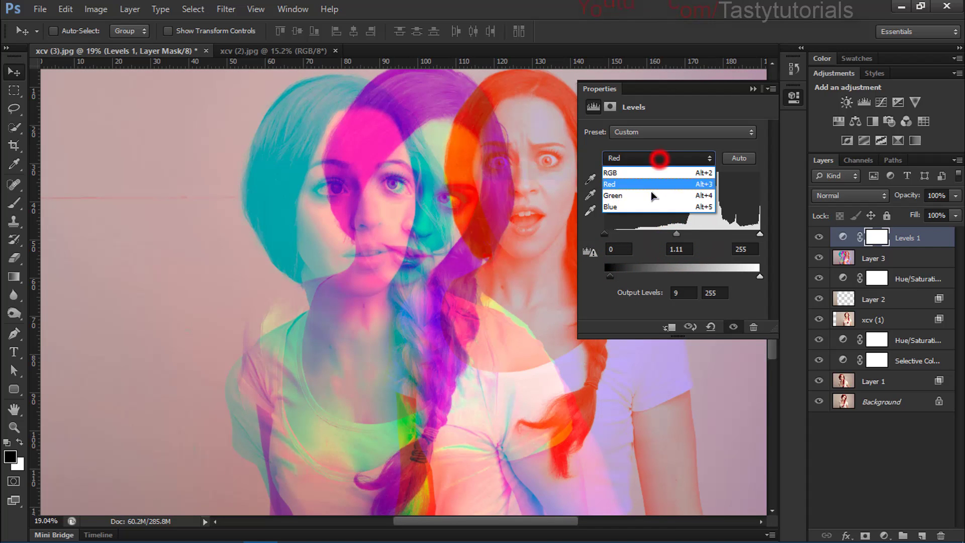
{"action": "left_click", "coordinate": [648, 206]}
{"action": "left_click_drag", "start_coordinate": [610, 275], "coordinate": [619, 282]}
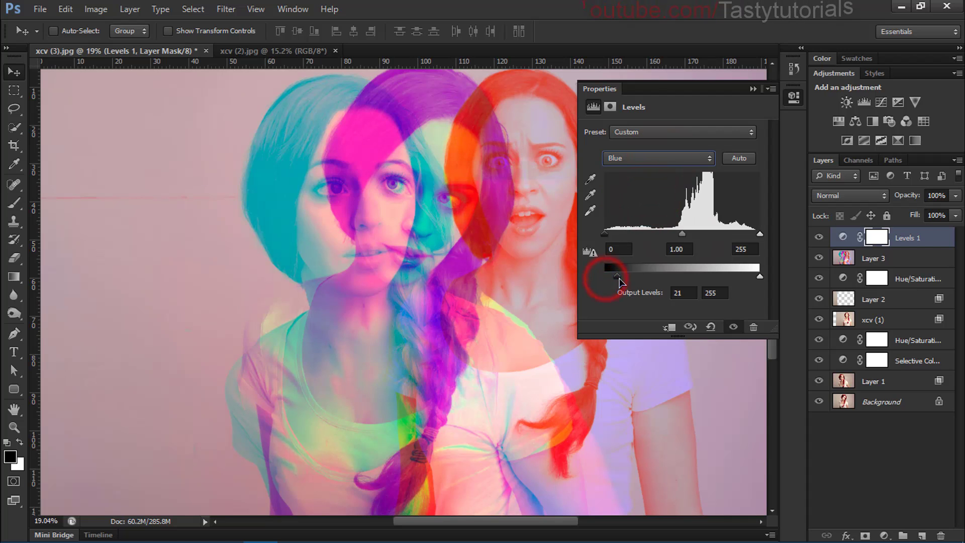
{"action": "left_click_drag", "start_coordinate": [675, 240], "coordinate": [671, 241]}
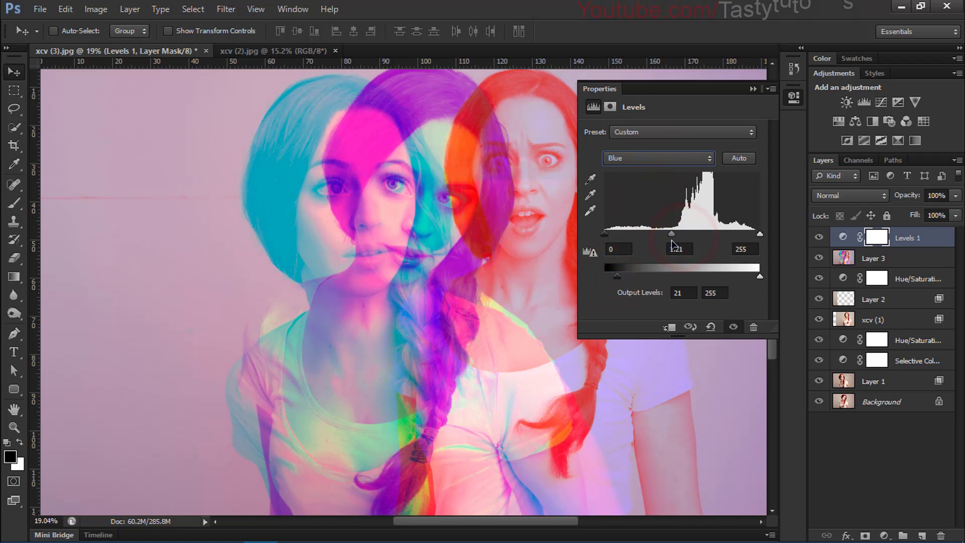
Raise the Green channel's output black level to 12, keep its midtone at 1.00, and close the Levels settings.
{"action": "left_click", "coordinate": [641, 160]}
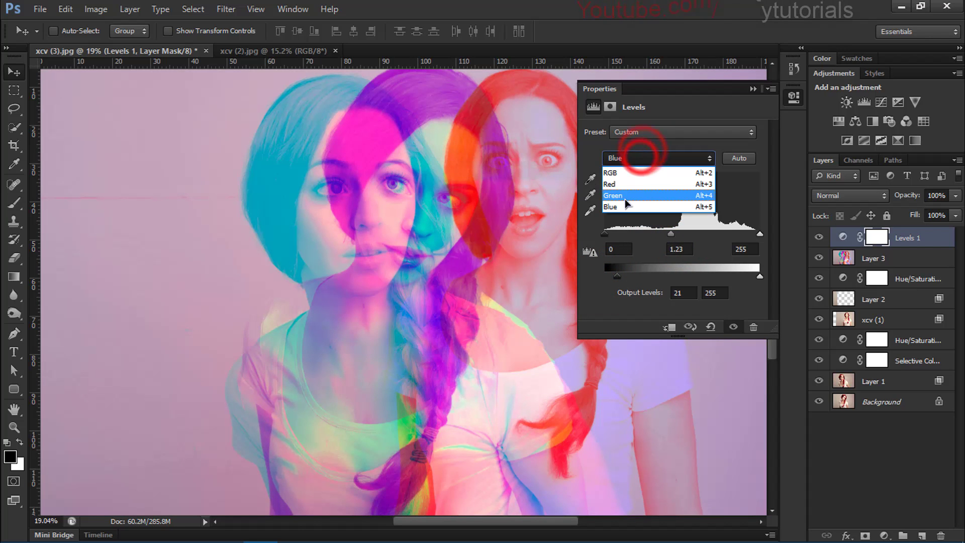
{"action": "left_click", "coordinate": [625, 197]}
{"action": "left_click_drag", "start_coordinate": [607, 276], "coordinate": [617, 280]}
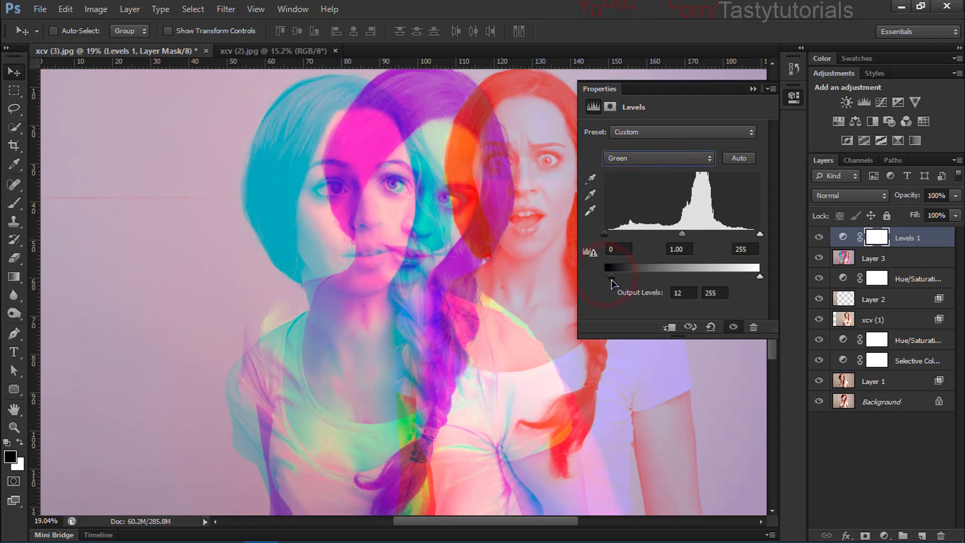
{"action": "left_click_drag", "start_coordinate": [681, 238], "coordinate": [687, 235]}
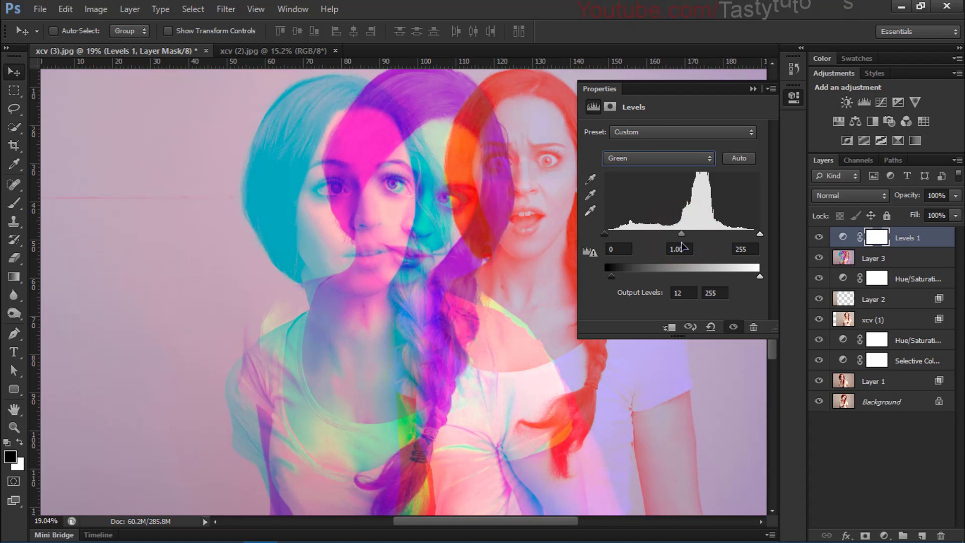
{"action": "left_click", "coordinate": [709, 160]}
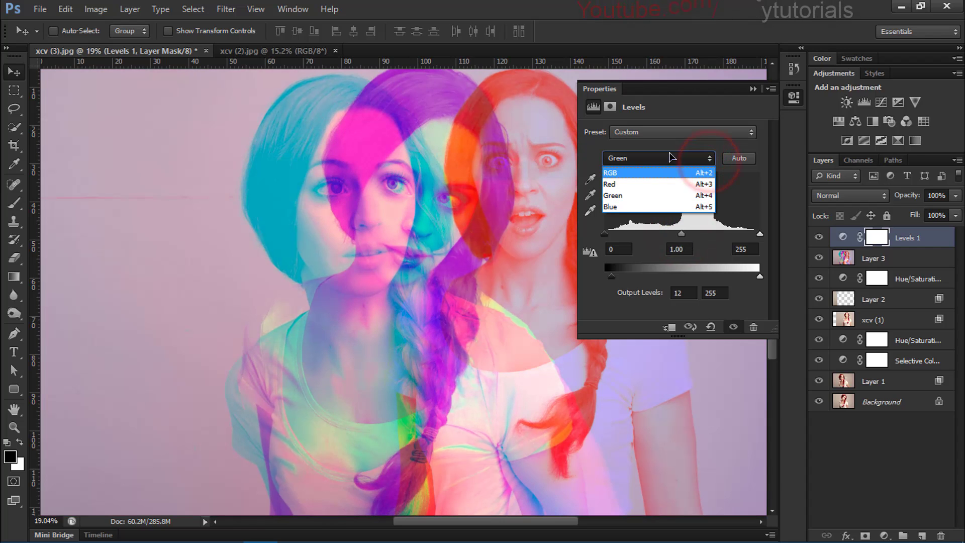
{"action": "left_click", "coordinate": [751, 90]}
{"action": "left_click", "coordinate": [751, 89]}
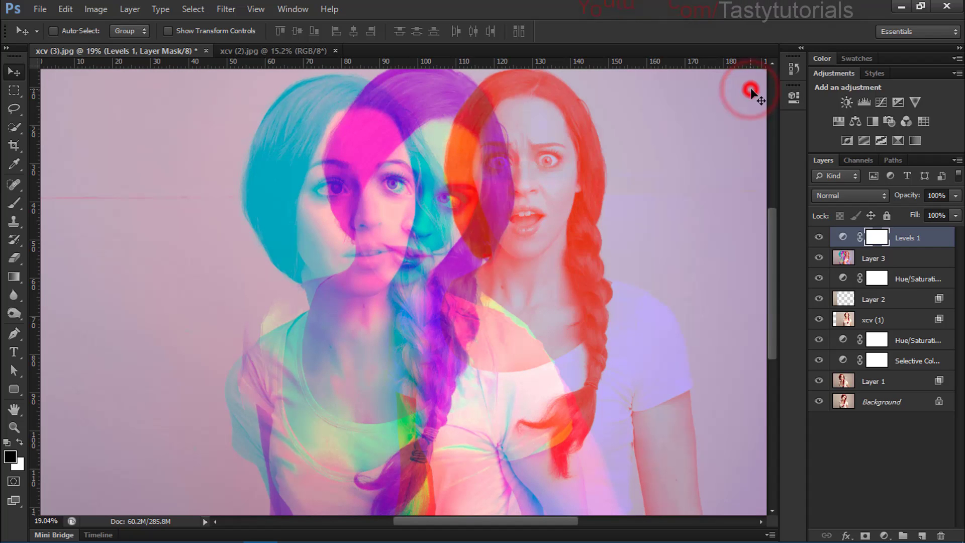
Add a Gradient Map adjustment layer above Levels 1 and reverse its gradient.
{"action": "left_click", "coordinate": [915, 141]}
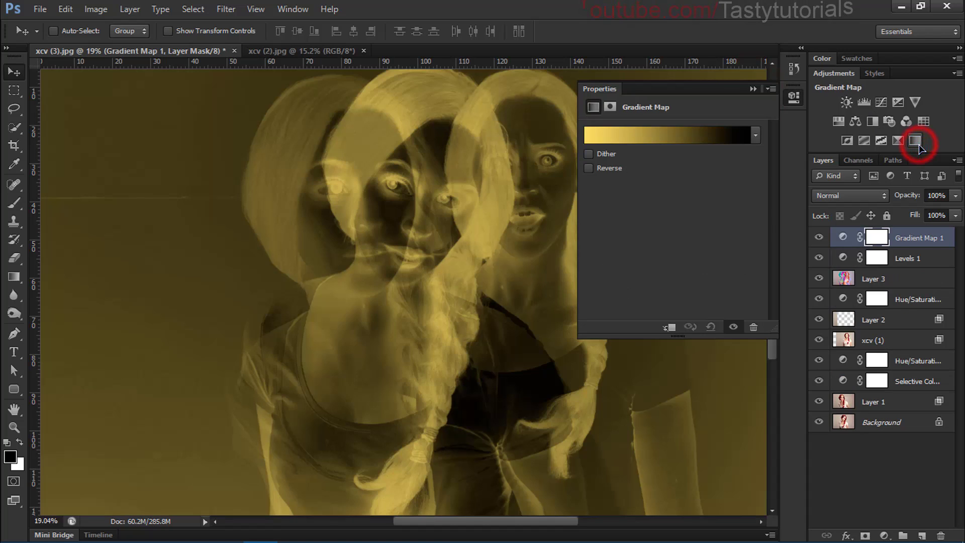
{"action": "scroll", "coordinate": [436, 232], "scroll_direction": "down", "scroll_amount": 2}
{"action": "scroll", "coordinate": [426, 176], "scroll_direction": "down", "scroll_amount": 1}
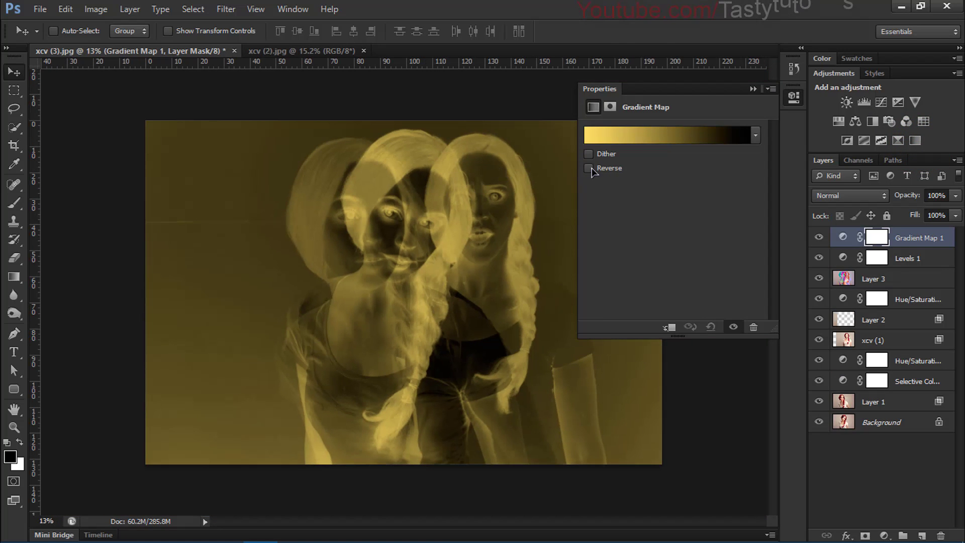
{"action": "left_click", "coordinate": [607, 171]}
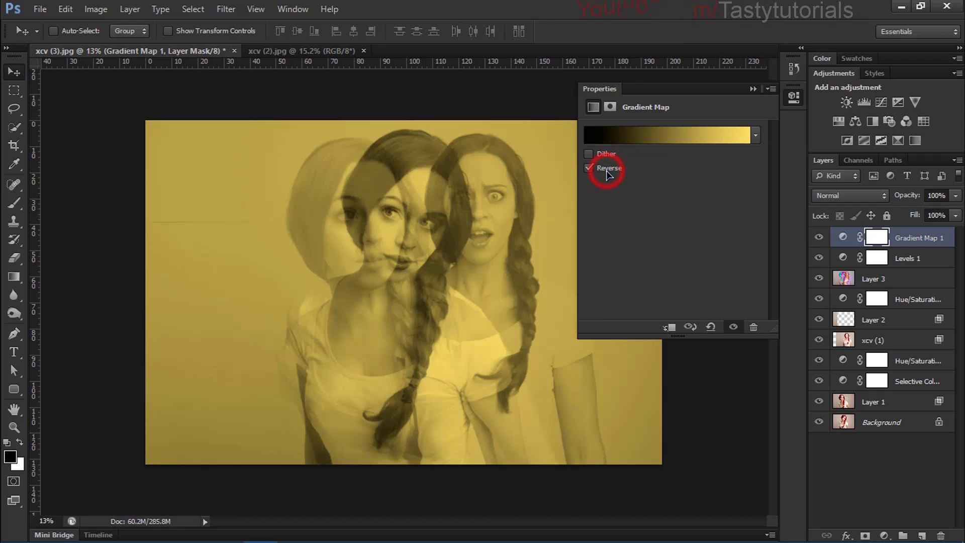
Try several gradient presets for the gradient map, apply the pale pink to lavender one, and close its settings.
{"action": "left_click", "coordinate": [703, 126]}
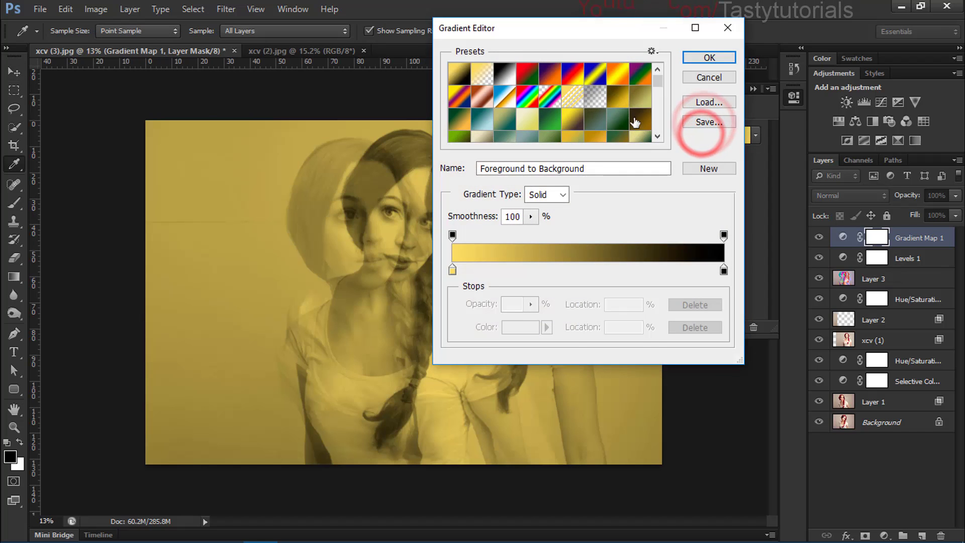
{"action": "left_click", "coordinate": [642, 97]}
{"action": "left_click", "coordinate": [459, 117]}
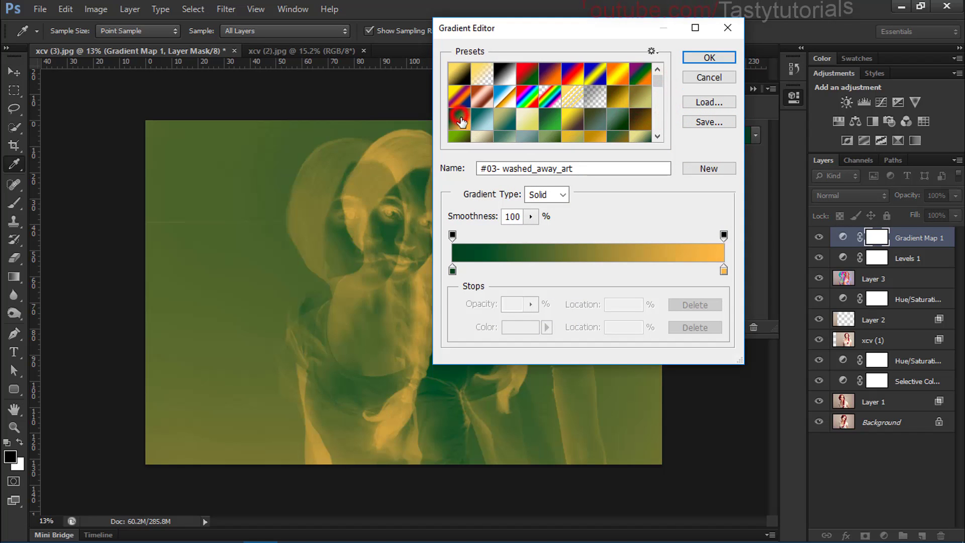
{"action": "scroll", "coordinate": [533, 136], "scroll_direction": "down", "scroll_amount": 1}
{"action": "scroll", "coordinate": [541, 123], "scroll_direction": "down", "scroll_amount": 3}
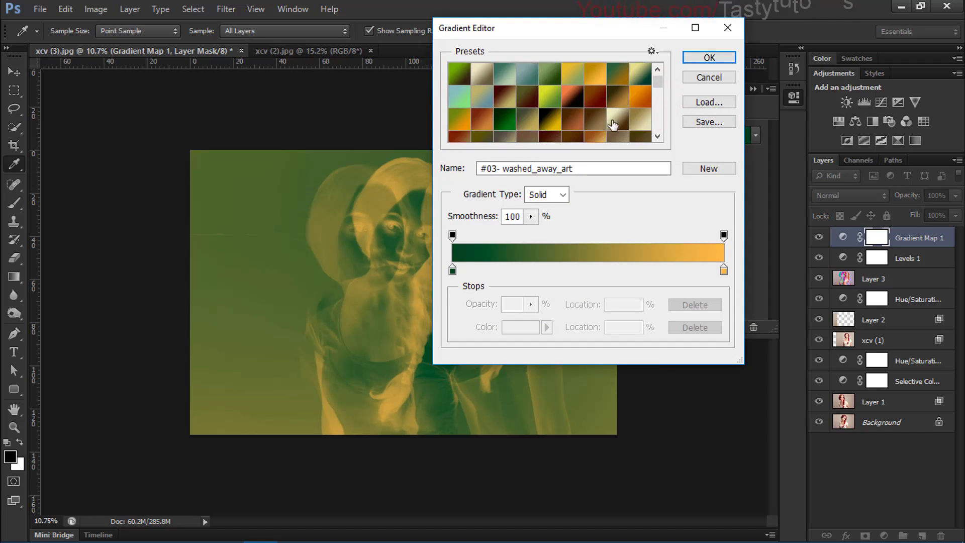
{"action": "scroll", "coordinate": [568, 124], "scroll_direction": "down", "scroll_amount": 10}
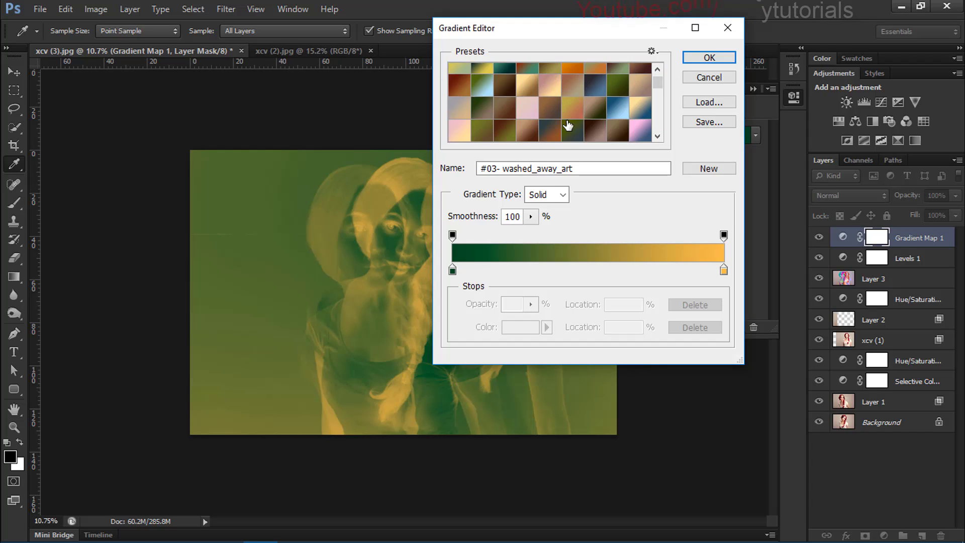
{"action": "left_click", "coordinate": [462, 105]}
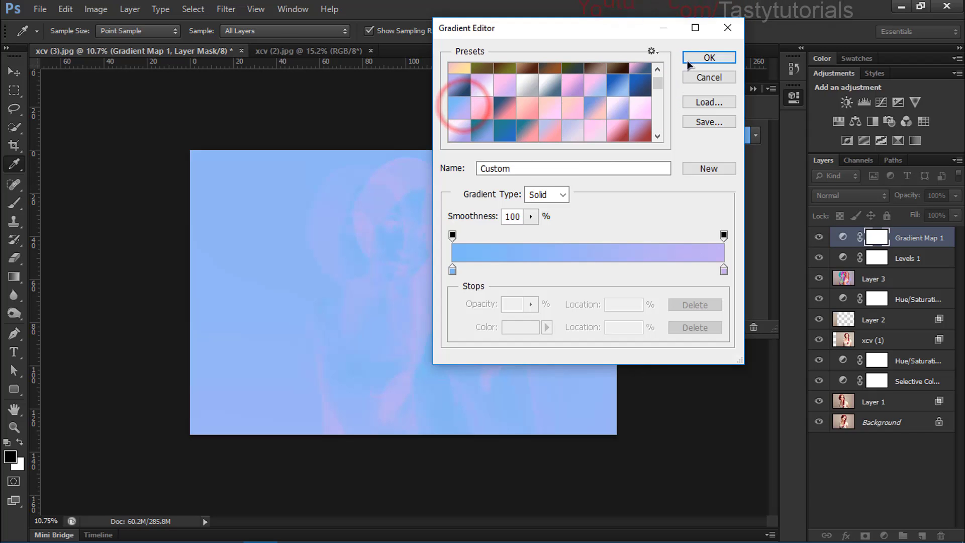
{"action": "left_click", "coordinate": [469, 134]}
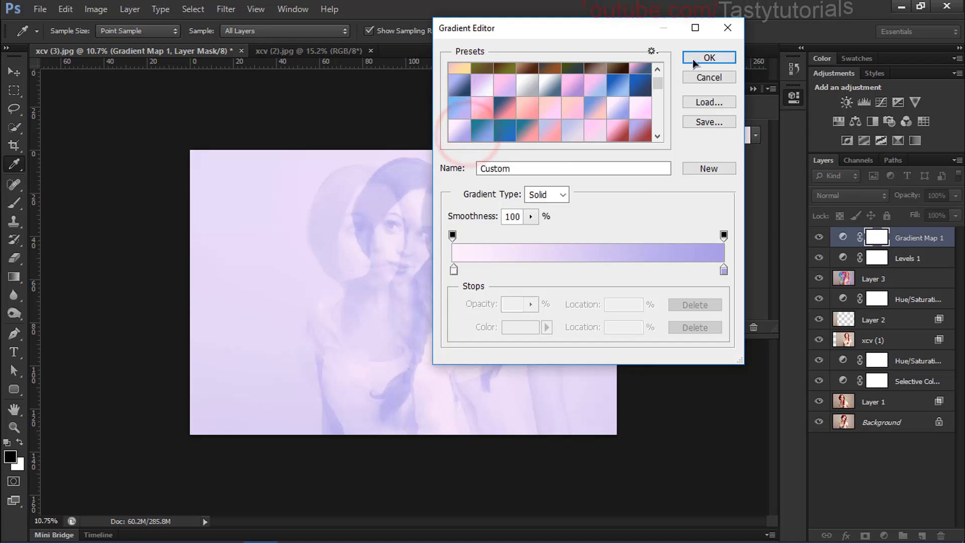
{"action": "left_click", "coordinate": [695, 58]}
{"action": "left_click", "coordinate": [752, 89]}
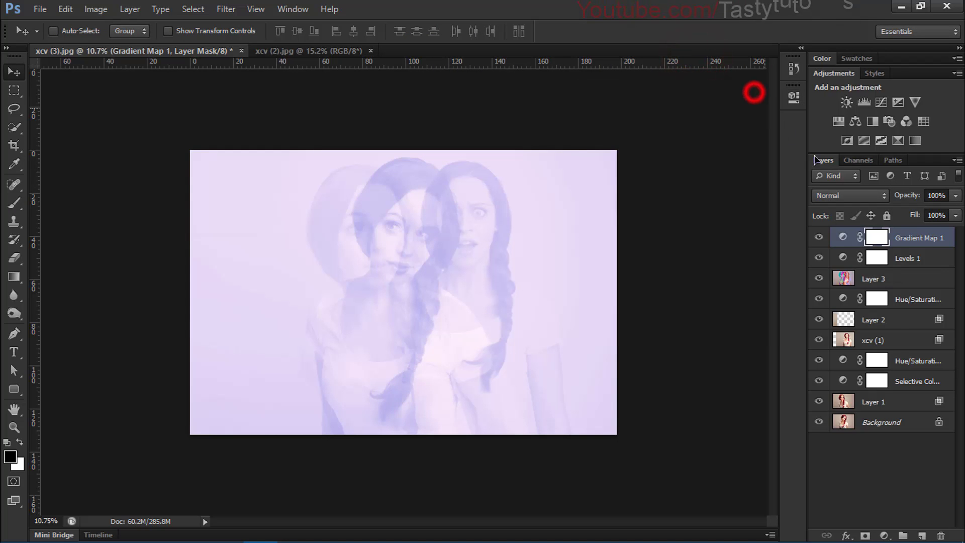
Set the Gradient Map 1 layer's blend mode to Soft Light and its opacity to 7%.
{"action": "left_click", "coordinate": [849, 195]}
{"action": "left_click", "coordinate": [827, 195]}
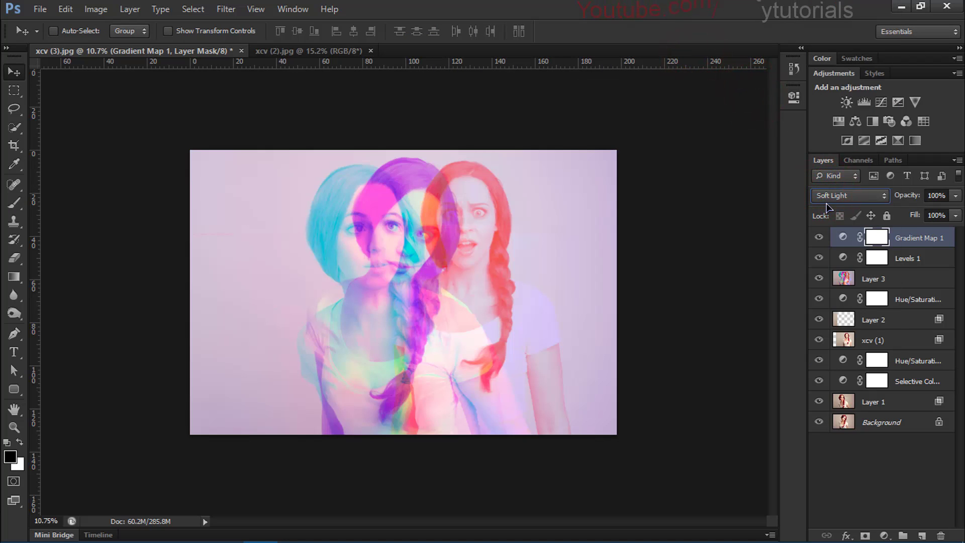
{"action": "scroll", "coordinate": [834, 198], "scroll_direction": "down", "scroll_amount": 1}
{"action": "scroll", "coordinate": [839, 197], "scroll_direction": "up", "scroll_amount": 1}
{"action": "scroll", "coordinate": [844, 196], "scroll_direction": "up", "scroll_amount": 1}
{"action": "scroll", "coordinate": [849, 195], "scroll_direction": "down", "scroll_amount": 1}
{"action": "left_click_drag", "start_coordinate": [900, 201], "coordinate": [703, 186]}
{"action": "left_click_drag", "start_coordinate": [707, 186], "coordinate": [780, 219]}
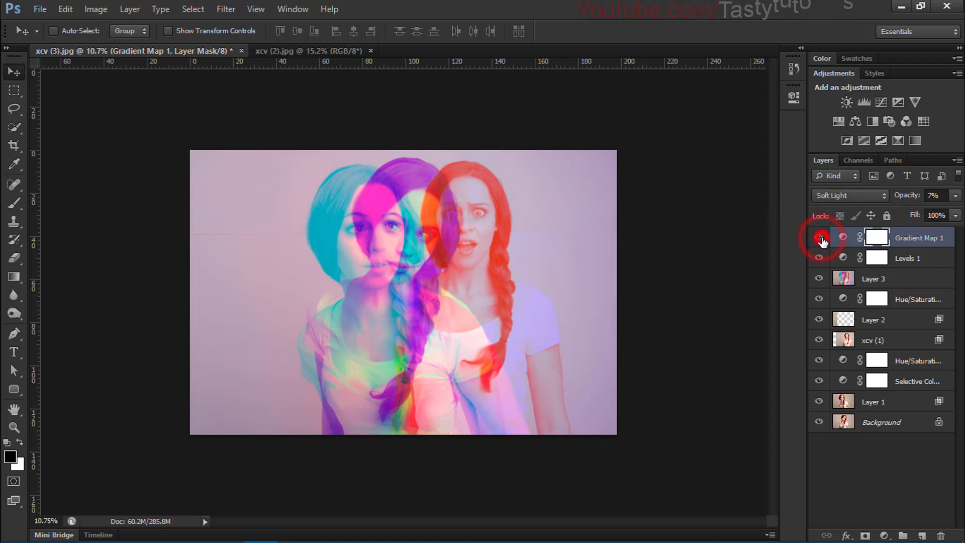
Hide the Levels 1 layer and toggle Gradient Map 1 off and on to compare its effect.
{"action": "left_click", "coordinate": [819, 258]}
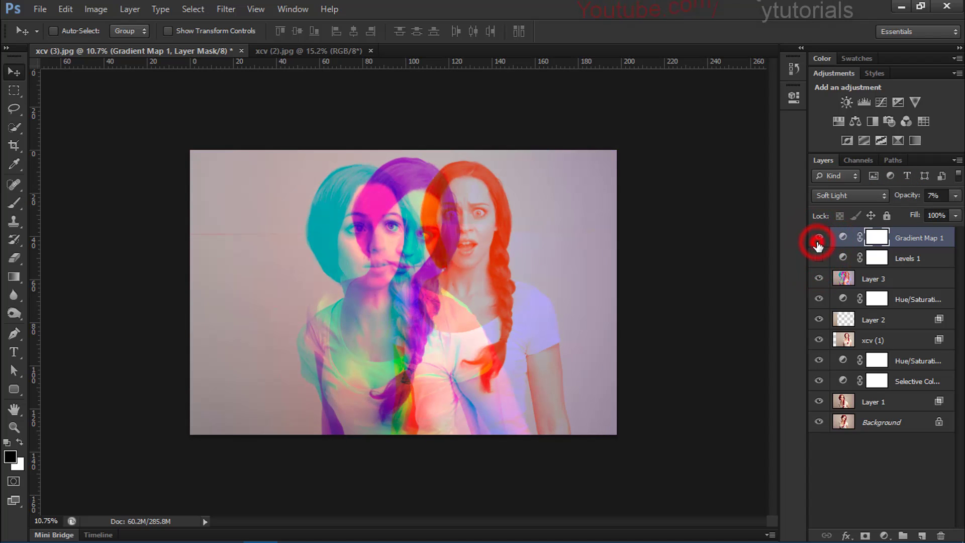
{"action": "scroll", "coordinate": [376, 221], "scroll_direction": "up", "scroll_amount": 3}
{"action": "scroll", "coordinate": [376, 221], "scroll_direction": "down", "scroll_amount": 1}
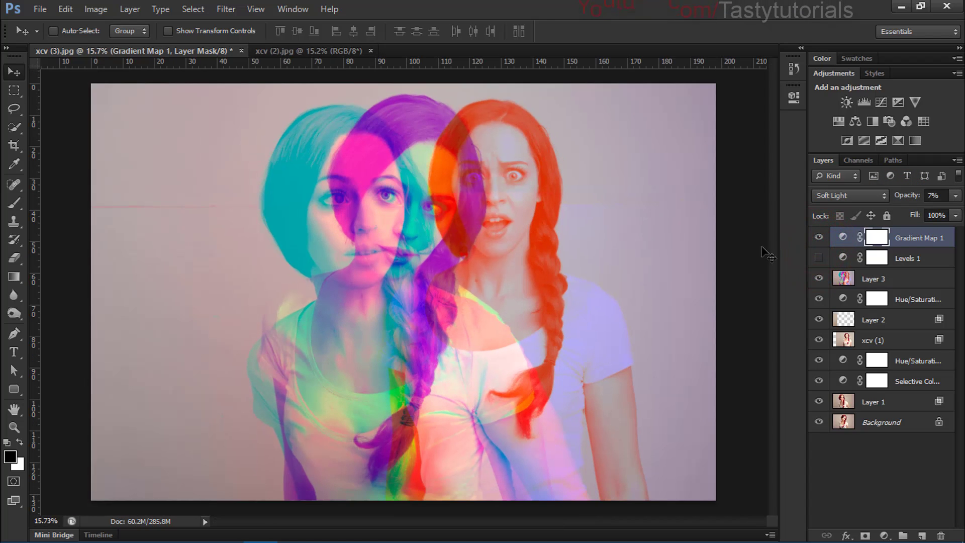
{"action": "left_click", "coordinate": [819, 236]}
{"action": "left_click", "coordinate": [819, 236]}
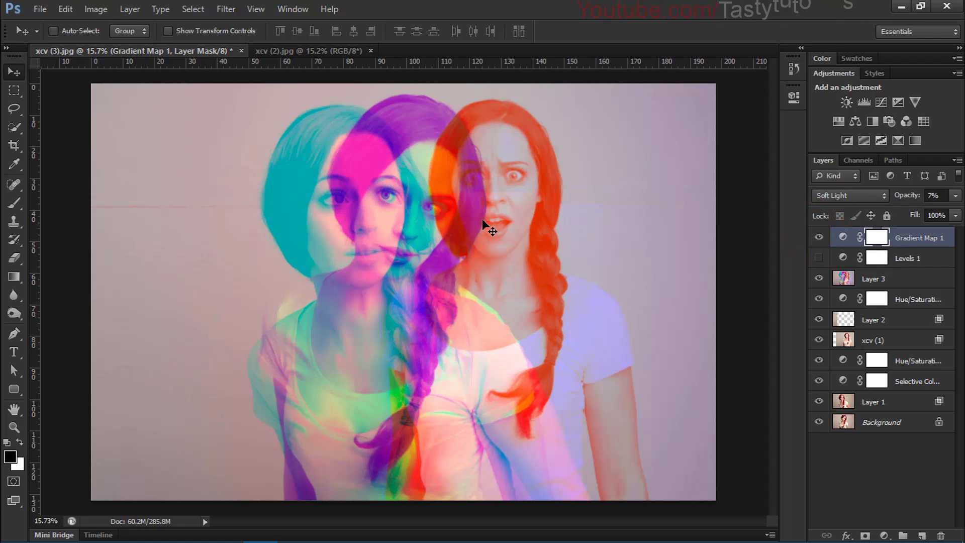
Hide Gradient Map 1, Layer 3, the upper Hue/Saturation layer, Layer 2 and xcv (1) to review the two-portrait blend.
{"action": "left_click_drag", "start_coordinate": [818, 238], "coordinate": [819, 298]}
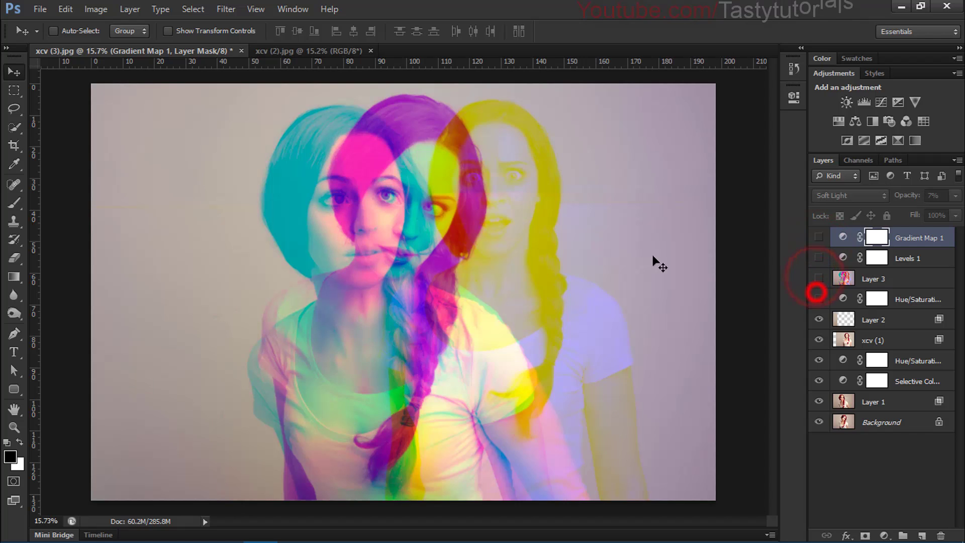
{"action": "left_click", "coordinate": [818, 299]}
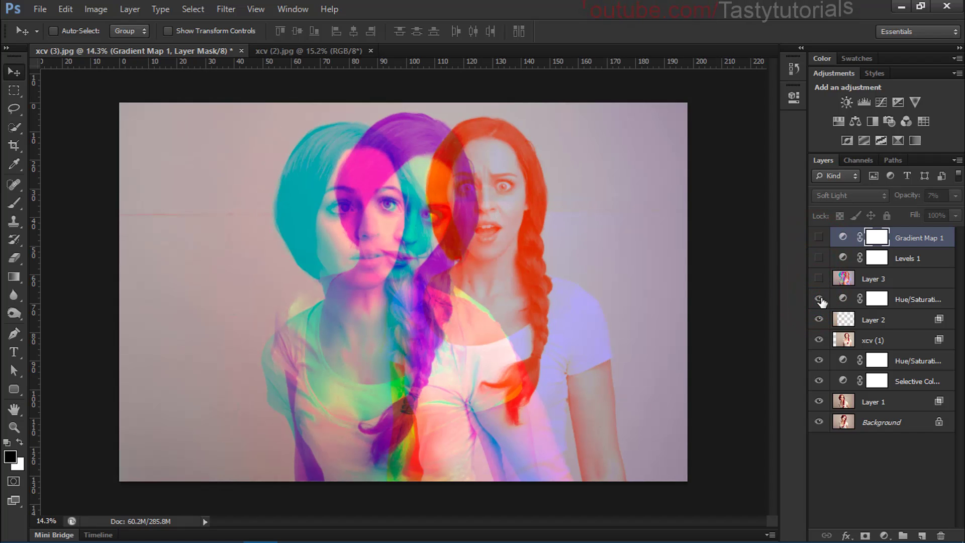
{"action": "left_click", "coordinate": [818, 339]}
{"action": "left_click", "coordinate": [818, 339]}
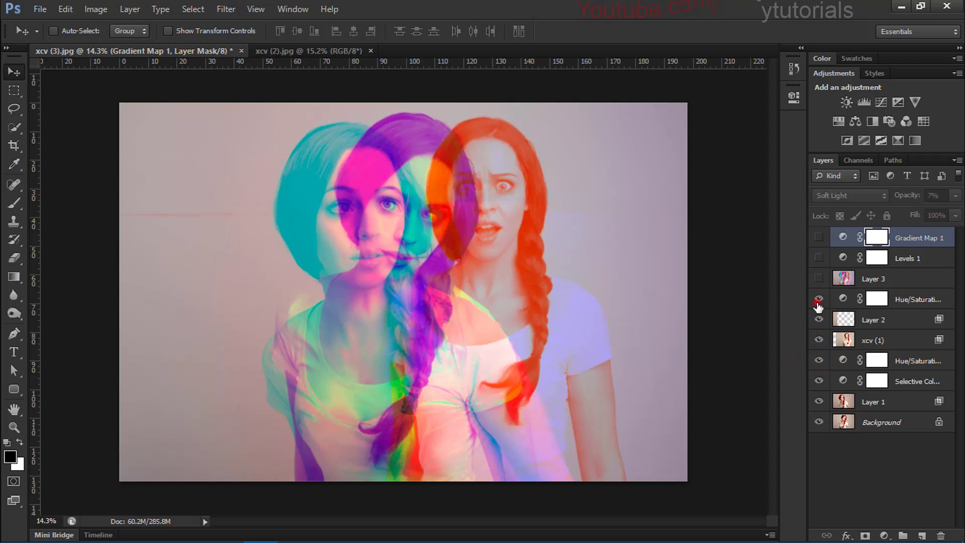
{"action": "left_click_drag", "start_coordinate": [818, 300], "coordinate": [819, 340]}
{"action": "scroll", "coordinate": [517, 276], "scroll_direction": "down", "scroll_amount": 2}
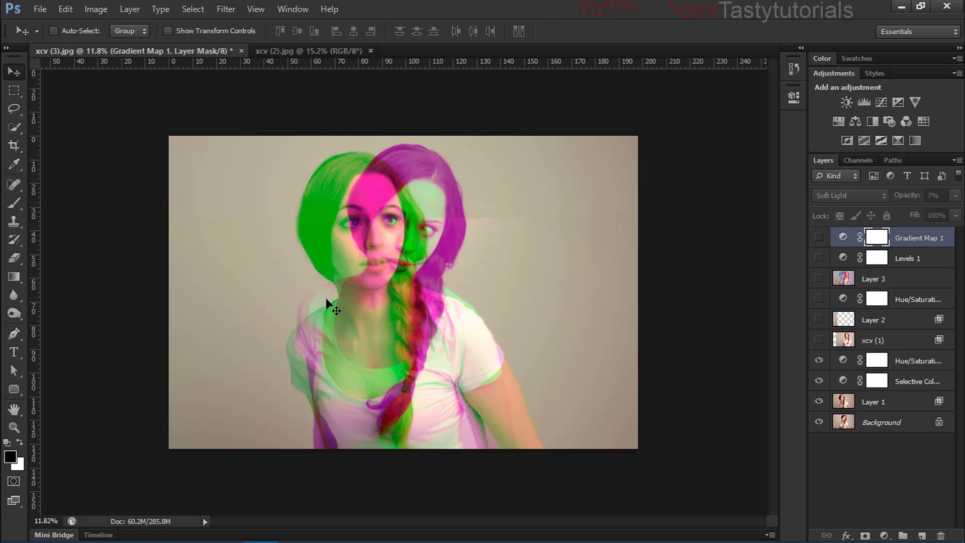
{"action": "key", "text": "ctrl+plus"}
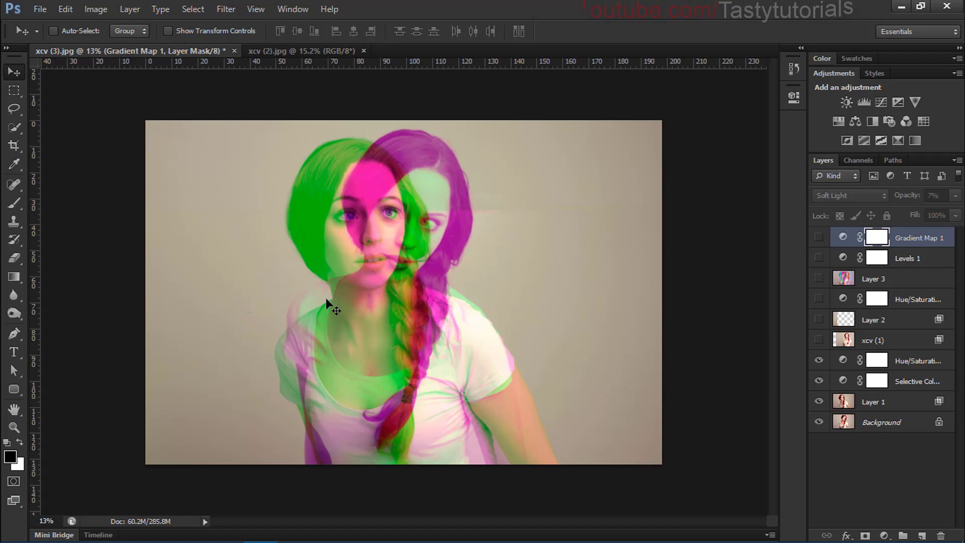